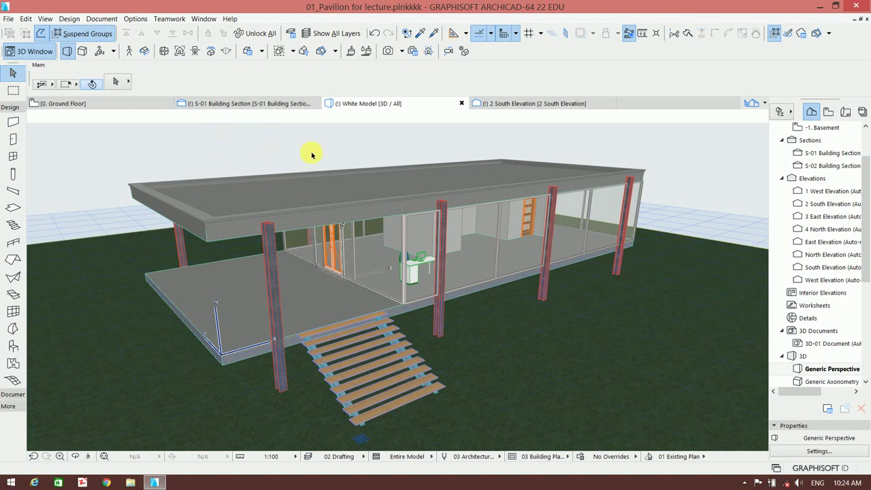
Orbit the 3D view so the pavilion's long side and entrance stairs face front
{"action": "mouse_move", "coordinate": [309, 149]}
{"action": "middle_mouse_down", "text": "shift"}
{"action": "mouse_move", "coordinate": [278, 161]}
{"action": "mouse_move", "coordinate": [313, 146]}
{"action": "middle_mouse_up", "text": "shift"}
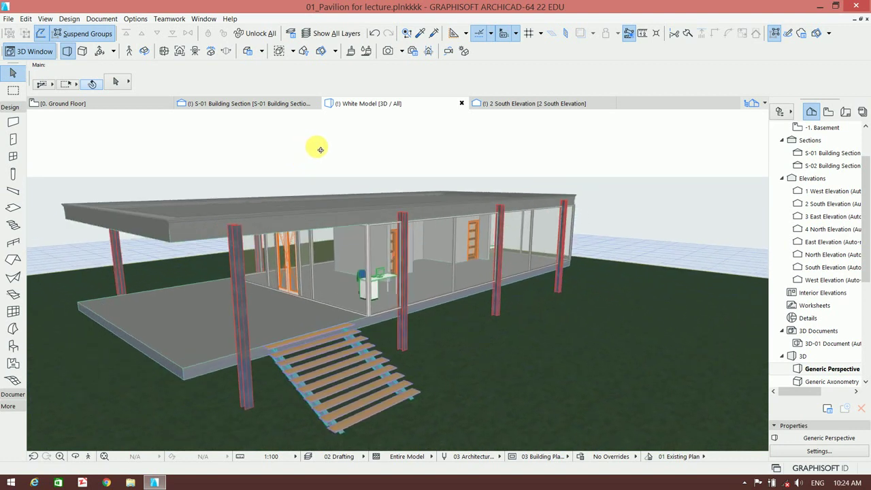
{"action": "mouse_move", "coordinate": [430, 162]}
{"action": "middle_mouse_down", "text": "shift"}
{"action": "mouse_move", "coordinate": [462, 170]}
{"action": "mouse_move", "coordinate": [470, 156]}
{"action": "mouse_move", "coordinate": [442, 172]}
{"action": "mouse_move", "coordinate": [505, 163]}
{"action": "mouse_move", "coordinate": [438, 163]}
{"action": "mouse_move", "coordinate": [435, 170]}
{"action": "mouse_move", "coordinate": [439, 157]}
{"action": "mouse_move", "coordinate": [442, 168]}
{"action": "middle_mouse_up", "text": "shift"}
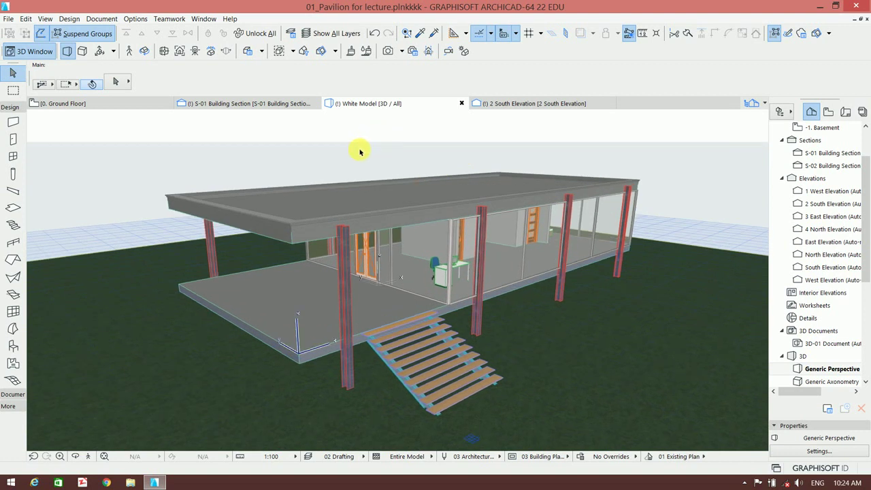
{"action": "left_click", "coordinate": [414, 53]}
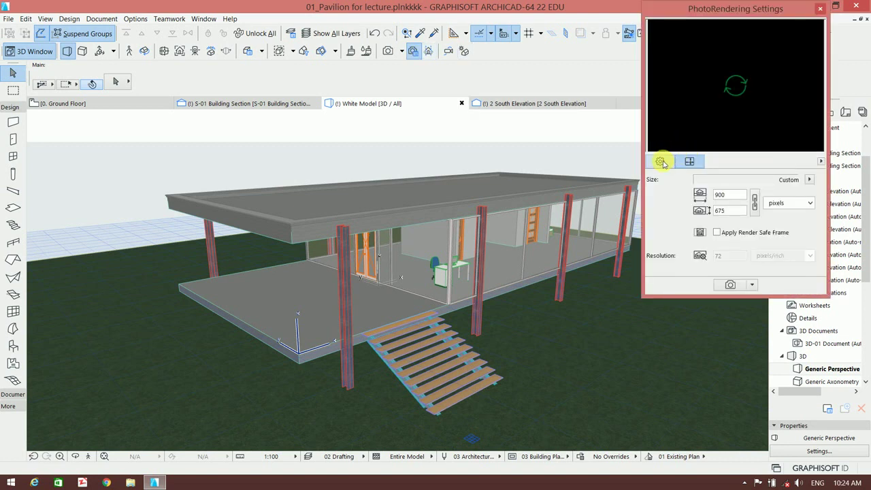
{"action": "left_click", "coordinate": [820, 8]}
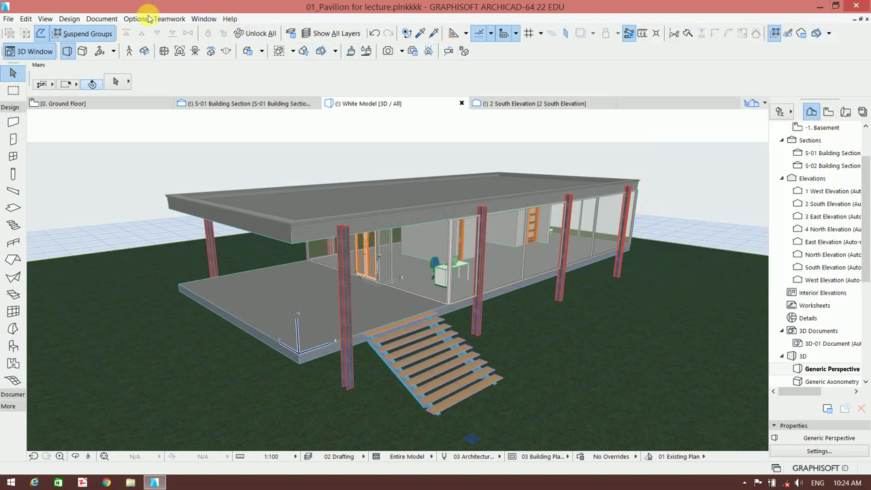
{"action": "left_click", "coordinate": [102, 18]}
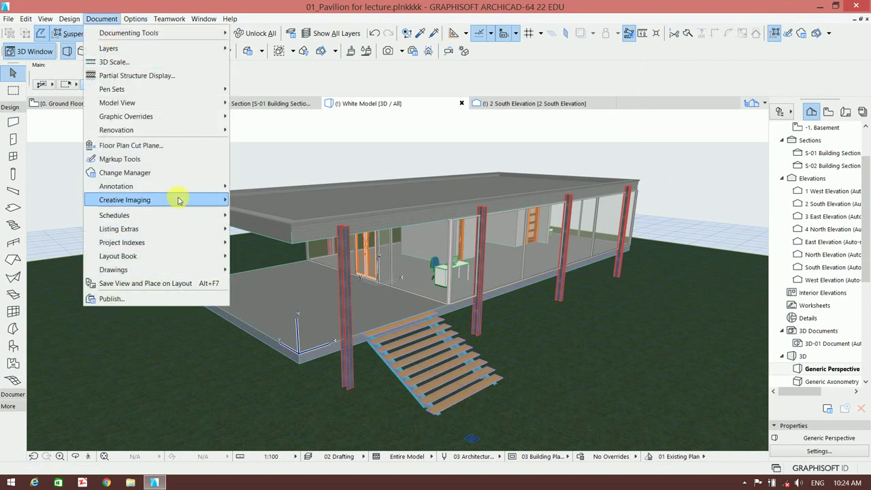
{"action": "mouse_move", "coordinate": [124, 199]}
{"action": "left_click", "coordinate": [301, 243]}
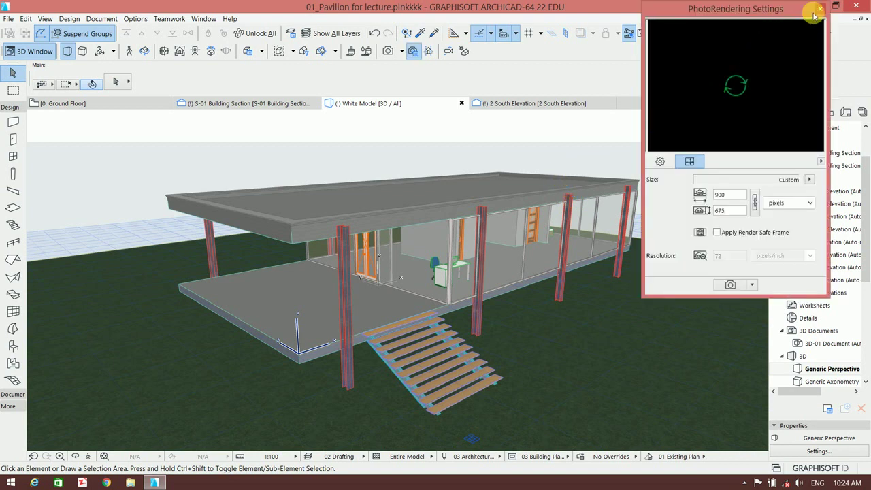
{"action": "left_click", "coordinate": [819, 9]}
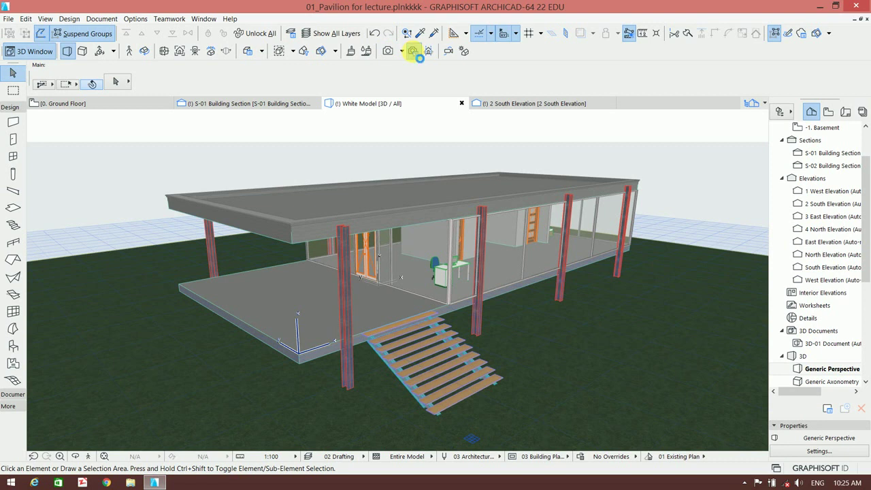
In PhotoRendering Settings, confirm the 900 × 675 pixel size and toggle Render Safe Frame on then off
{"action": "left_click", "coordinate": [414, 52]}
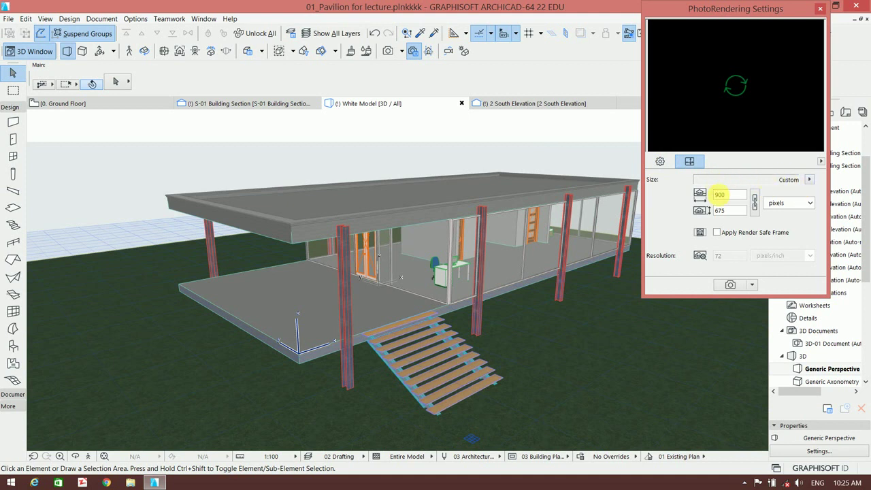
{"action": "double_click", "coordinate": [719, 210]}
{"action": "left_click", "coordinate": [781, 204]}
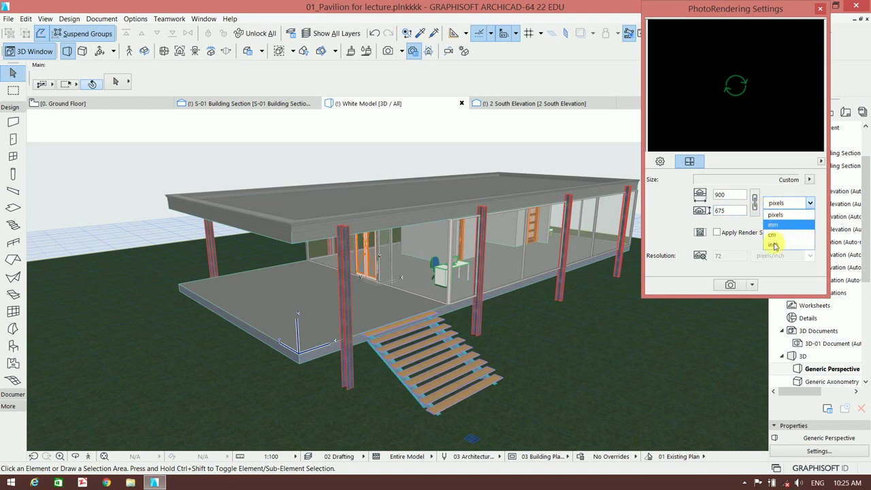
{"action": "left_click", "coordinate": [732, 202]}
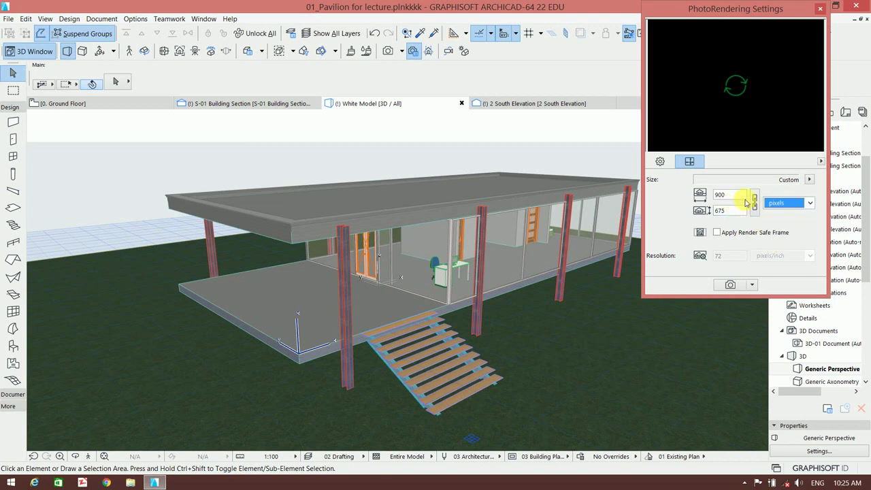
{"action": "left_click", "coordinate": [659, 162]}
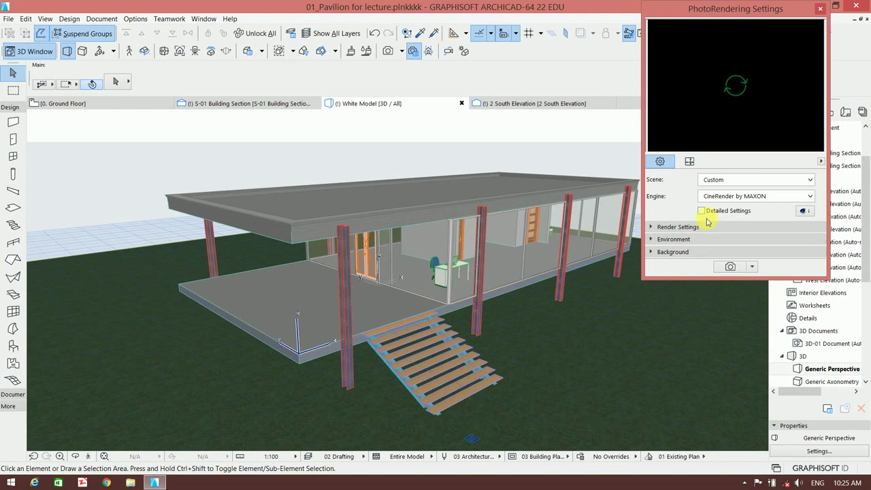
{"action": "left_click", "coordinate": [689, 161]}
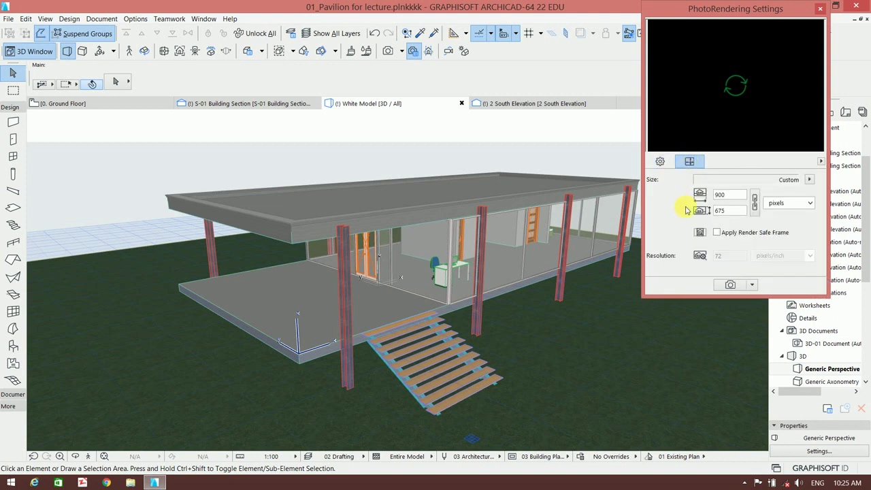
{"action": "left_click", "coordinate": [719, 232]}
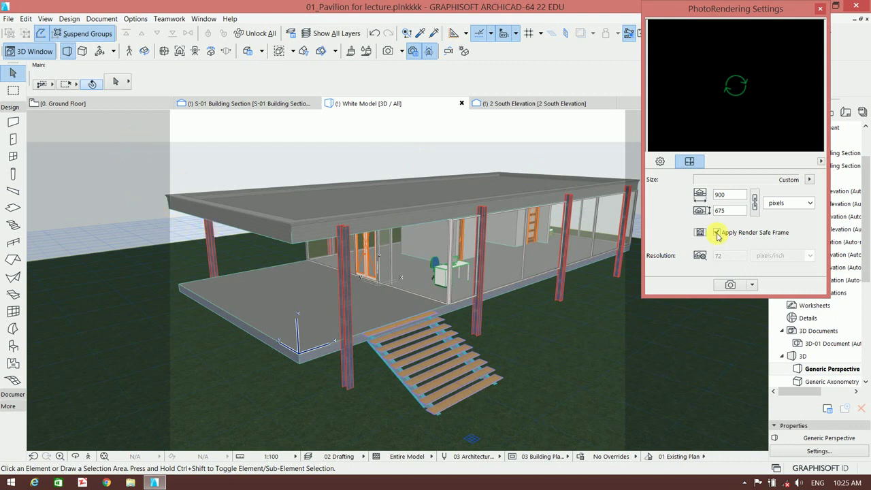
{"action": "left_click", "coordinate": [717, 233]}
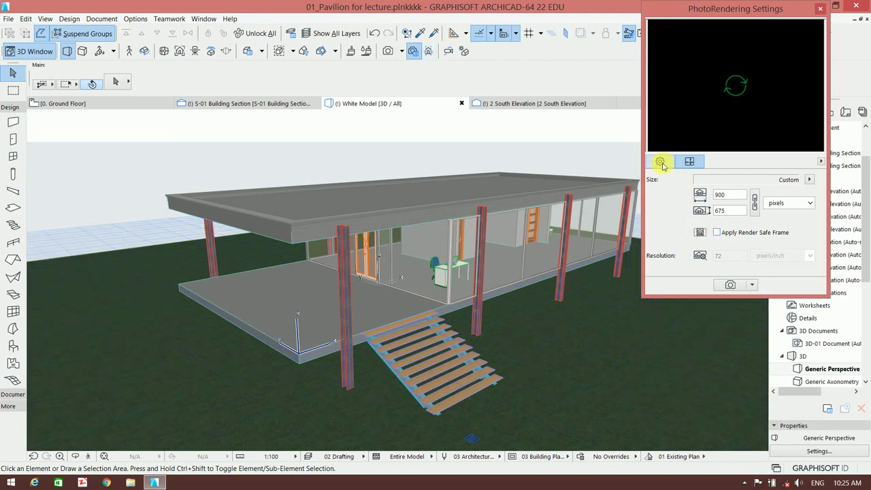
Keep CineRender by MAXON and set render quality to Medium with secondary quality None
{"action": "left_click", "coordinate": [659, 161]}
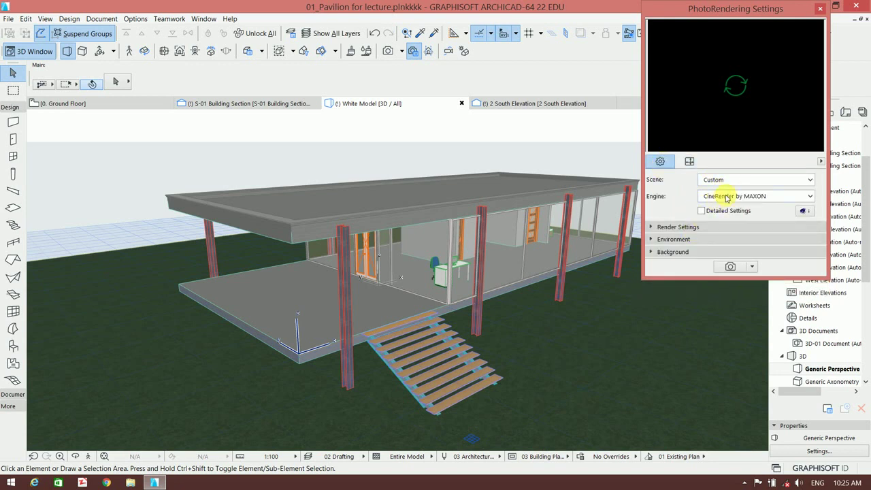
{"action": "left_click", "coordinate": [729, 197]}
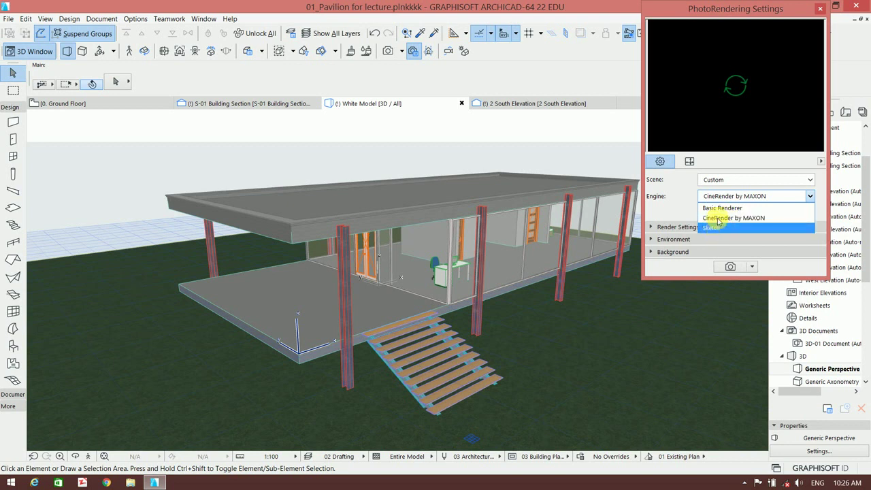
{"action": "left_click", "coordinate": [720, 218]}
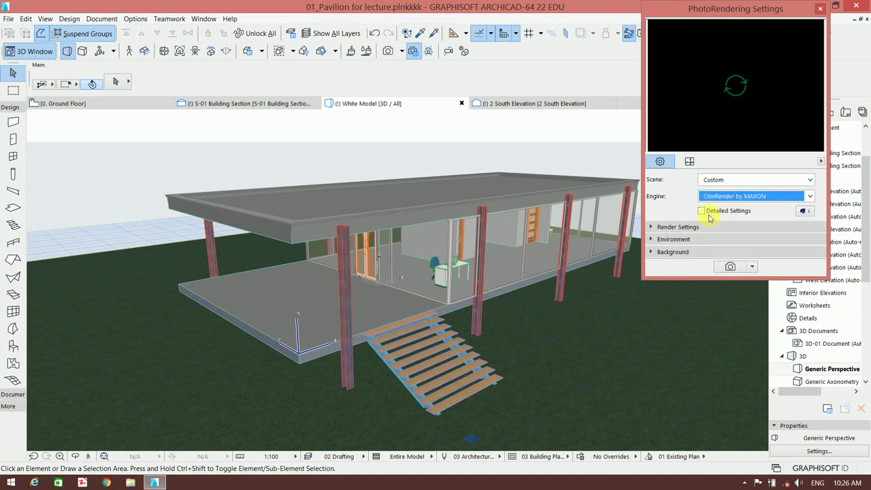
{"action": "left_click", "coordinate": [711, 228]}
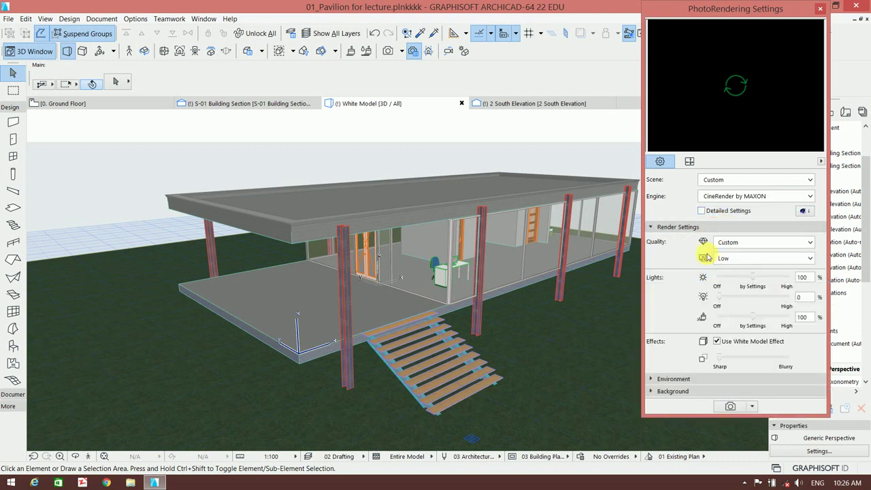
{"action": "left_click", "coordinate": [740, 243]}
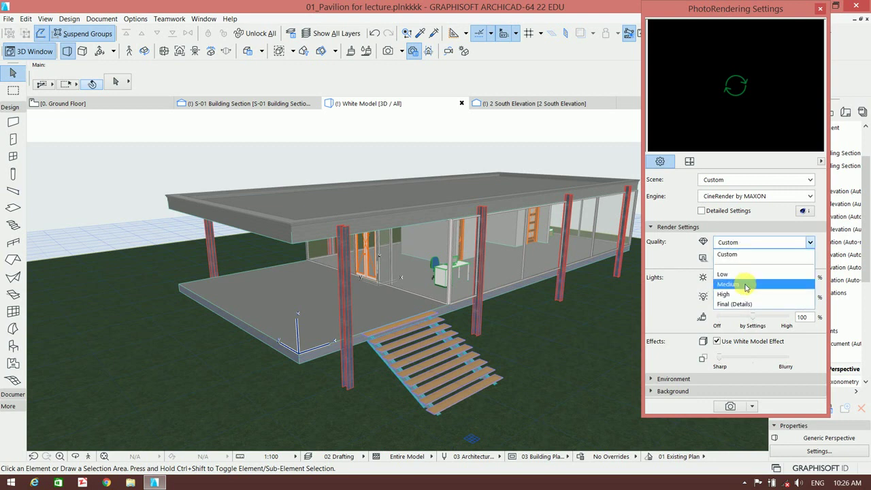
{"action": "left_click", "coordinate": [743, 284]}
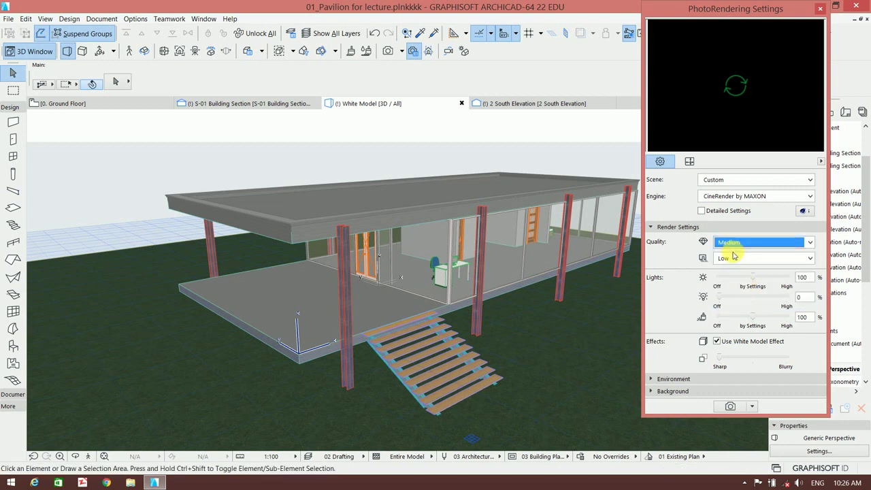
{"action": "left_click", "coordinate": [731, 259]}
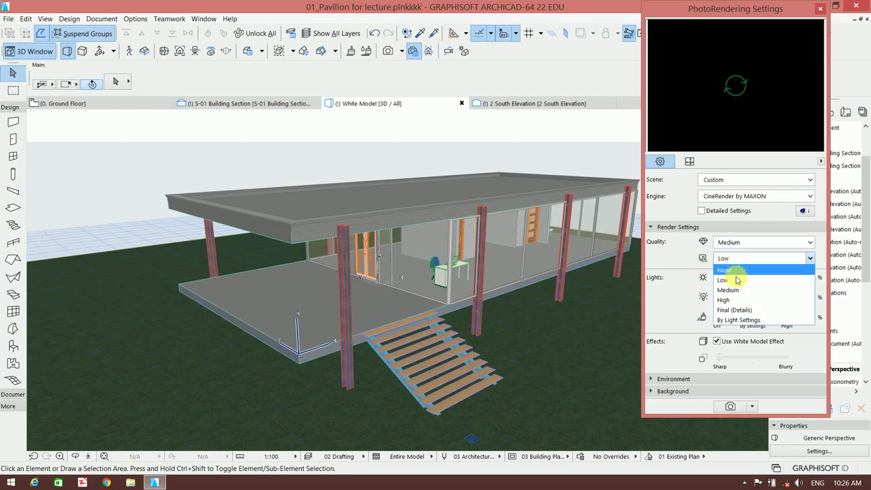
{"action": "left_click", "coordinate": [738, 270]}
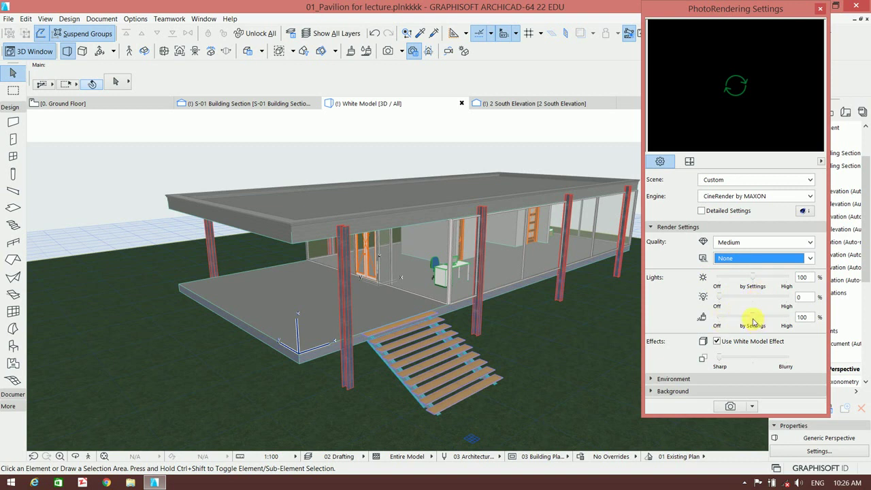
Lower the third light to 90% and toggle White Model Effect off and back on
{"action": "left_click_drag", "start_coordinate": [751, 316], "coordinate": [749, 316]}
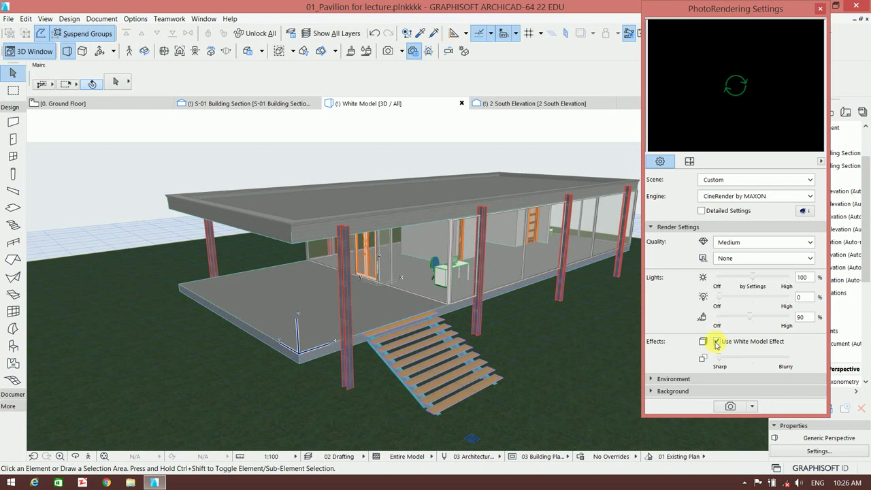
{"action": "left_click", "coordinate": [716, 343]}
{"action": "left_click", "coordinate": [716, 343]}
Keep Physical Sky (Custom) with the Custom weather preset and render the pavilion into Picture1
{"action": "left_click", "coordinate": [700, 379]}
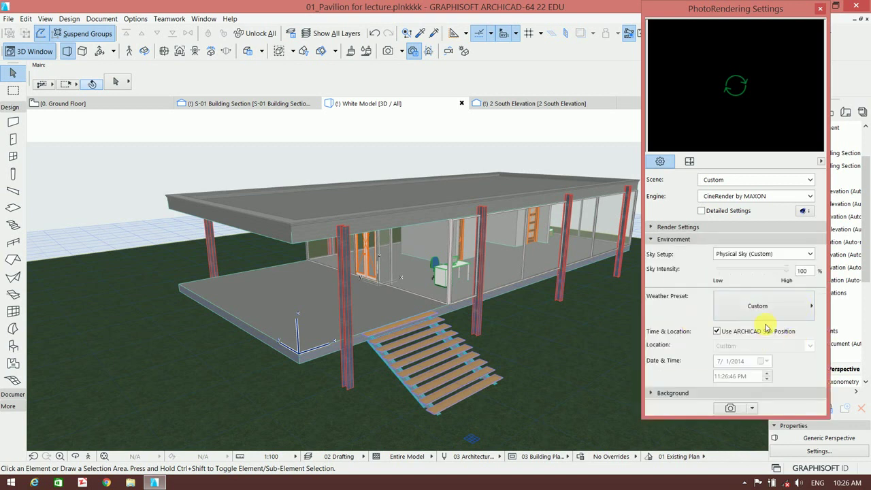
{"action": "left_click", "coordinate": [758, 253]}
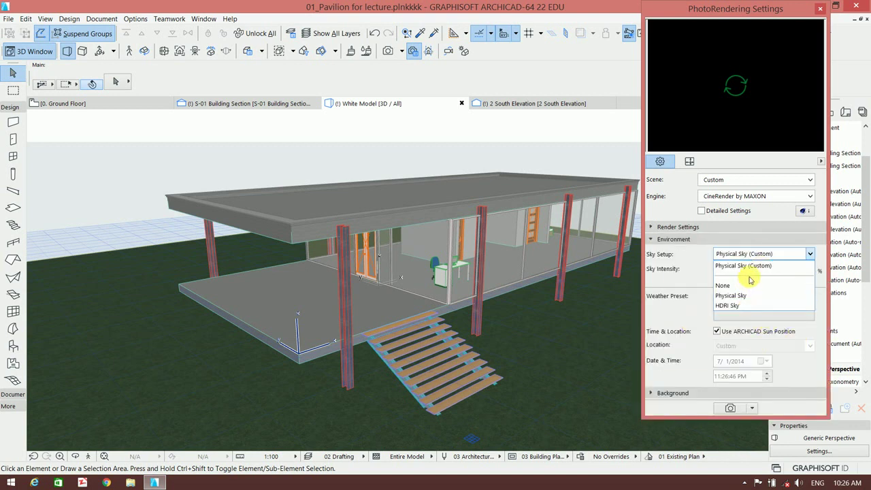
{"action": "left_click", "coordinate": [750, 267]}
{"action": "left_click", "coordinate": [754, 304]}
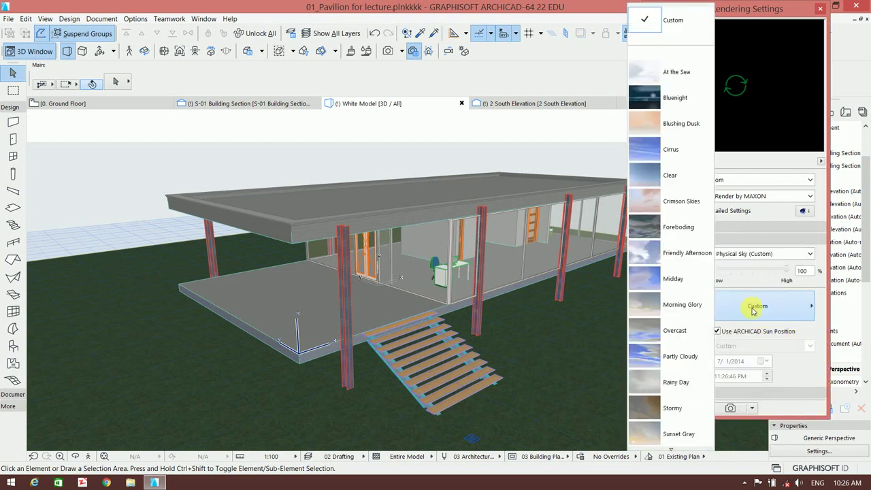
{"action": "left_click", "coordinate": [753, 305]}
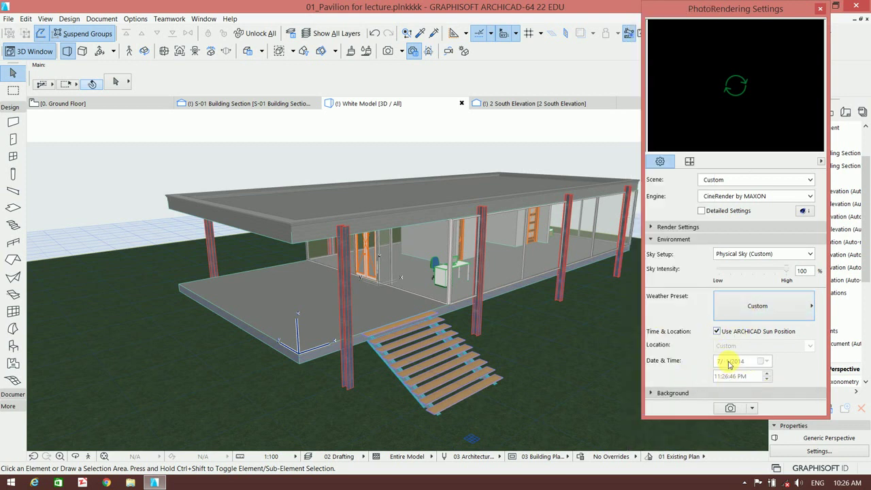
{"action": "left_click", "coordinate": [729, 408]}
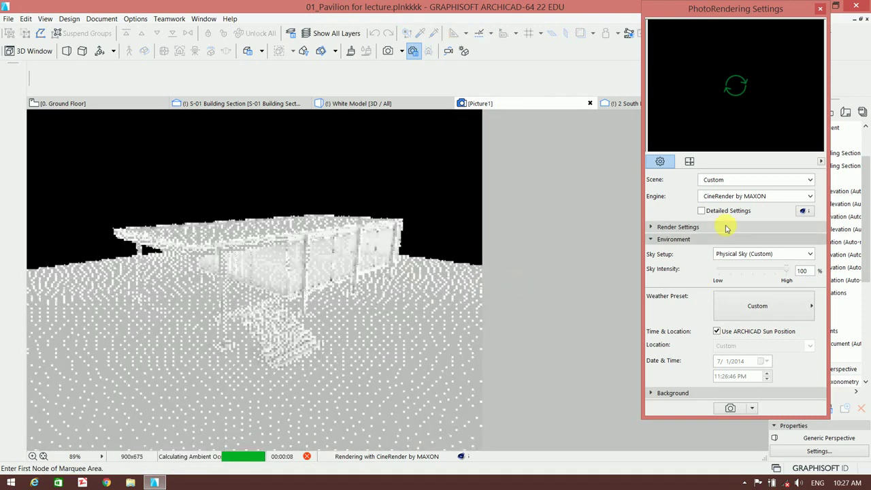
Render a second image into Picture2, close PhotoRendering Settings, and return to the White Model 3D view
{"action": "left_click", "coordinate": [689, 227]}
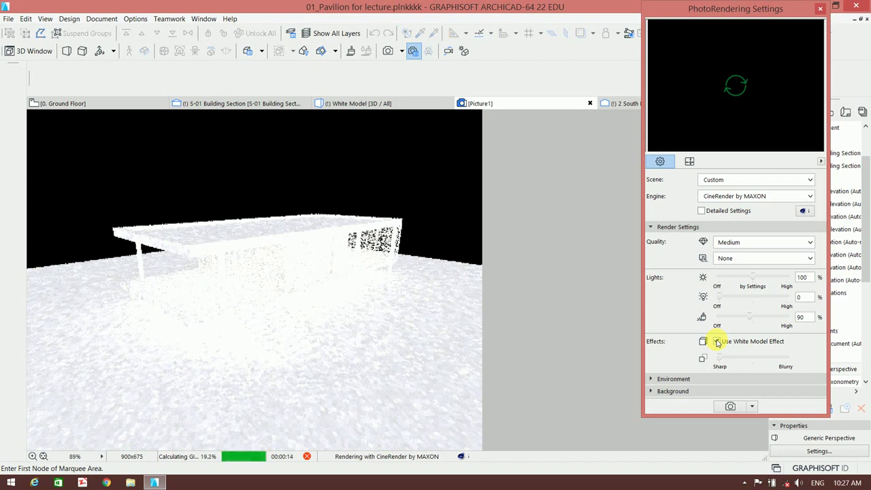
{"action": "left_click", "coordinate": [730, 407]}
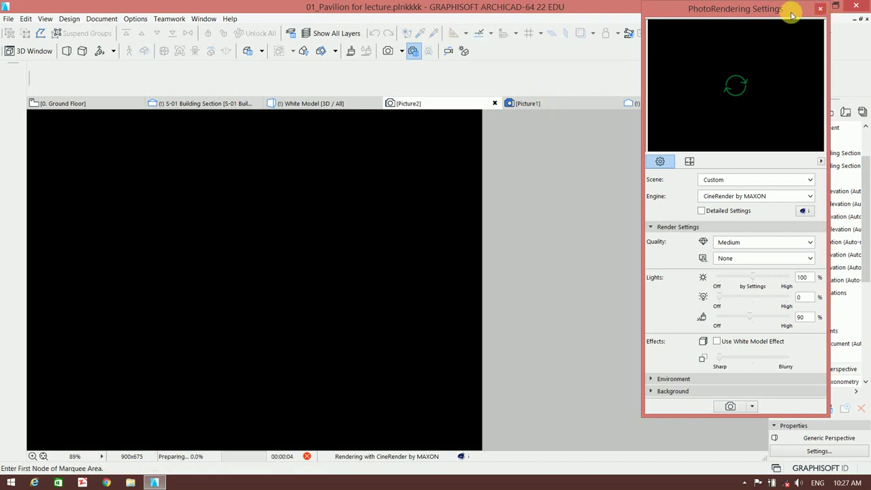
{"action": "left_click", "coordinate": [819, 8]}
{"action": "left_click", "coordinate": [307, 103]}
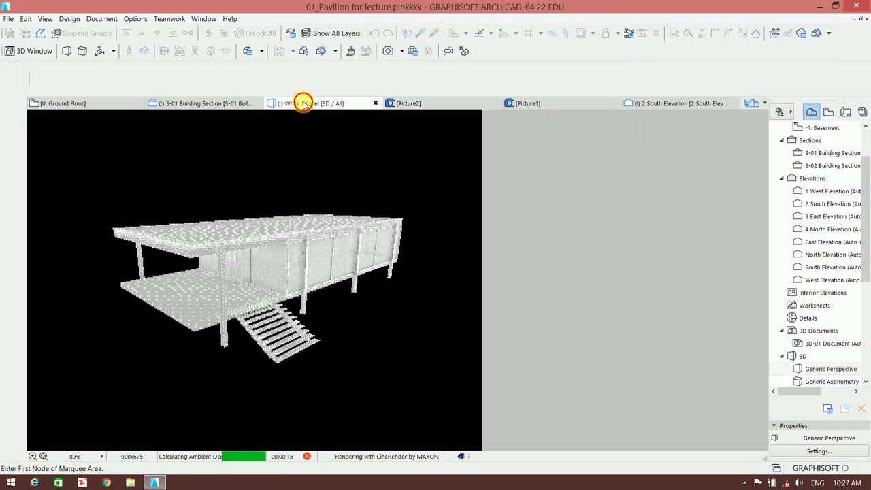
Show the S-01 Building Section zoomed out and centred in the window
{"action": "left_click", "coordinate": [204, 103]}
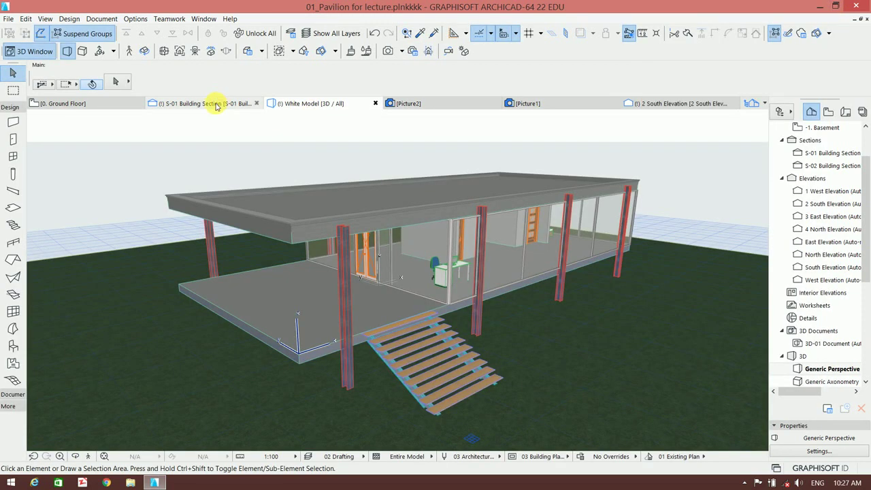
{"action": "scroll", "coordinate": [398, 215], "scroll_direction": "down", "scroll_amount": 1}
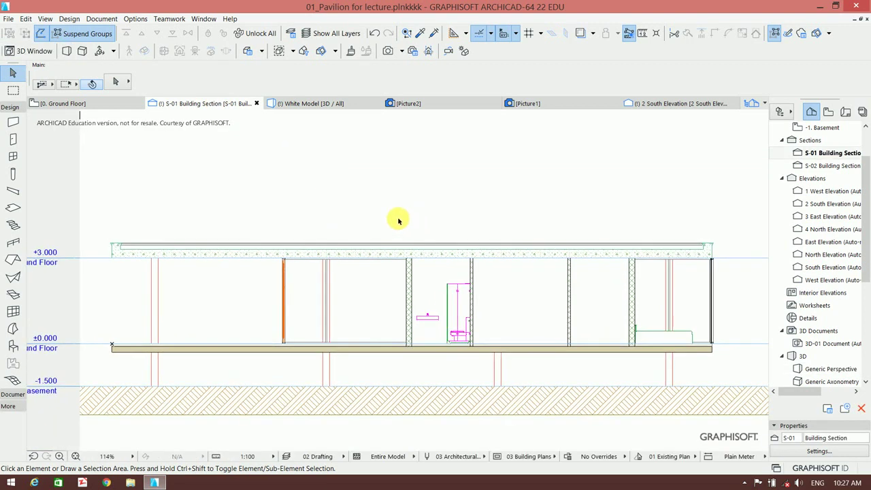
{"action": "scroll", "coordinate": [399, 216], "scroll_direction": "down", "scroll_amount": 1}
{"action": "scroll", "coordinate": [406, 199], "scroll_direction": "down", "scroll_amount": 1}
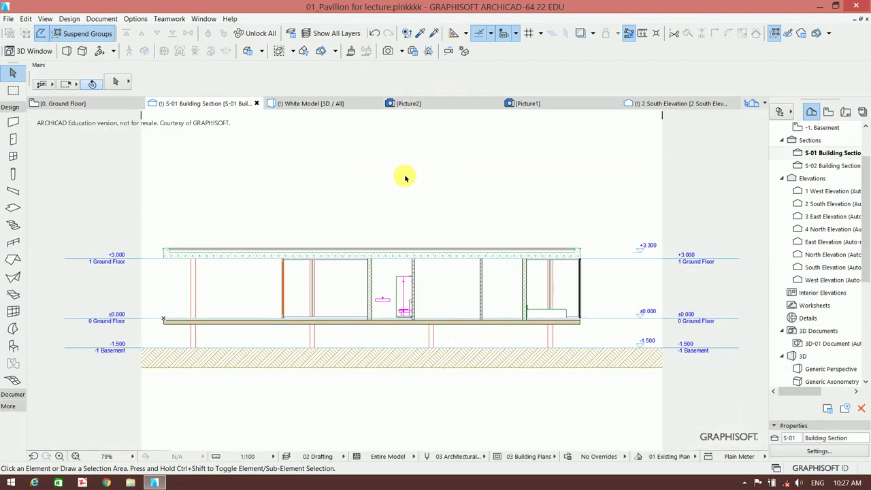
{"action": "middle_click_drag", "start_coordinate": [404, 177], "coordinate": [375, 189]}
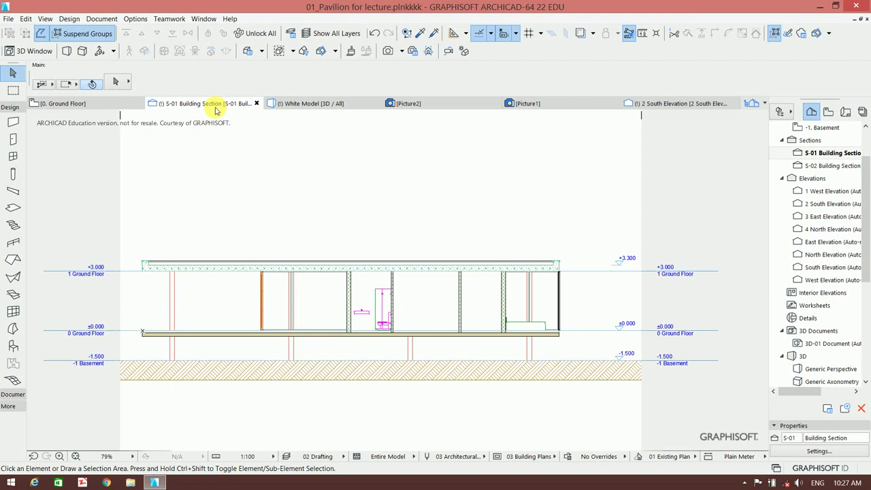
Show the 2 South Elevation drawing framed to fit the window
{"action": "left_click", "coordinate": [673, 103]}
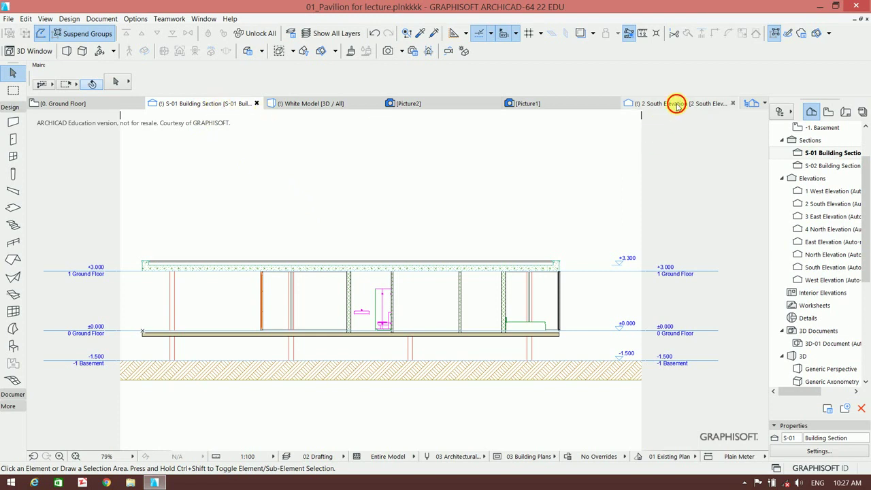
{"action": "scroll", "coordinate": [480, 307], "scroll_direction": "up", "scroll_amount": 3}
{"action": "scroll", "coordinate": [494, 247], "scroll_direction": "up", "scroll_amount": 2}
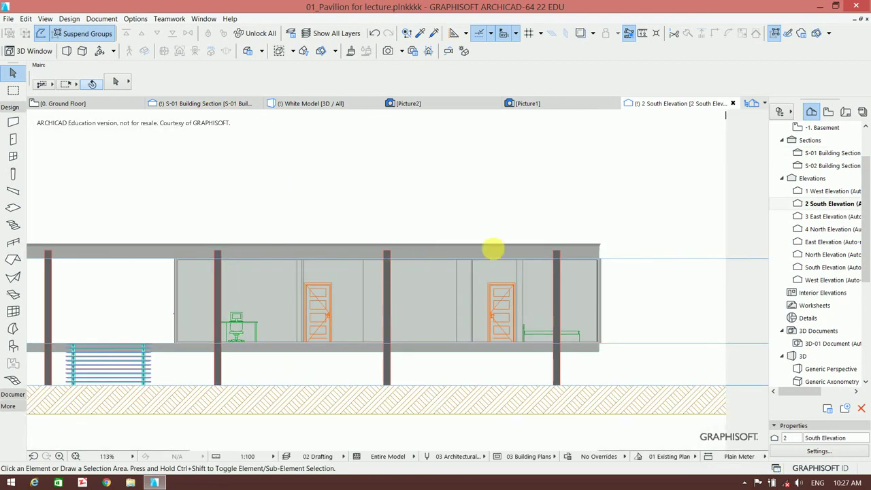
{"action": "scroll", "coordinate": [513, 235], "scroll_direction": "down", "scroll_amount": 3}
{"action": "middle_click_drag", "start_coordinate": [513, 235], "coordinate": [478, 258]}
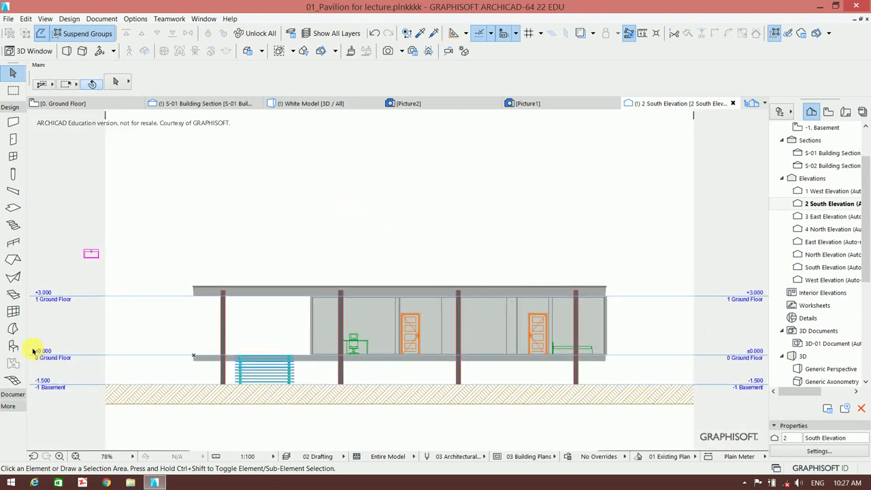
Expand the More toolbox section and open the Figure tool settings
{"action": "left_click", "coordinate": [12, 395]}
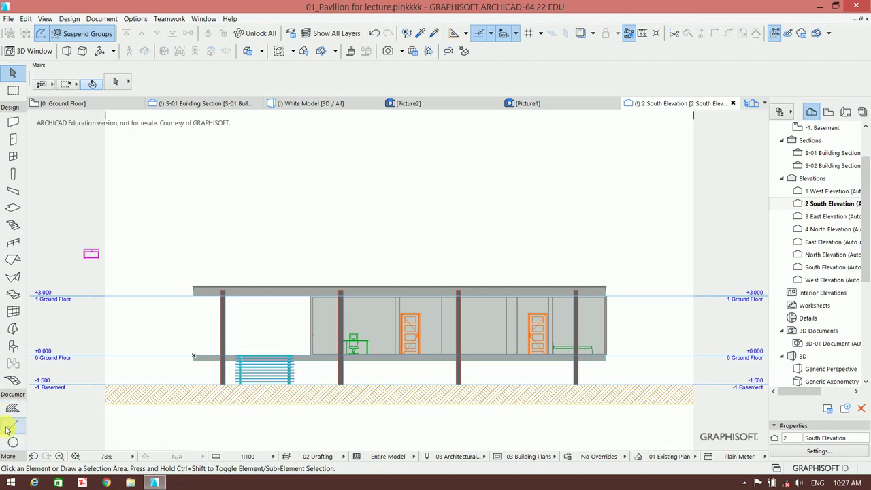
{"action": "left_click", "coordinate": [11, 107]}
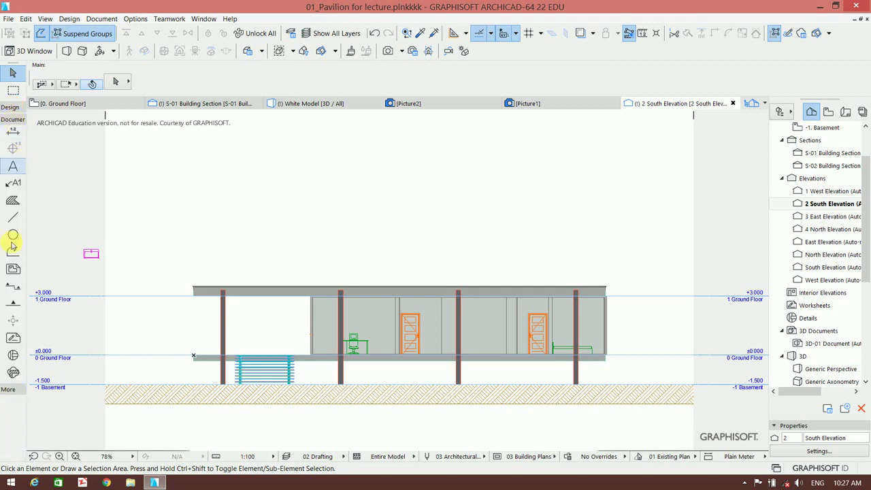
{"action": "left_click", "coordinate": [13, 120]}
{"action": "left_click", "coordinate": [12, 131]}
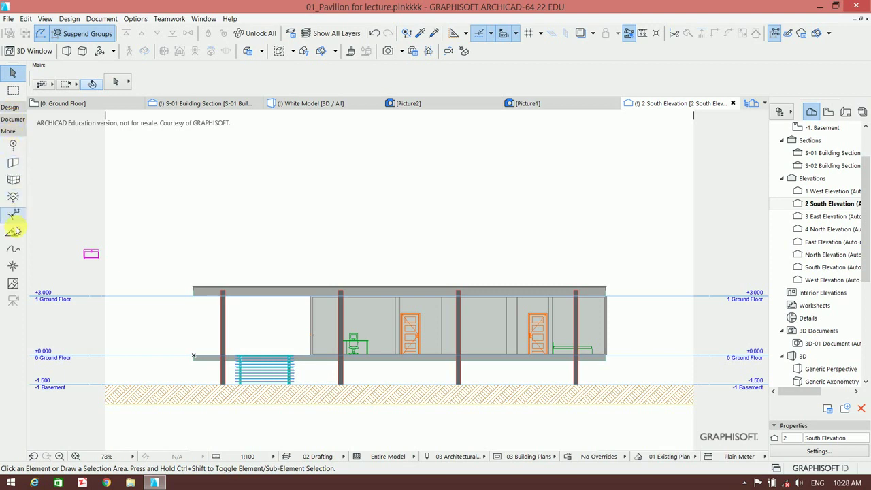
{"action": "double_click", "coordinate": [12, 282]}
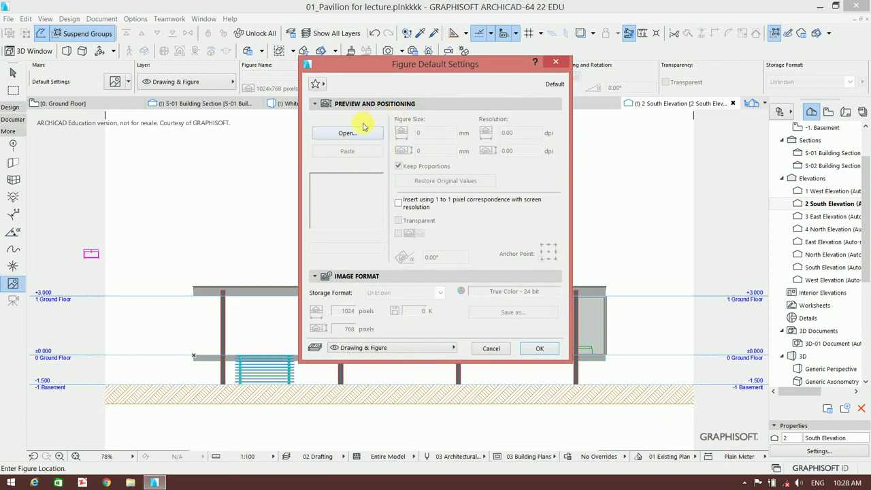
Browse from the Desktop through This PC to C:\Program Files\GRAPHISOFT
{"action": "left_click", "coordinate": [363, 128]}
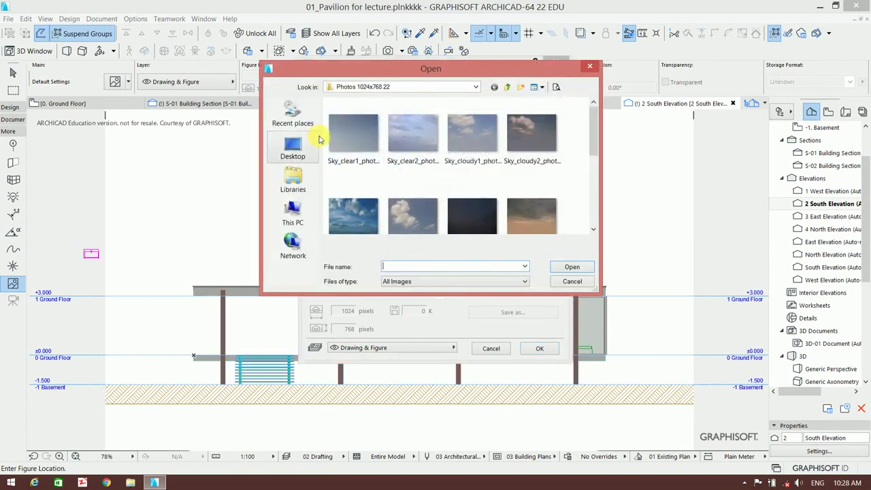
{"action": "left_click", "coordinate": [294, 151]}
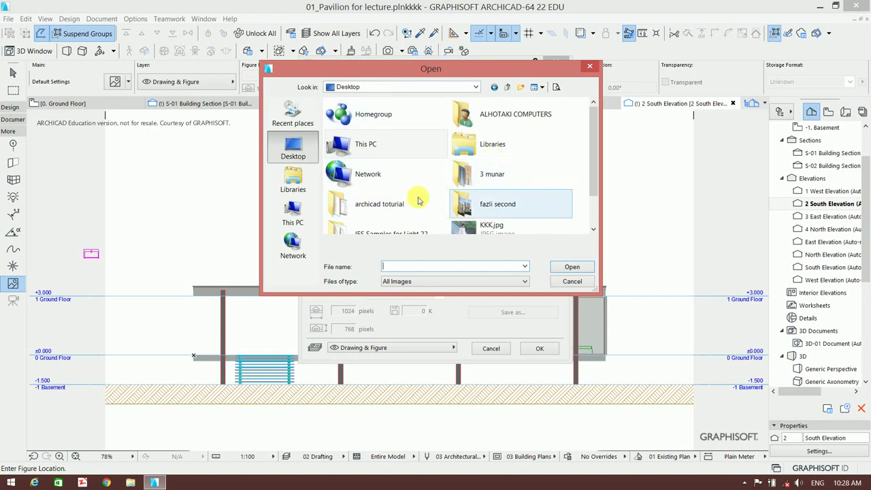
{"action": "double_click", "coordinate": [400, 143]}
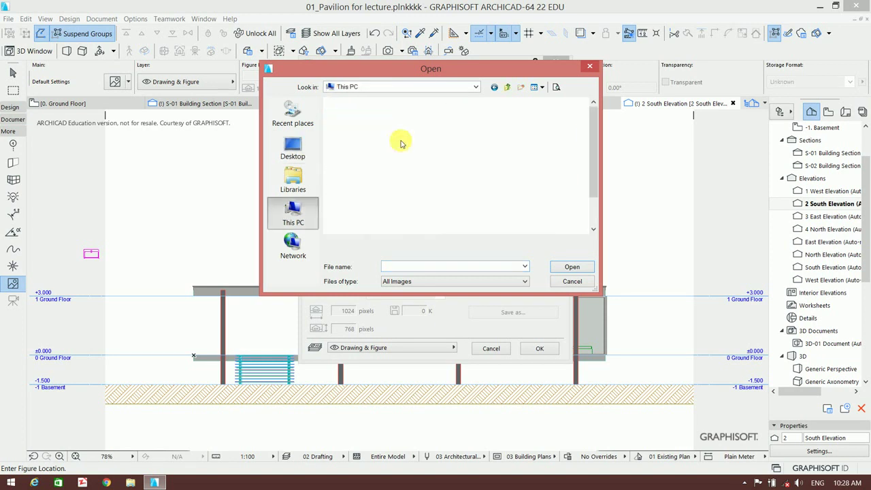
{"action": "scroll", "coordinate": [412, 203], "scroll_direction": "down", "scroll_amount": 2}
{"action": "double_click", "coordinate": [409, 201]}
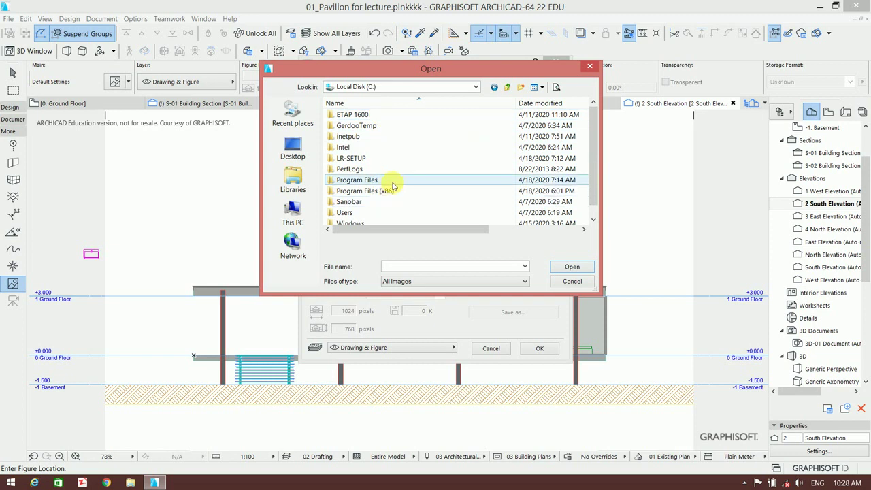
{"action": "double_click", "coordinate": [388, 181]}
{"action": "double_click", "coordinate": [387, 181]}
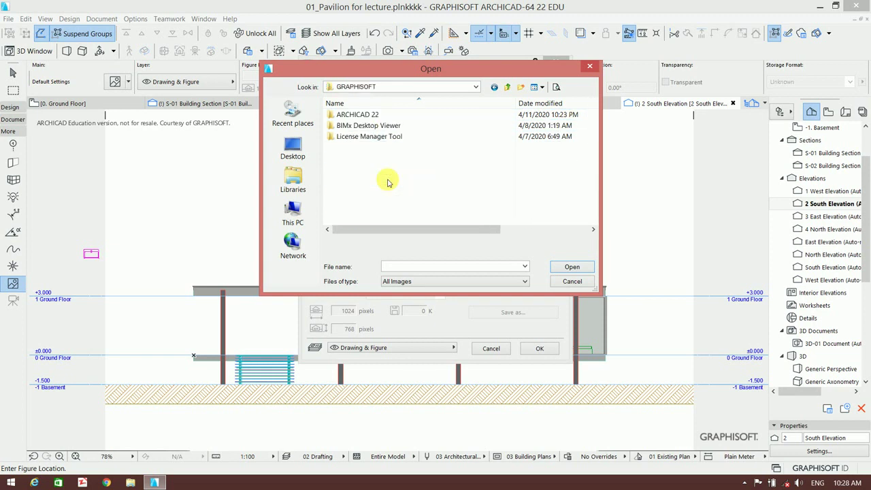
Load Sky_cloudy3_photo from ARCHICAD Library 22's Photos 1024x768 22 background images folder
{"action": "left_click", "coordinate": [387, 115]}
{"action": "double_click", "coordinate": [387, 116]}
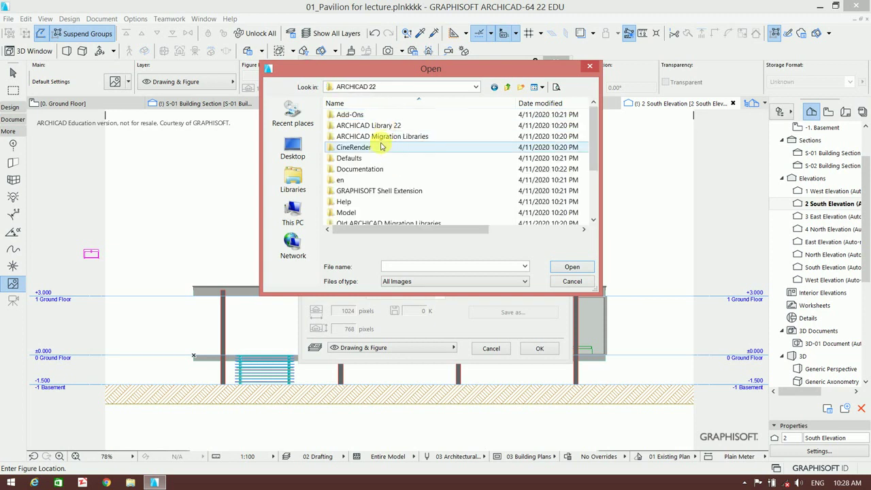
{"action": "double_click", "coordinate": [398, 128]}
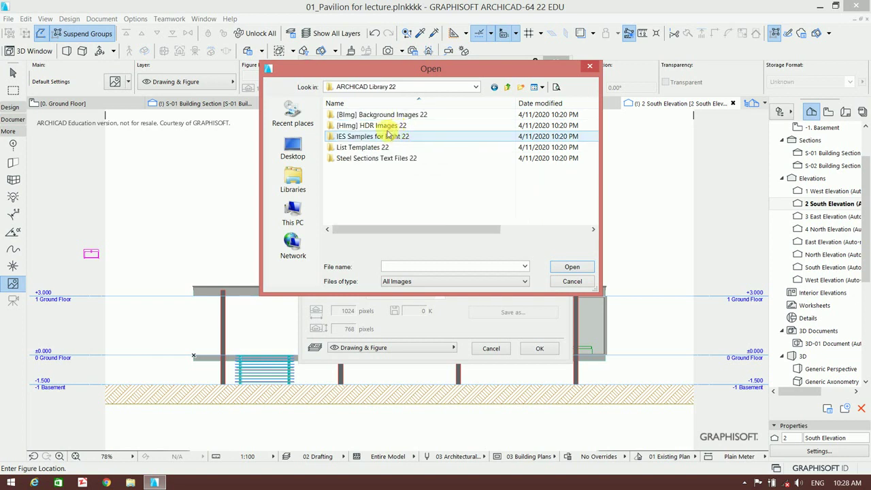
{"action": "double_click", "coordinate": [393, 116]}
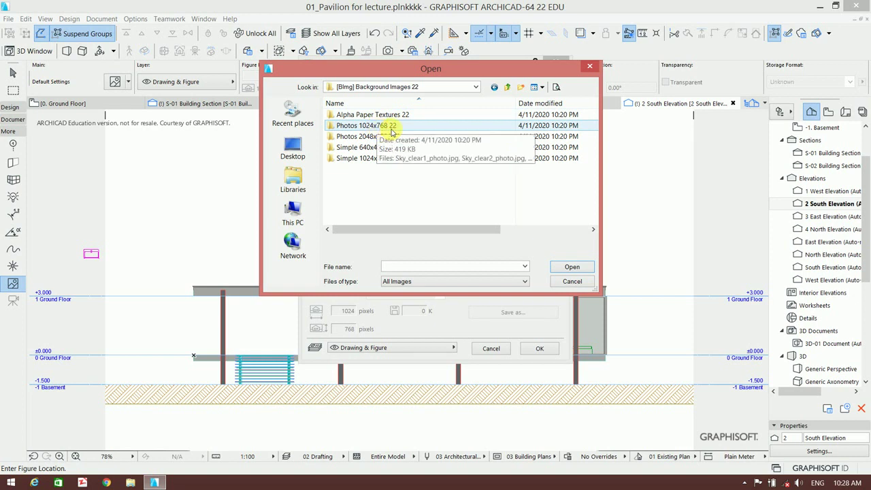
{"action": "double_click", "coordinate": [391, 126]}
{"action": "left_click", "coordinate": [351, 206]}
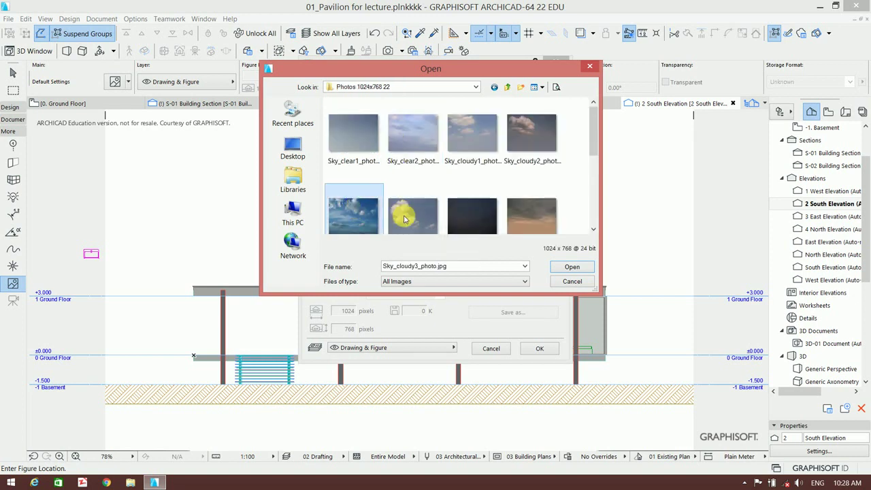
{"action": "left_click", "coordinate": [563, 266]}
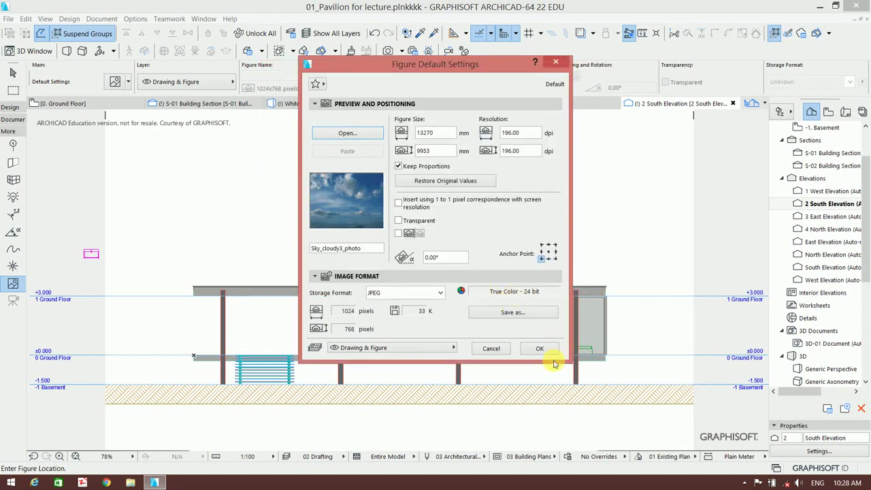
Place the Sky_cloudy3_photo figure beside the South Elevation and select it
{"action": "left_click", "coordinate": [540, 349]}
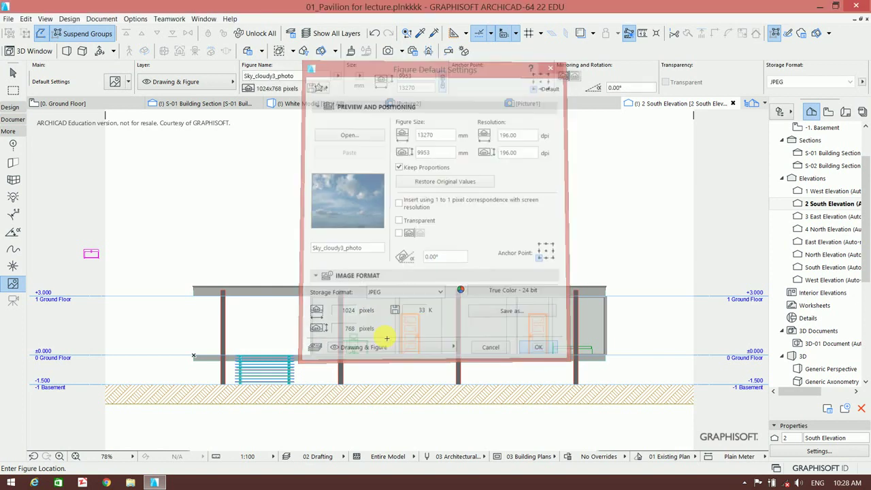
{"action": "left_click", "coordinate": [109, 386]}
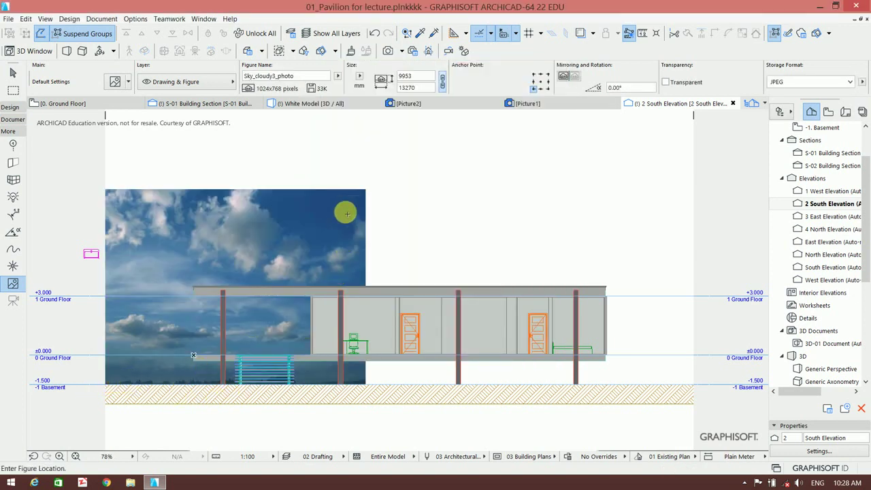
{"action": "left_click", "coordinate": [13, 72]}
{"action": "left_click", "coordinate": [298, 245]}
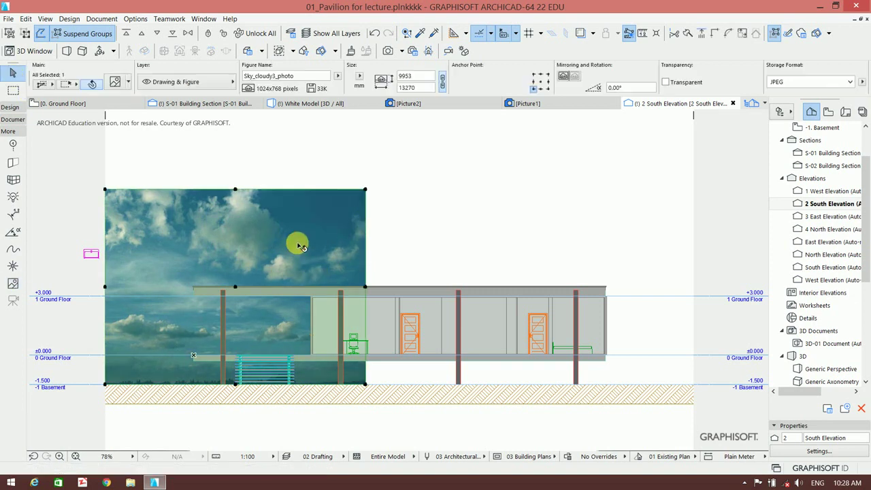
Resize the sky photo graphically to 30000 × 22500 mm so it spans the whole elevation
{"action": "right_click", "coordinate": [374, 157]}
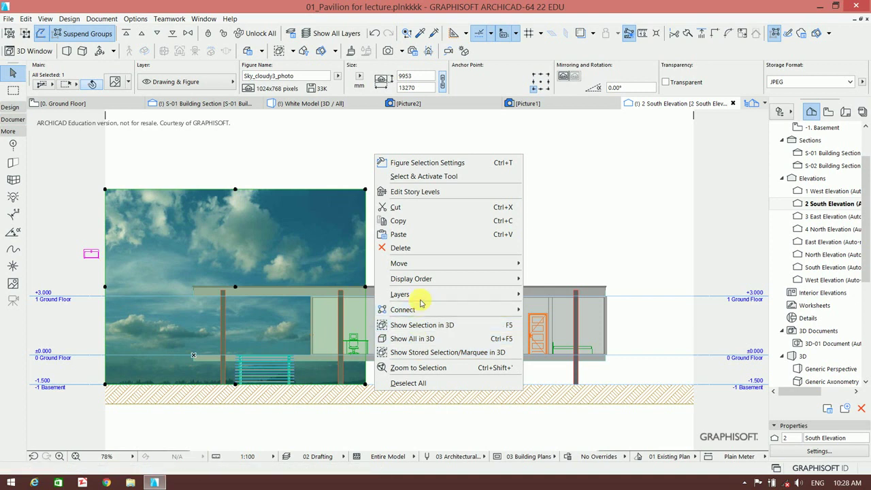
{"action": "mouse_move", "coordinate": [399, 263]}
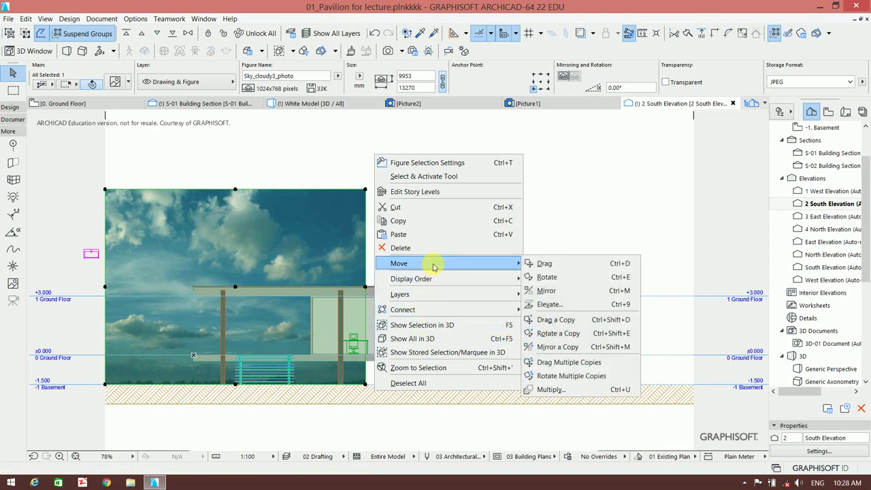
{"action": "left_click", "coordinate": [340, 145]}
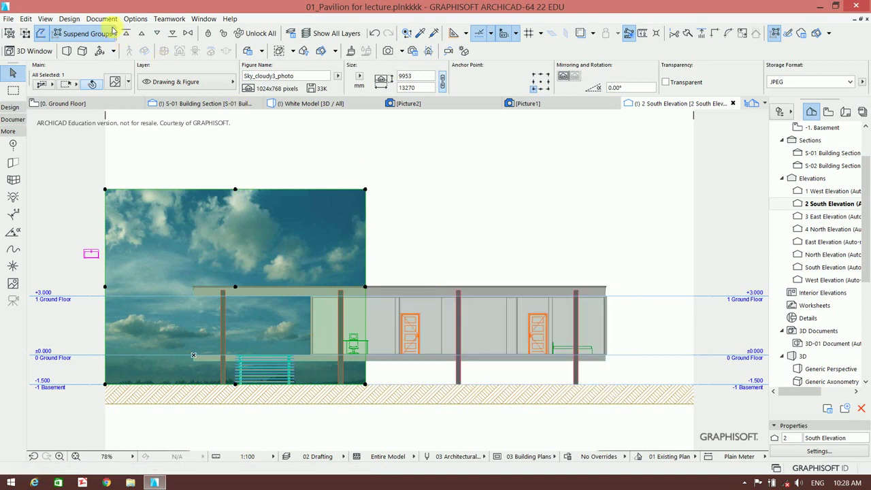
{"action": "left_click", "coordinate": [68, 18]}
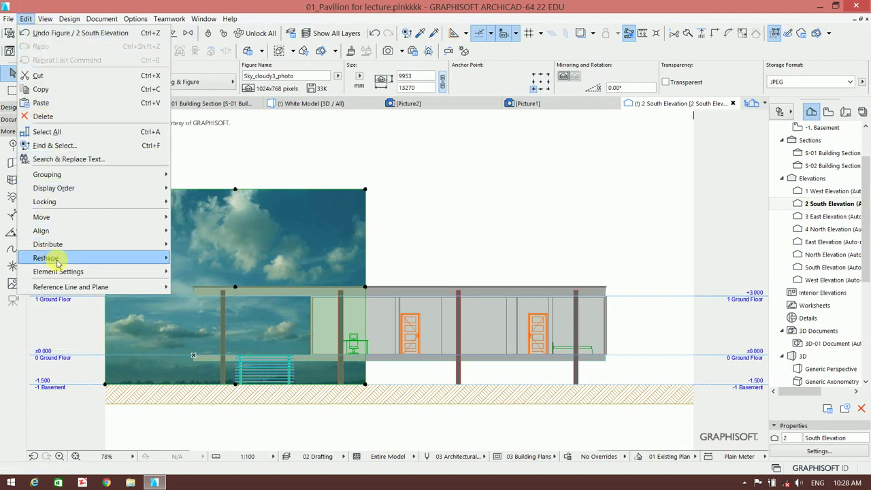
{"action": "mouse_move", "coordinate": [46, 258]}
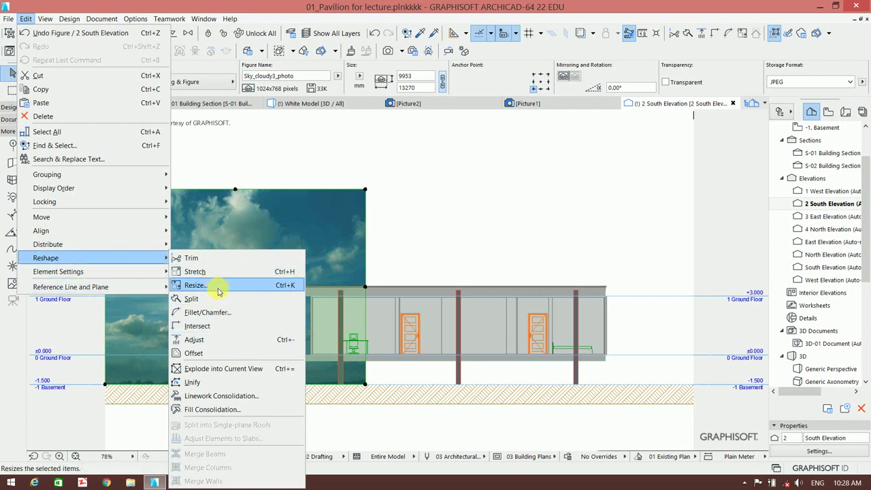
{"action": "left_click", "coordinate": [219, 291]}
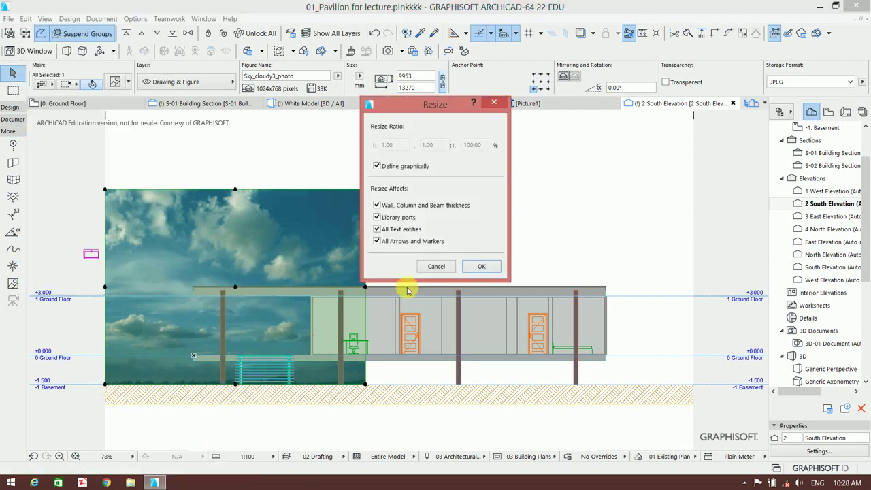
{"action": "left_click", "coordinate": [377, 167]}
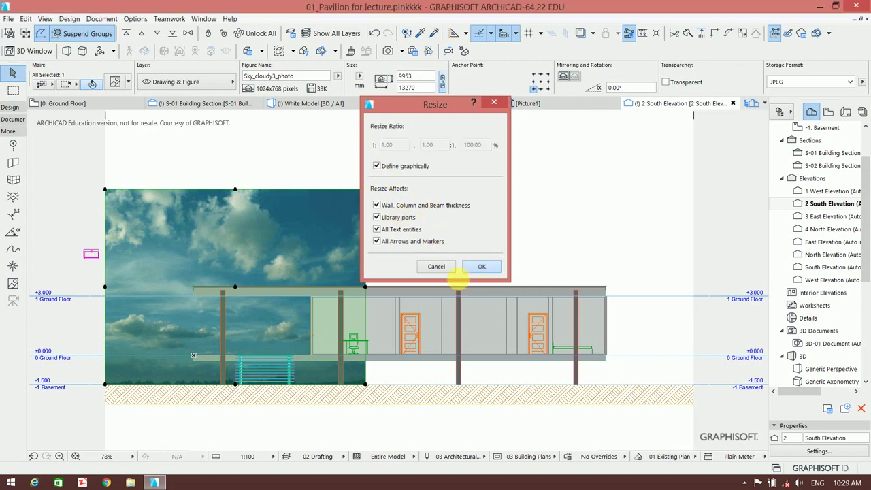
{"action": "left_click", "coordinate": [479, 266]}
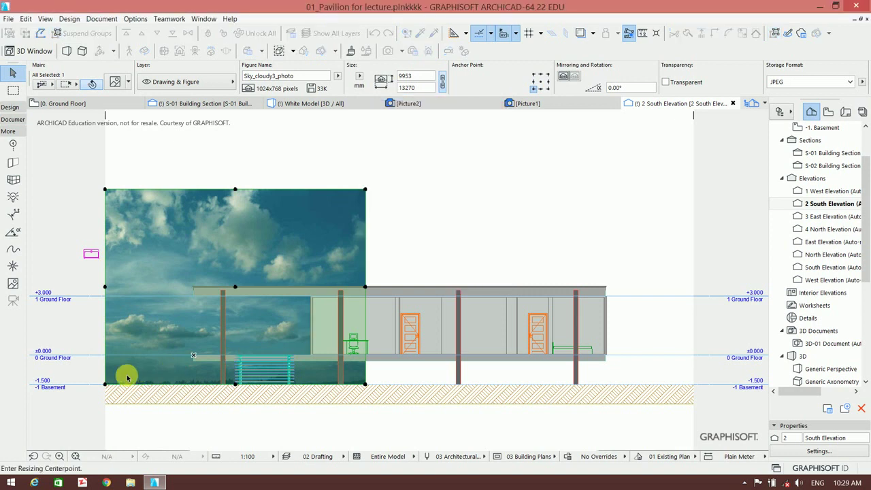
{"action": "left_click", "coordinate": [366, 384]}
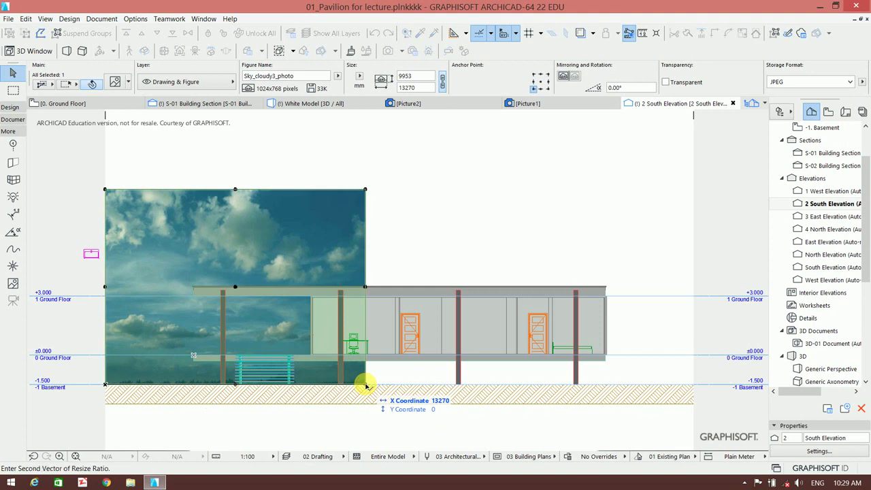
{"action": "left_click", "coordinate": [693, 385]}
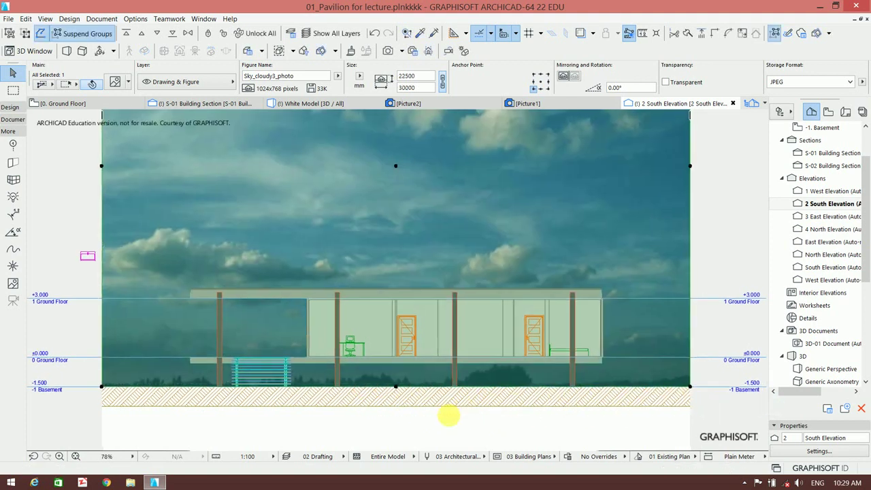
{"action": "left_click", "coordinate": [487, 435]}
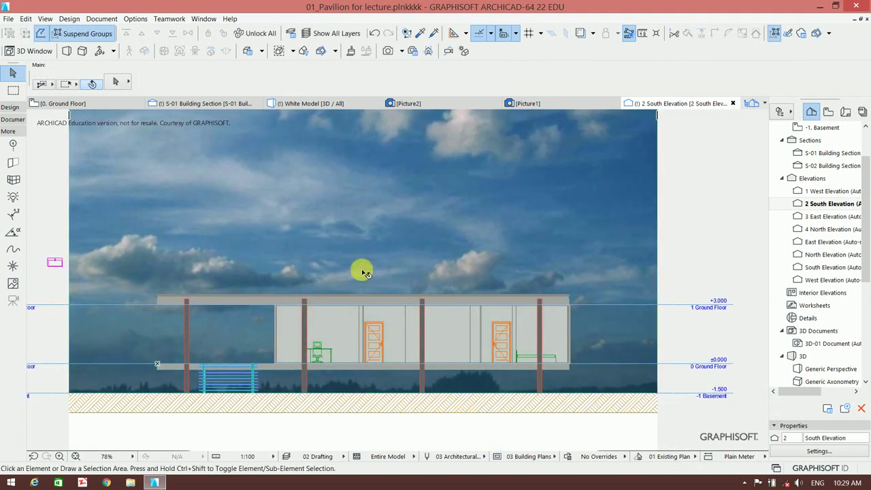
{"action": "scroll", "coordinate": [389, 245], "scroll_direction": "up", "scroll_amount": 1}
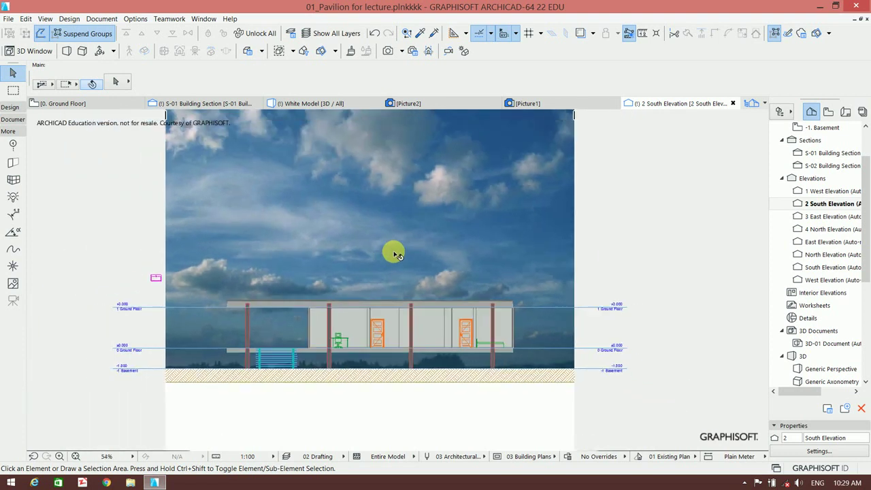
{"action": "scroll", "coordinate": [383, 284], "scroll_direction": "up", "scroll_amount": 1}
{"action": "scroll", "coordinate": [383, 284], "scroll_direction": "down", "scroll_amount": 2}
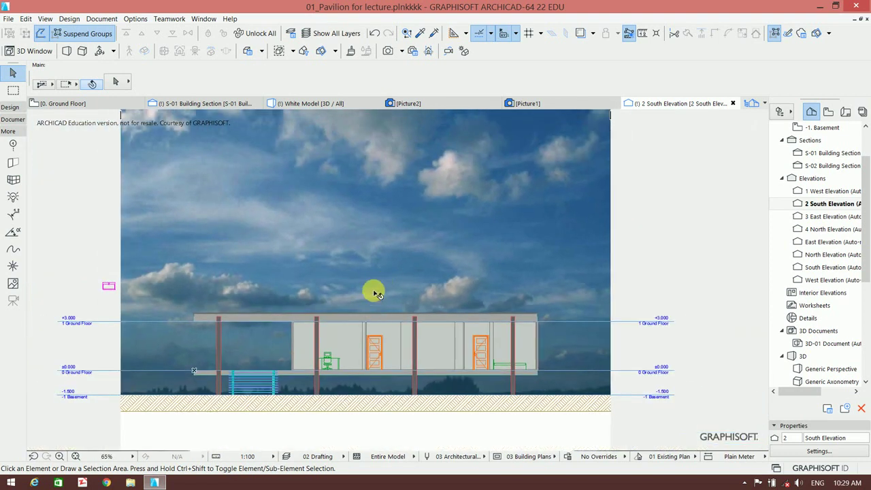
{"action": "left_click", "coordinate": [7, 107]}
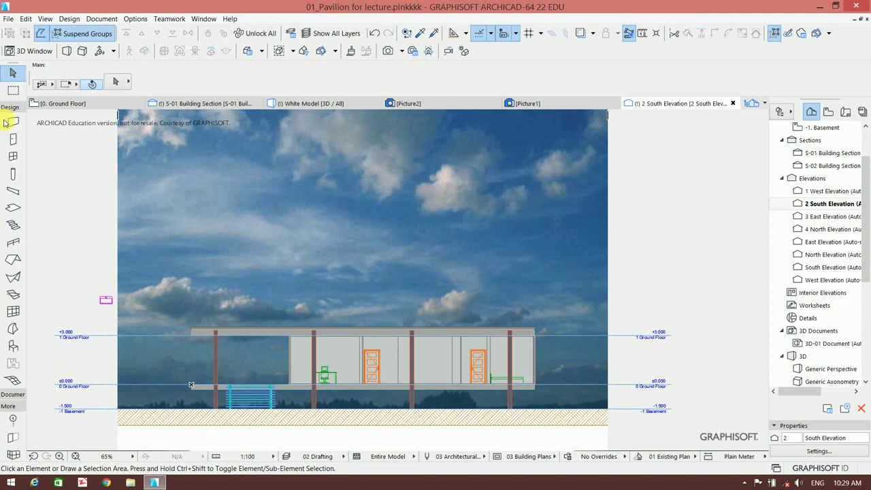
{"action": "left_click", "coordinate": [10, 345]}
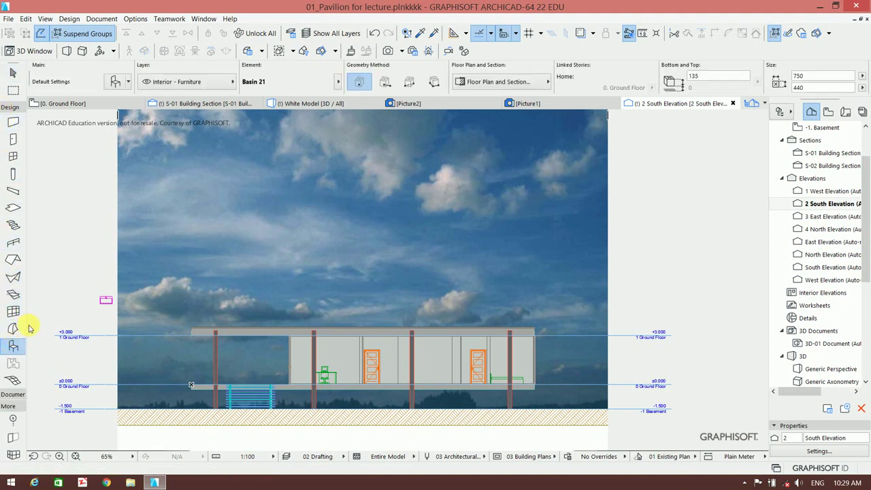
{"action": "key", "text": "ctrl+t"}
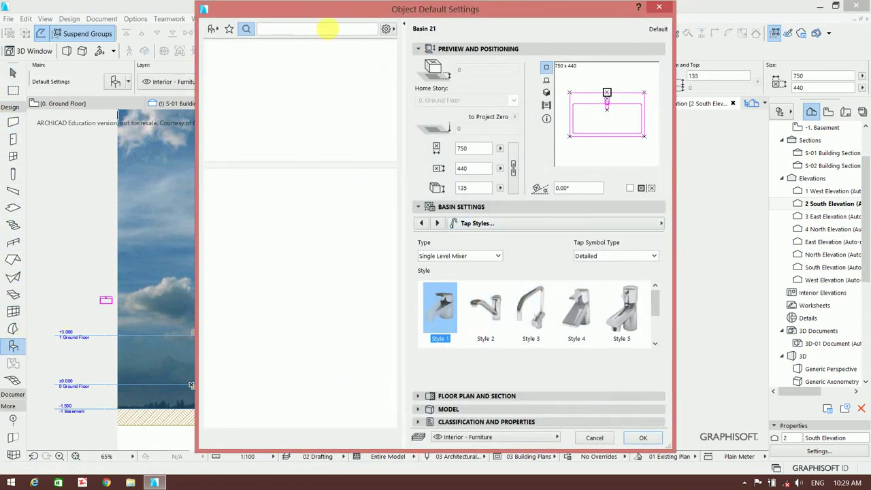
{"action": "left_click", "coordinate": [324, 31]}
{"action": "type", "text": "tree"}
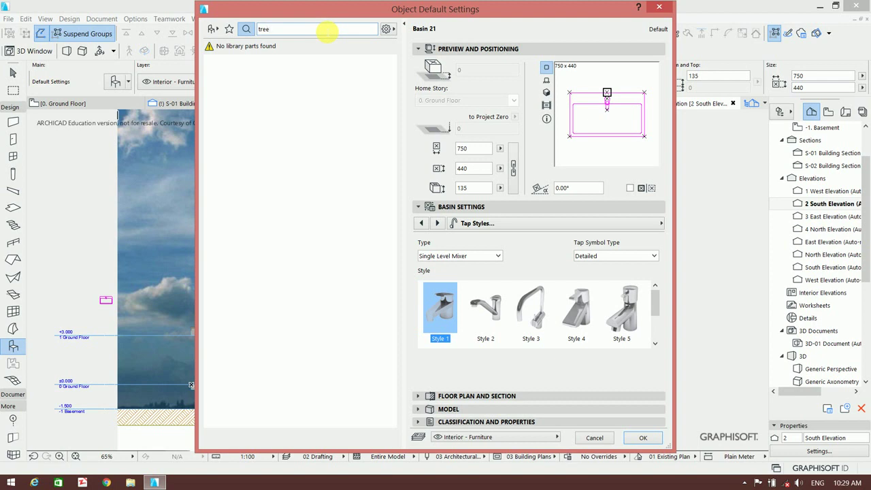
{"action": "left_click", "coordinate": [658, 8]}
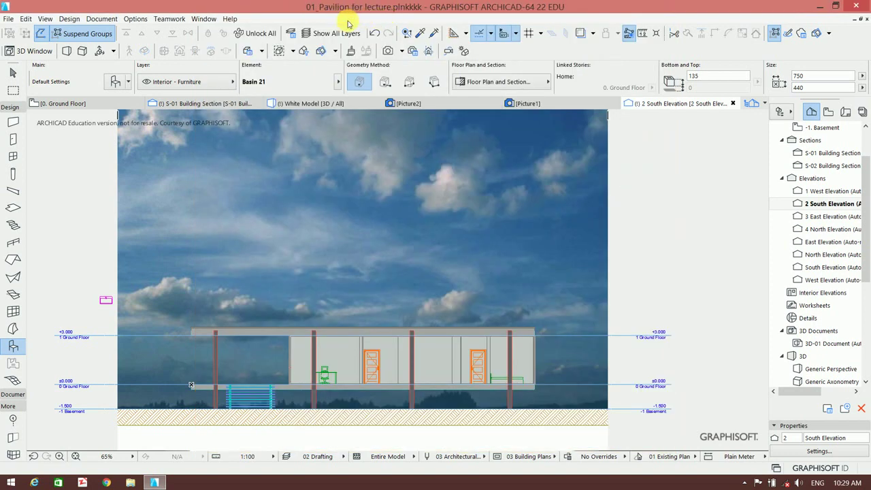
{"action": "middle_click_drag", "start_coordinate": [414, 215], "coordinate": [406, 239]}
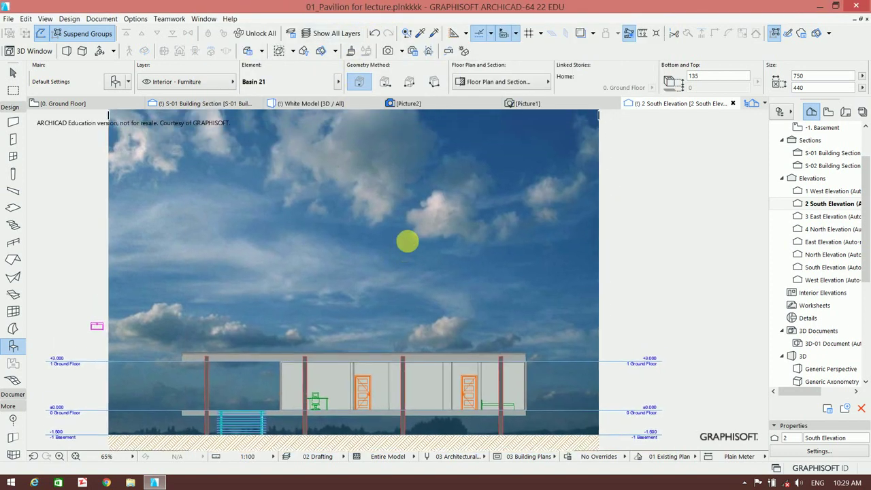
{"action": "scroll", "coordinate": [419, 277], "scroll_direction": "down", "scroll_amount": 1}
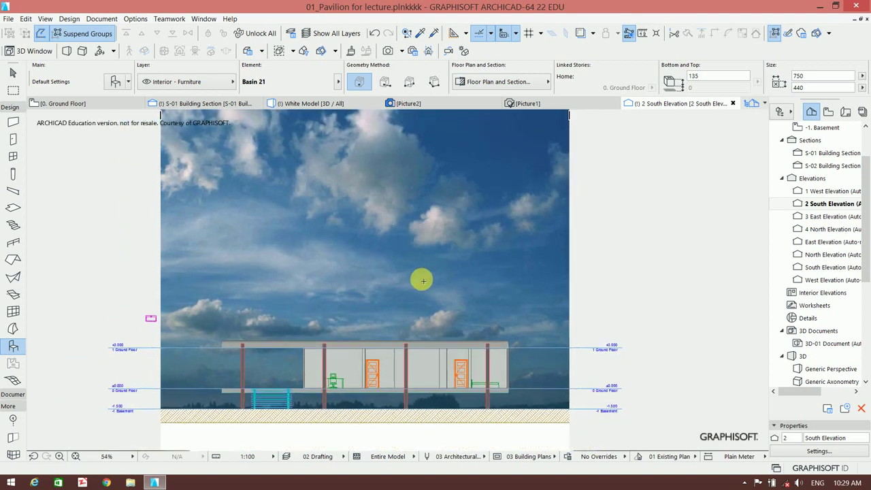
{"action": "middle_click_drag", "start_coordinate": [404, 231], "coordinate": [401, 251]}
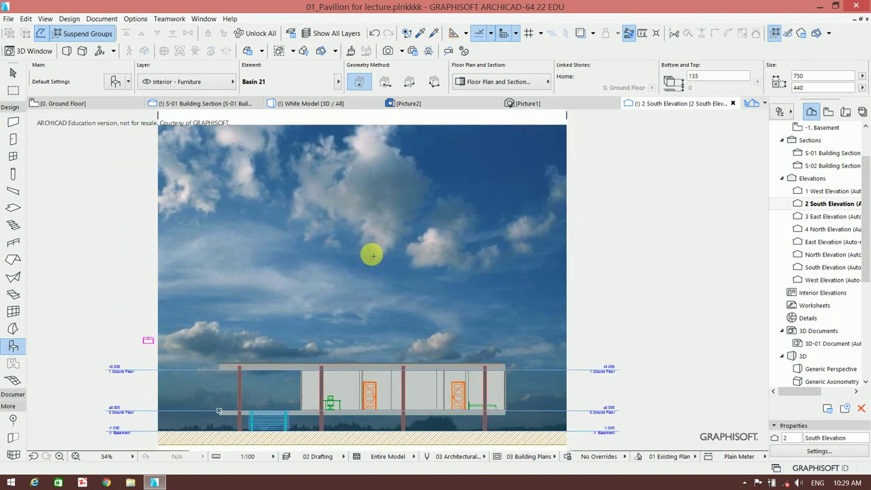
{"action": "left_click", "coordinate": [856, 8]}
Close the pavilion project without saving and switch between the Picture1 and Picture2 renders
{"action": "left_click", "coordinate": [518, 193]}
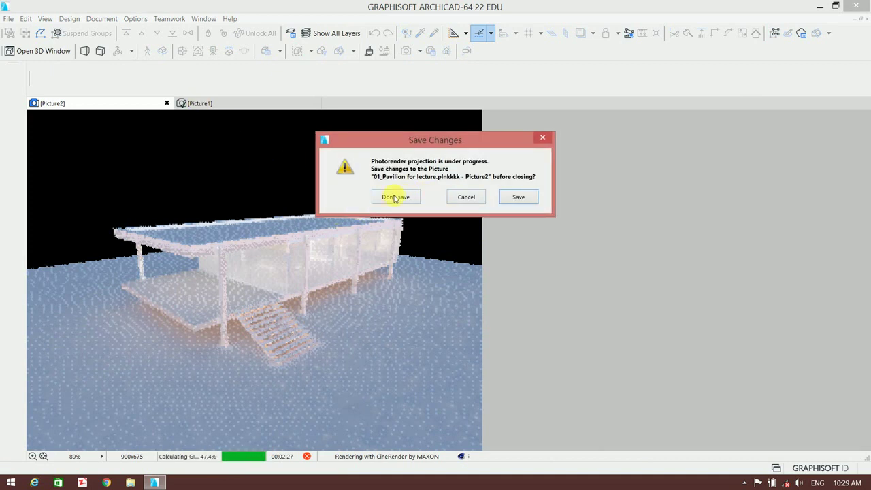
{"action": "left_click", "coordinate": [232, 102]}
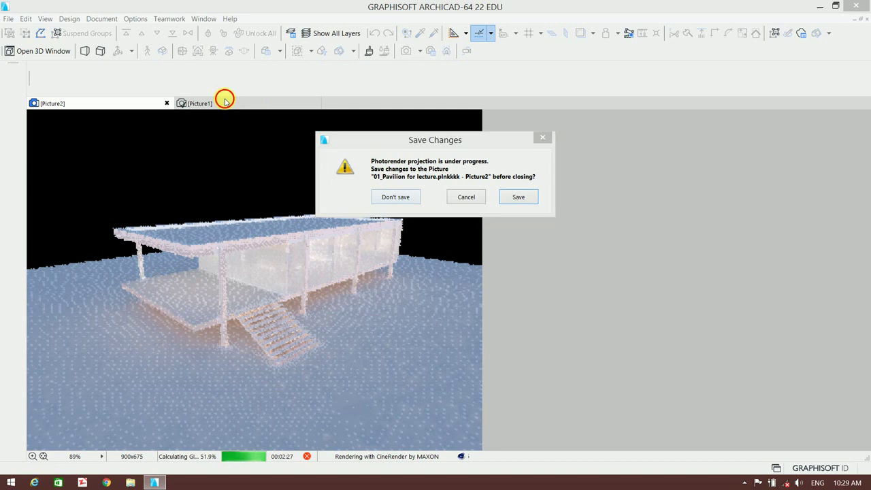
{"action": "left_click", "coordinate": [397, 197]}
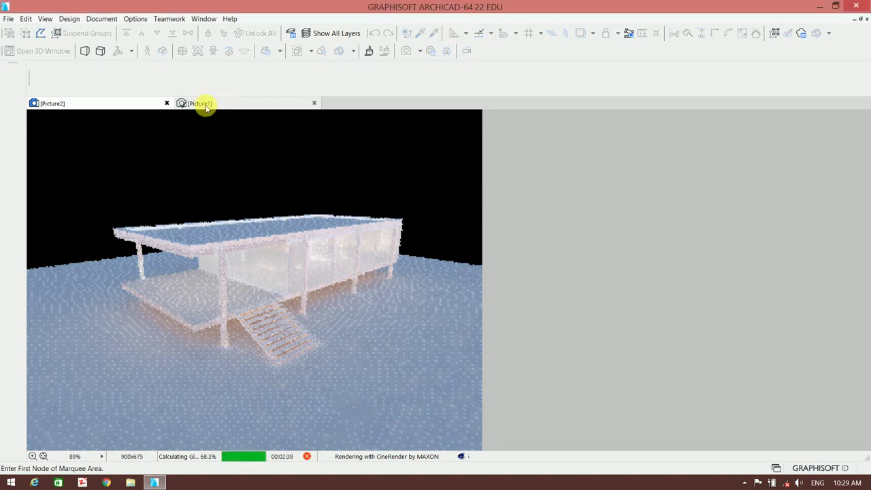
{"action": "left_click", "coordinate": [204, 104]}
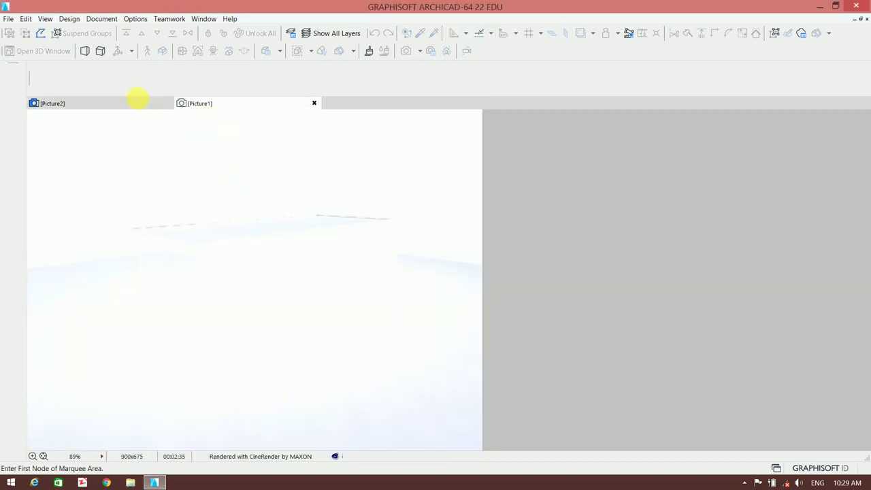
{"action": "left_click", "coordinate": [139, 102]}
Discard the Picture2 and Picture1 renders without saving and quit ARCHICAD
{"action": "left_click", "coordinate": [166, 102]}
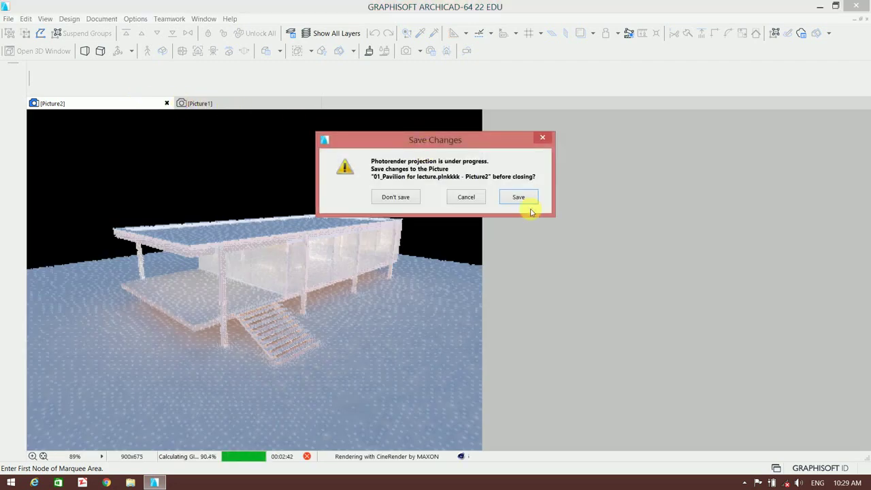
{"action": "left_click", "coordinate": [392, 197]}
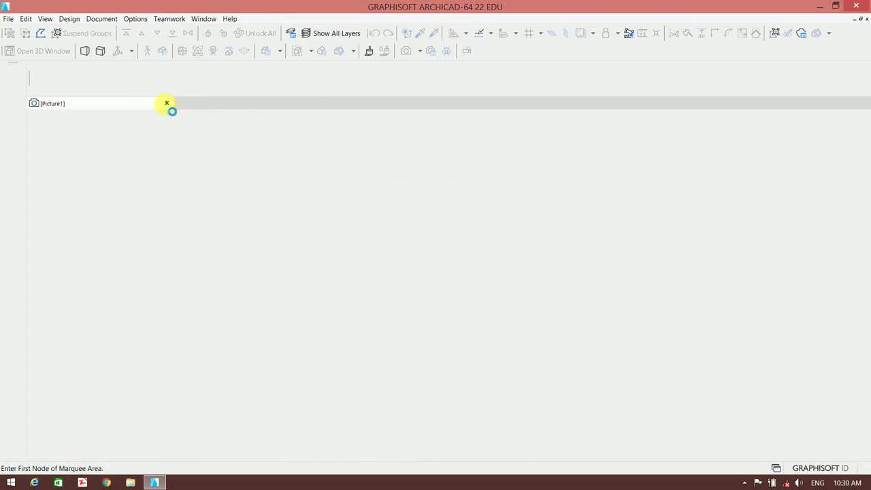
{"action": "left_click", "coordinate": [167, 103]}
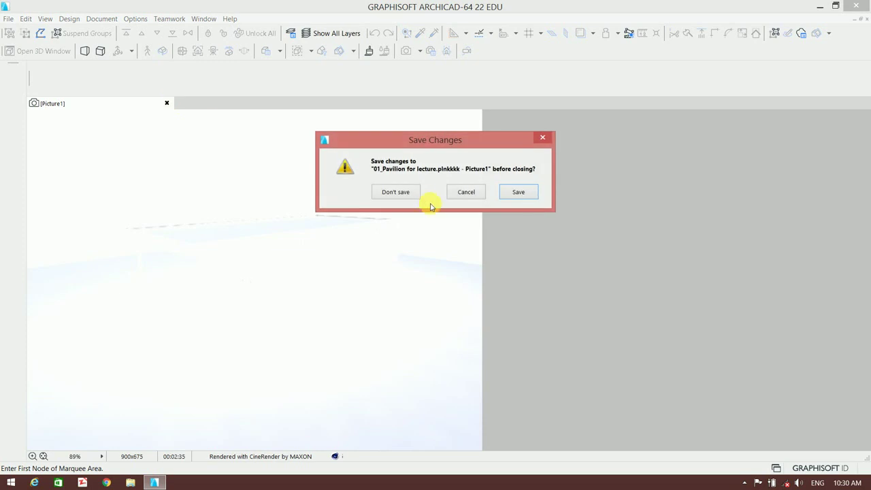
{"action": "left_click", "coordinate": [395, 191]}
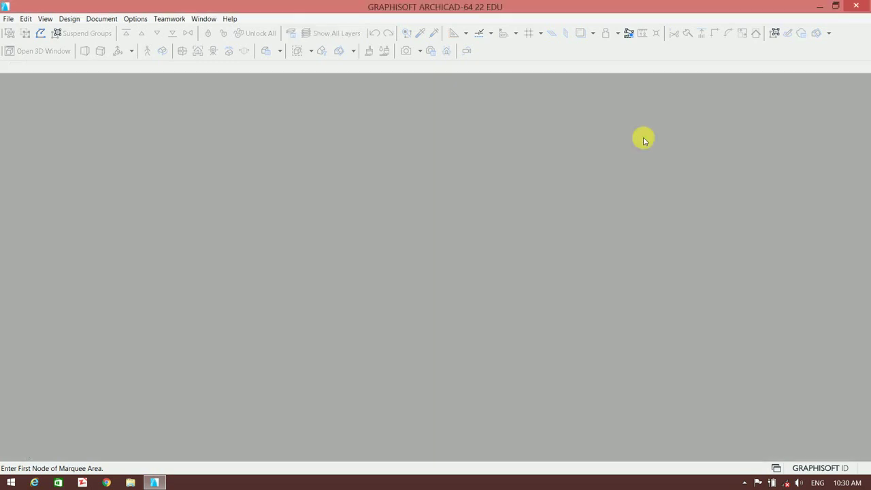
{"action": "left_click", "coordinate": [852, 9]}
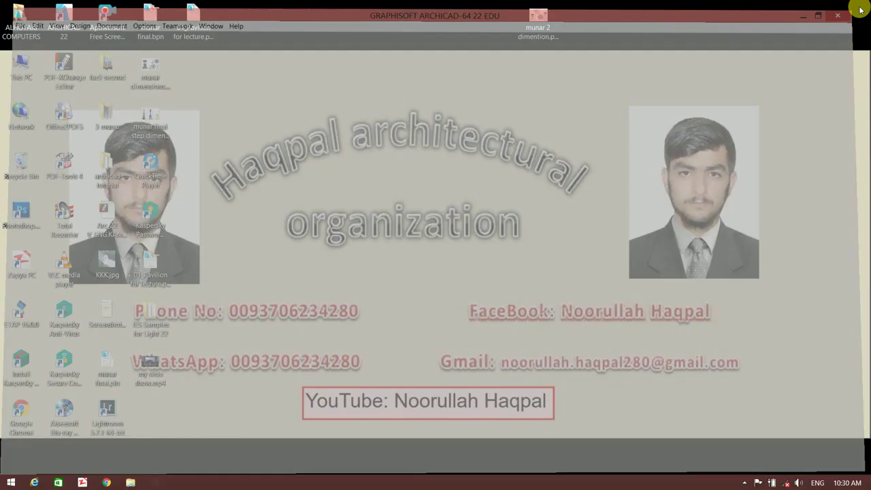
Refresh the desktop, relaunch ARCHICAD 22, and create a new project from ARCHICAD 22 Template.tpl
{"action": "right_click", "coordinate": [524, 102]}
{"action": "left_click", "coordinate": [568, 148]}
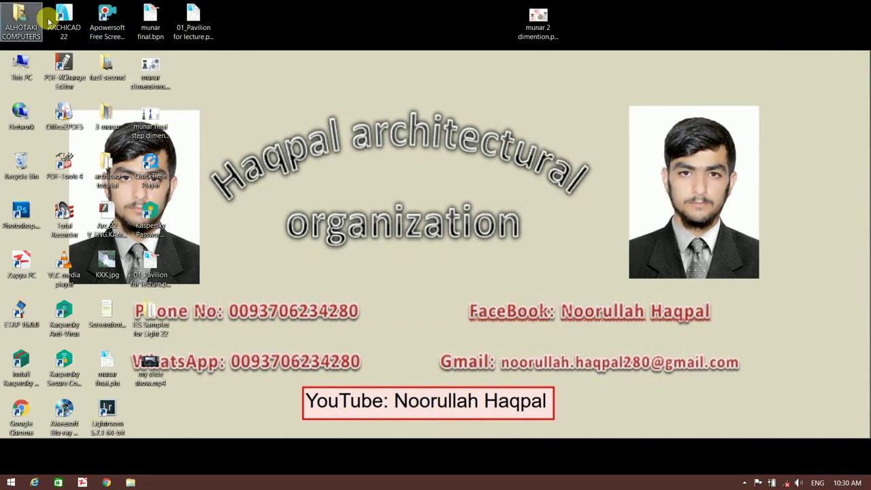
{"action": "left_click", "coordinate": [76, 17]}
{"action": "double_click", "coordinate": [70, 23]}
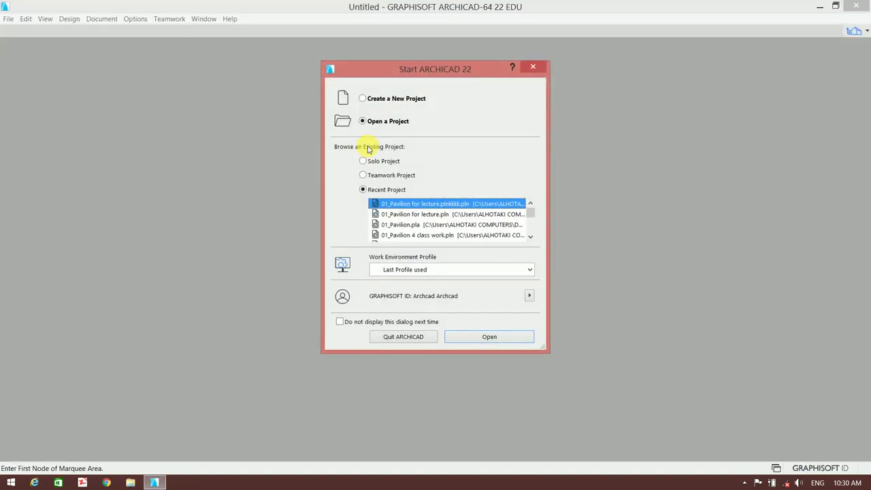
{"action": "left_click", "coordinate": [372, 100]}
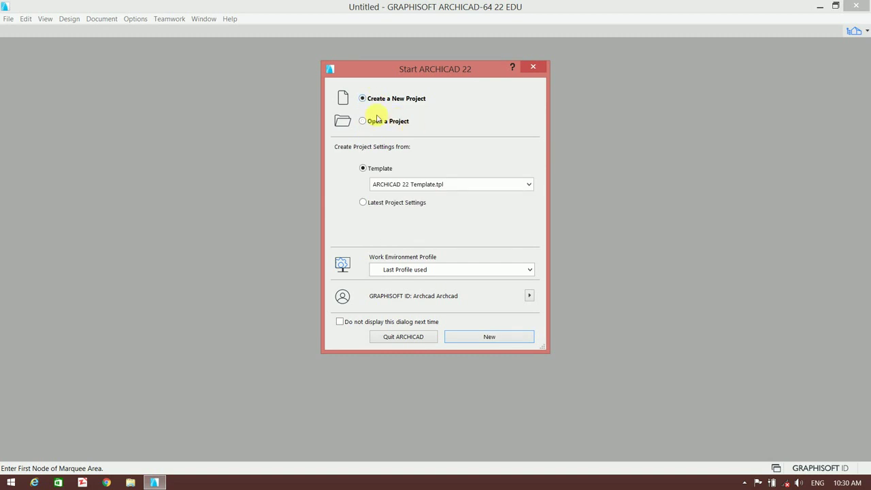
{"action": "left_click", "coordinate": [488, 338]}
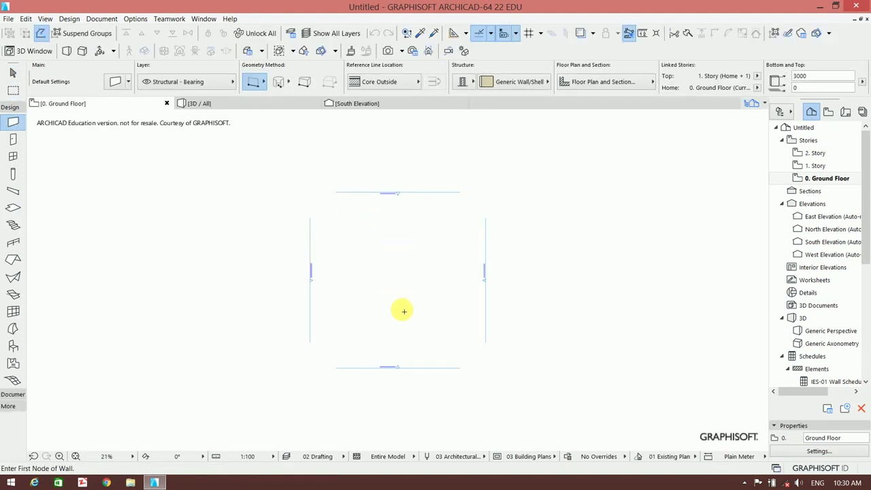
Zoom and pan around the empty 0. Ground Floor plan of the new Untitled project
{"action": "scroll", "coordinate": [392, 286], "scroll_direction": "up", "scroll_amount": 2}
{"action": "scroll", "coordinate": [404, 245], "scroll_direction": "down", "scroll_amount": 2}
{"action": "middle_click_drag", "start_coordinate": [404, 238], "coordinate": [349, 235]}
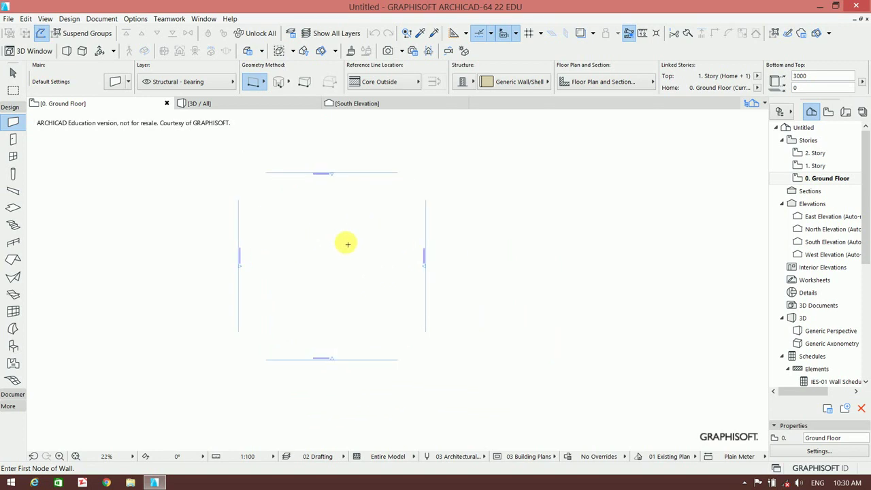
{"action": "scroll", "coordinate": [344, 242], "scroll_direction": "up", "scroll_amount": 2}
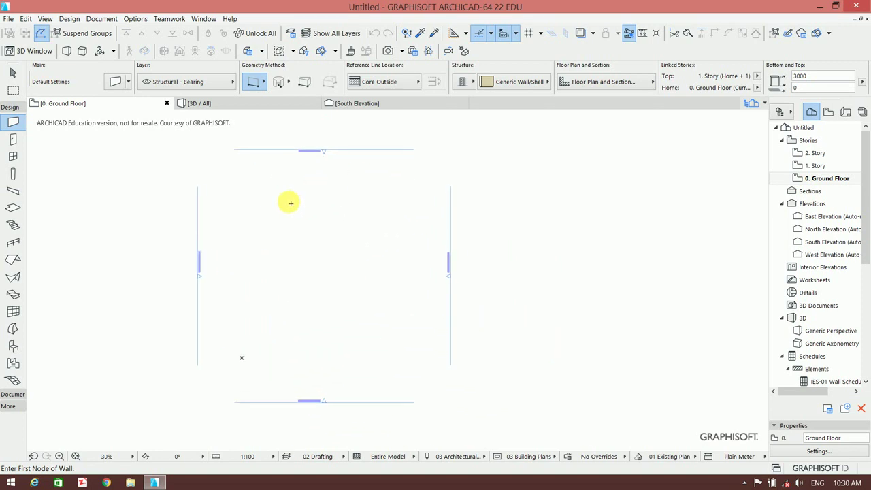
Merge 01_Pavilion for lecture.plnkkkk.pln into this project as its whole Virtual Building
{"action": "left_click", "coordinate": [7, 19]}
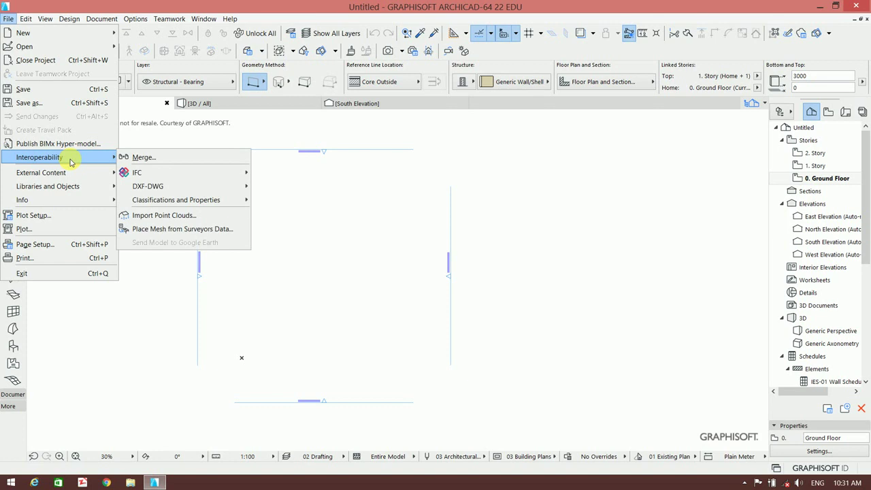
{"action": "left_click", "coordinate": [154, 157]}
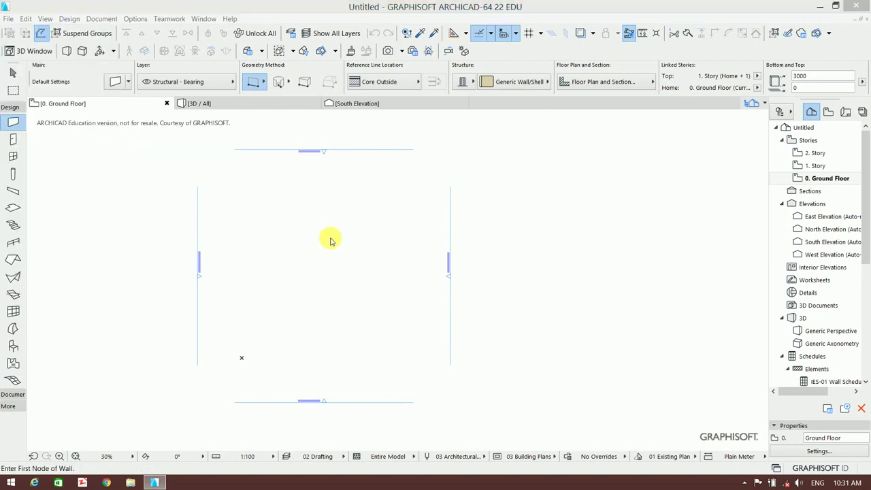
{"action": "scroll", "coordinate": [408, 184], "scroll_direction": "down", "scroll_amount": 1}
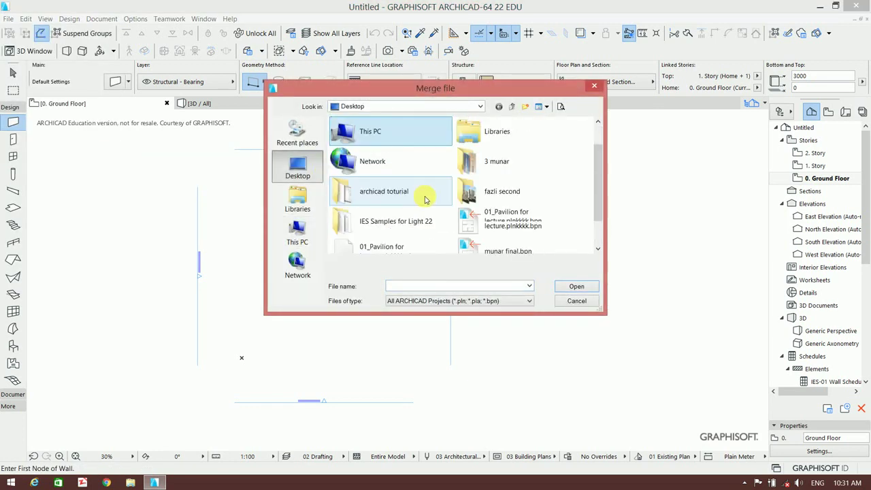
{"action": "scroll", "coordinate": [500, 216], "scroll_direction": "down", "scroll_amount": 1}
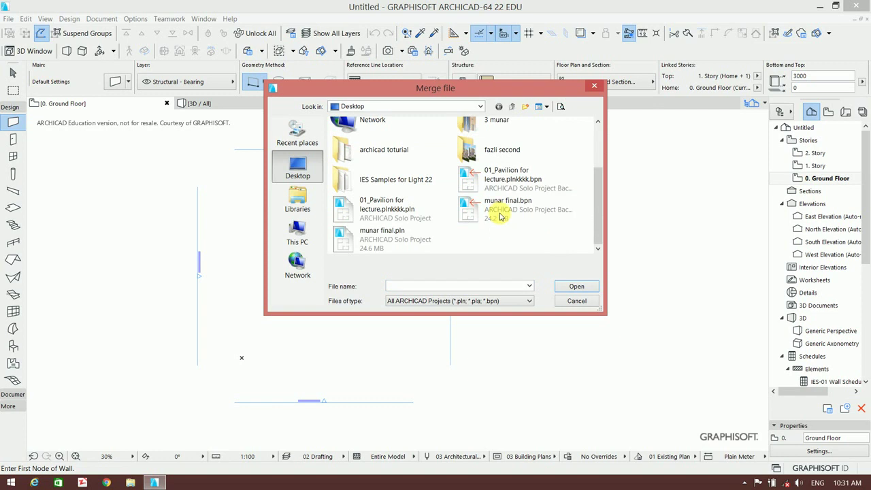
{"action": "left_click", "coordinate": [413, 216]}
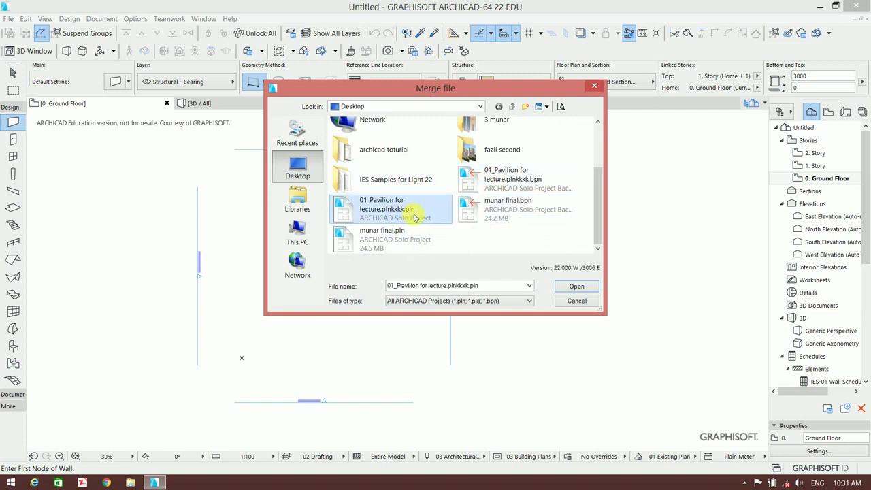
{"action": "left_click", "coordinate": [576, 286]}
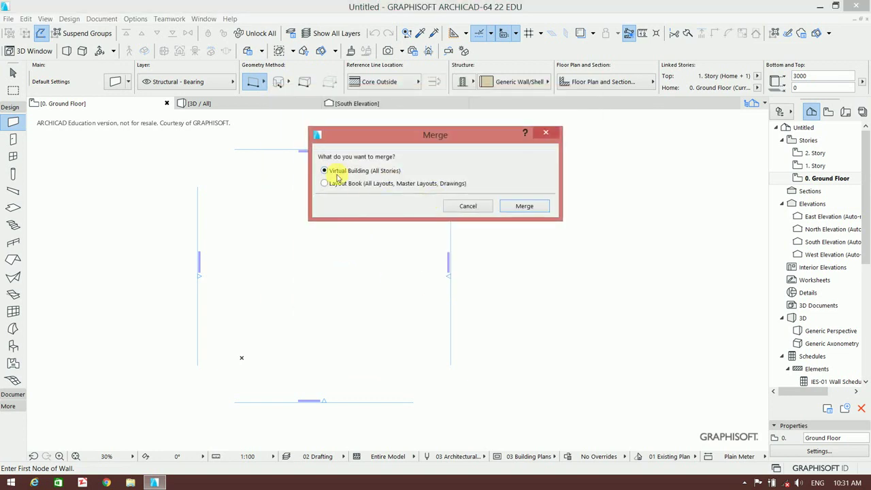
{"action": "left_click", "coordinate": [517, 208]}
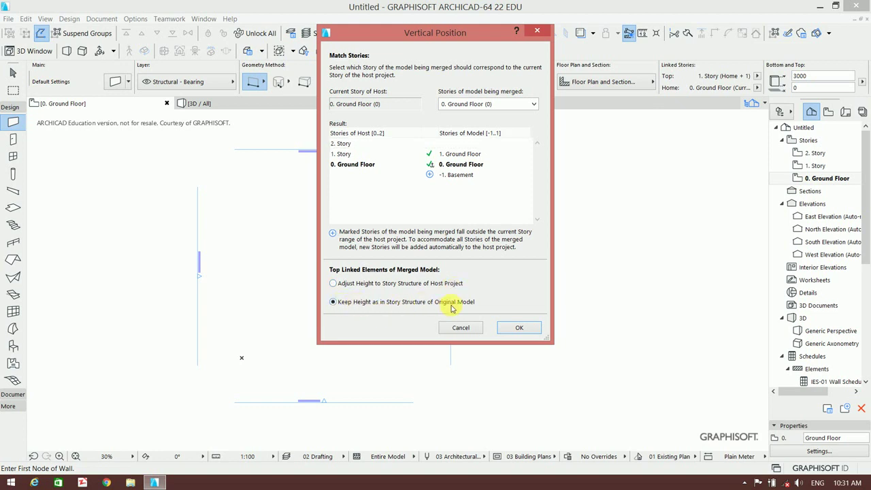
Keep original story heights, paste at Original Location, and dismiss the library loading report
{"action": "left_click", "coordinate": [521, 327]}
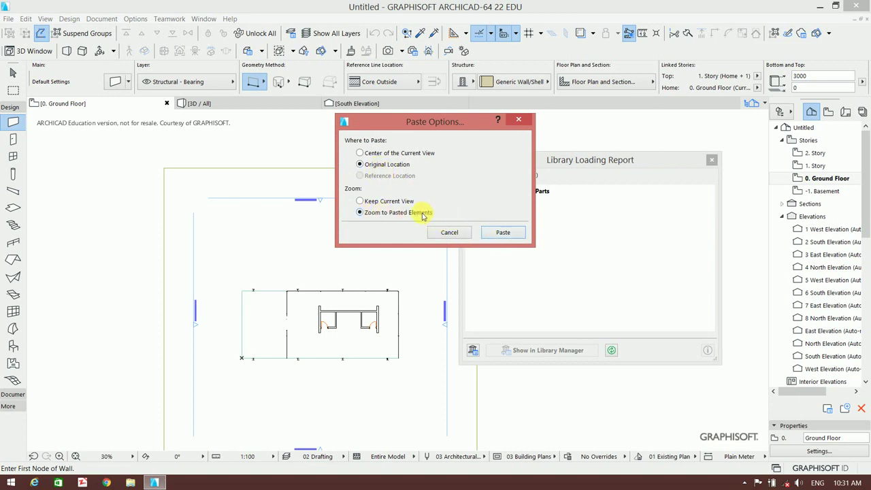
{"action": "left_click", "coordinate": [500, 234]}
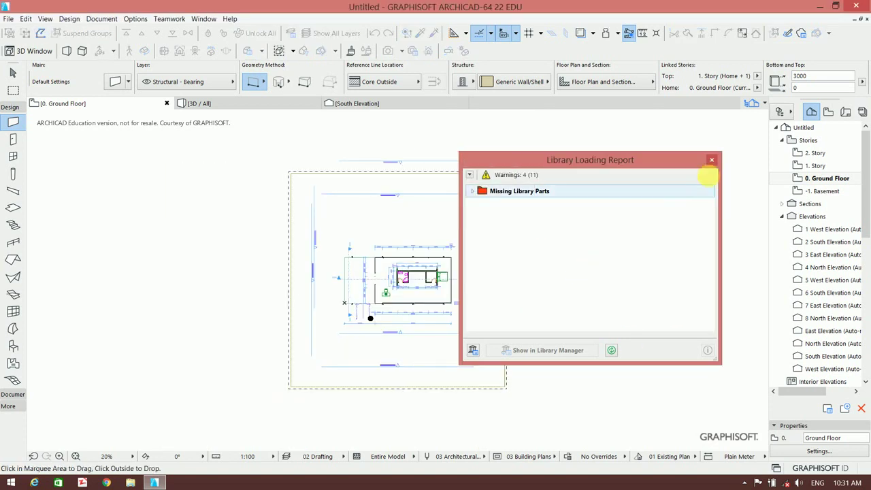
{"action": "left_click", "coordinate": [711, 160]}
Confirm placement of the pasted pavilion elements and continue past the unseen-stories warning
{"action": "left_click", "coordinate": [357, 211]}
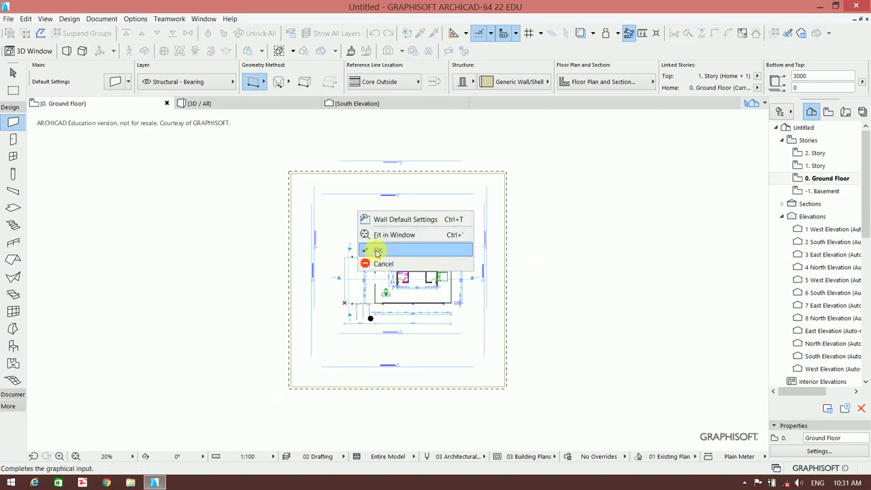
{"action": "left_click", "coordinate": [418, 266]}
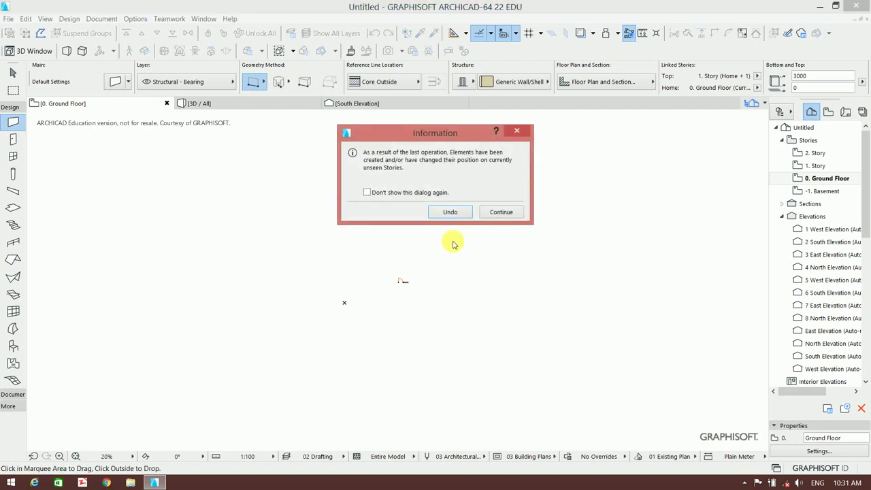
{"action": "left_click", "coordinate": [501, 212]}
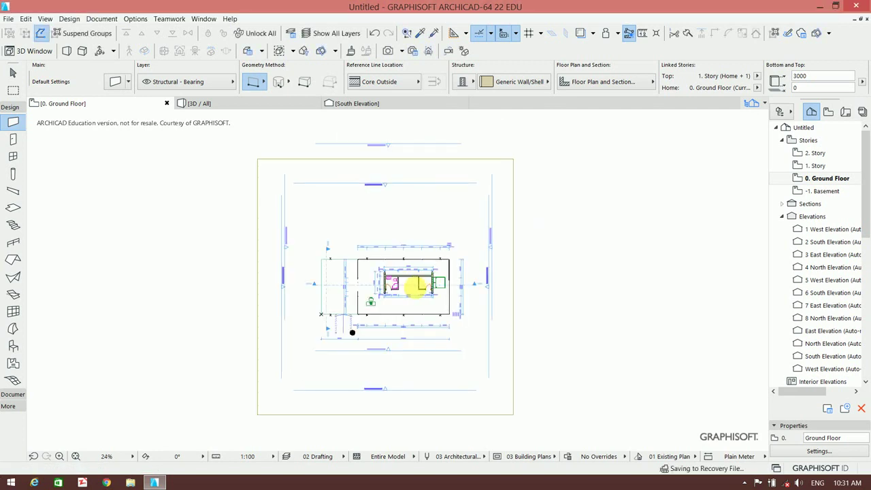
{"action": "scroll", "coordinate": [407, 299], "scroll_direction": "up", "scroll_amount": 3}
{"action": "scroll", "coordinate": [399, 293], "scroll_direction": "up", "scroll_amount": 3}
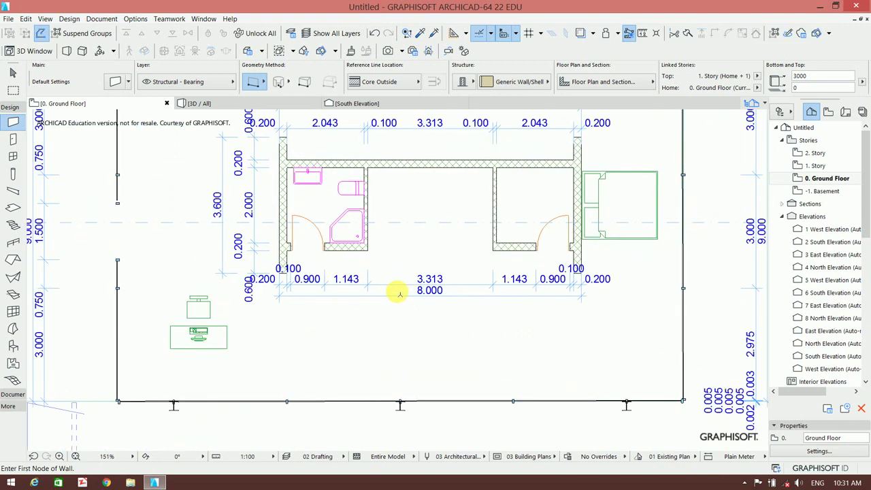
{"action": "scroll", "coordinate": [400, 284], "scroll_direction": "down", "scroll_amount": 2}
{"action": "scroll", "coordinate": [400, 284], "scroll_direction": "down", "scroll_amount": 1}
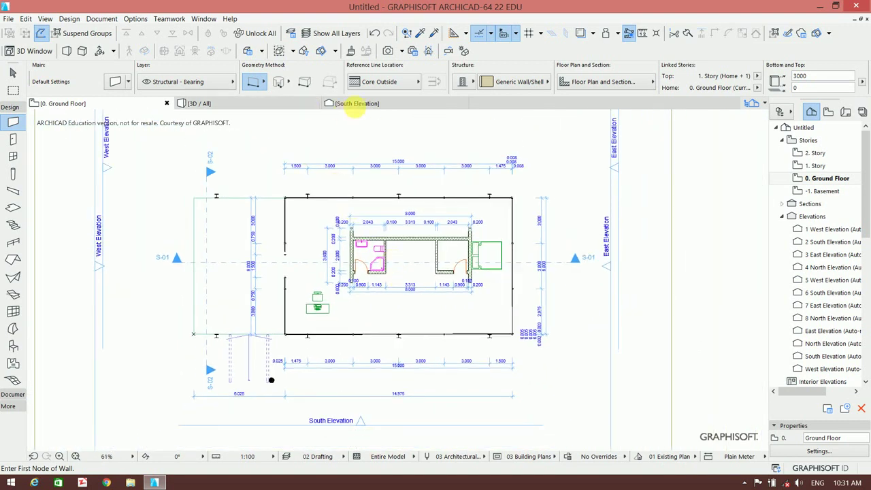
Switch to the South Elevation view and zoom to fit the pavilion
{"action": "left_click", "coordinate": [351, 104]}
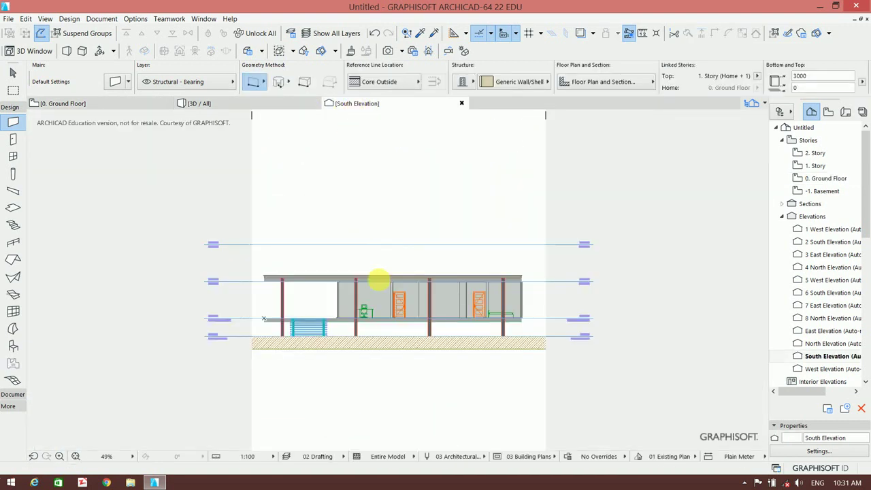
{"action": "scroll", "coordinate": [361, 303], "scroll_direction": "up", "scroll_amount": 4}
{"action": "scroll", "coordinate": [278, 320], "scroll_direction": "down", "scroll_amount": 1}
{"action": "scroll", "coordinate": [286, 301], "scroll_direction": "down", "scroll_amount": 1}
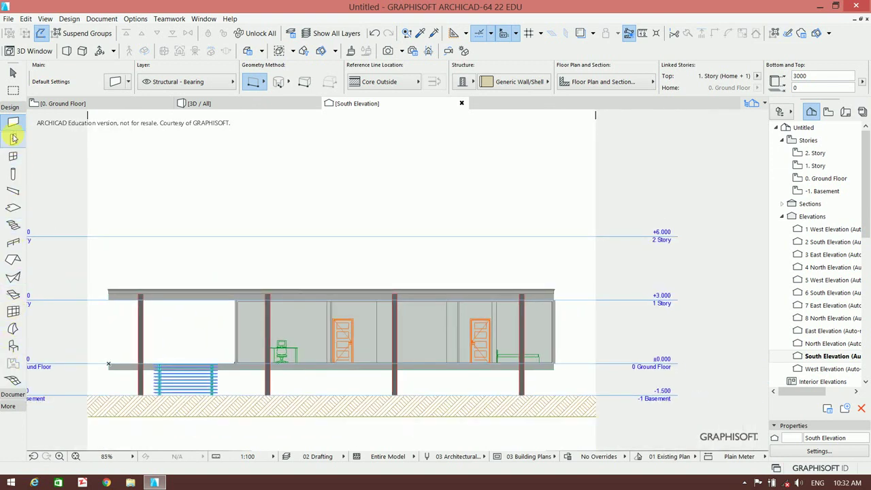
Set the Figure tool defaults to use the Sky_cloudy3_photo image
{"action": "left_click", "coordinate": [11, 109]}
{"action": "left_click", "coordinate": [8, 132]}
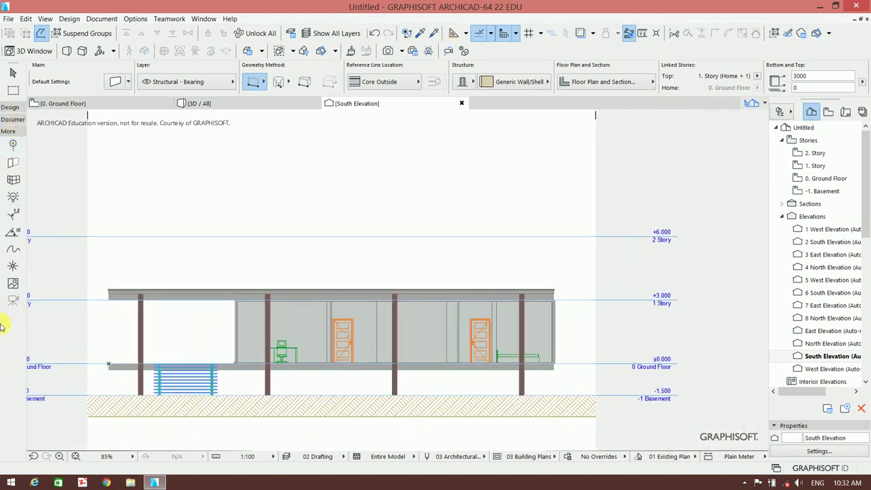
{"action": "left_click", "coordinate": [14, 284]}
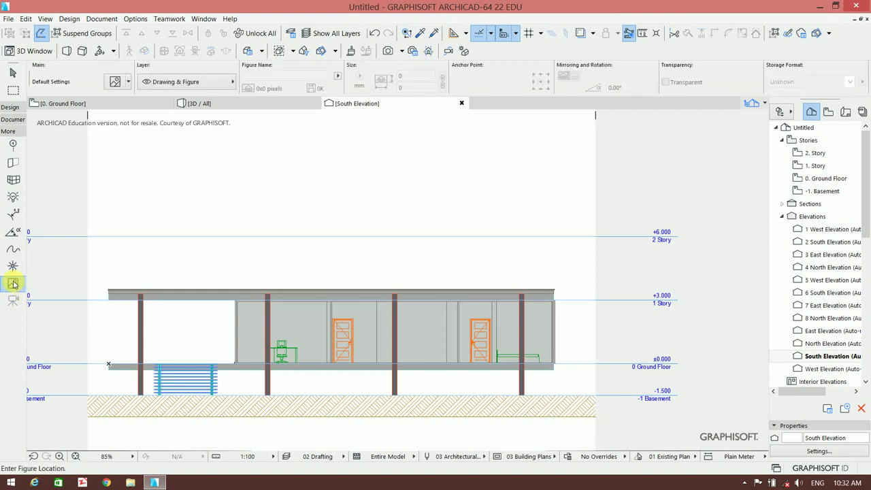
{"action": "double_click", "coordinate": [14, 284]}
{"action": "left_click", "coordinate": [346, 134]}
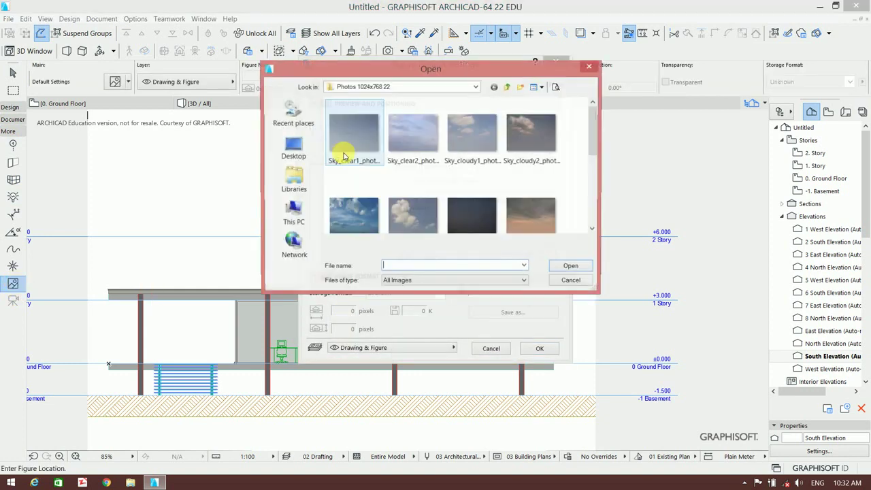
{"action": "left_click", "coordinate": [353, 204]}
{"action": "left_click", "coordinate": [570, 267]}
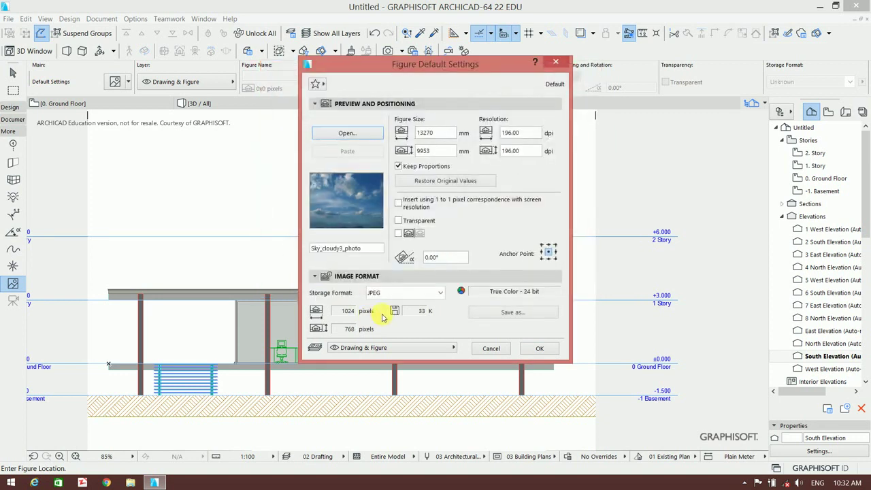
{"action": "left_click", "coordinate": [538, 351]}
Place the sky photo at the bottom-left and resize it graphically to 24000 × 18000 mm
{"action": "left_click", "coordinate": [87, 394]}
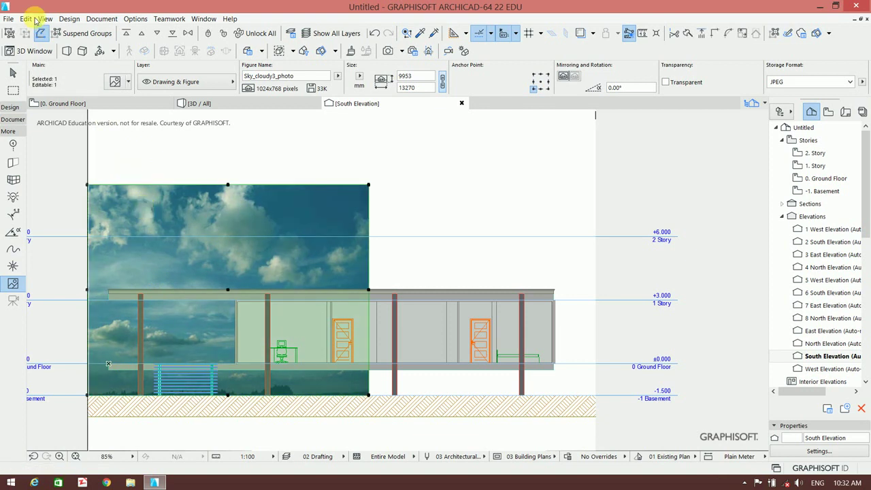
{"action": "left_click", "coordinate": [25, 19]}
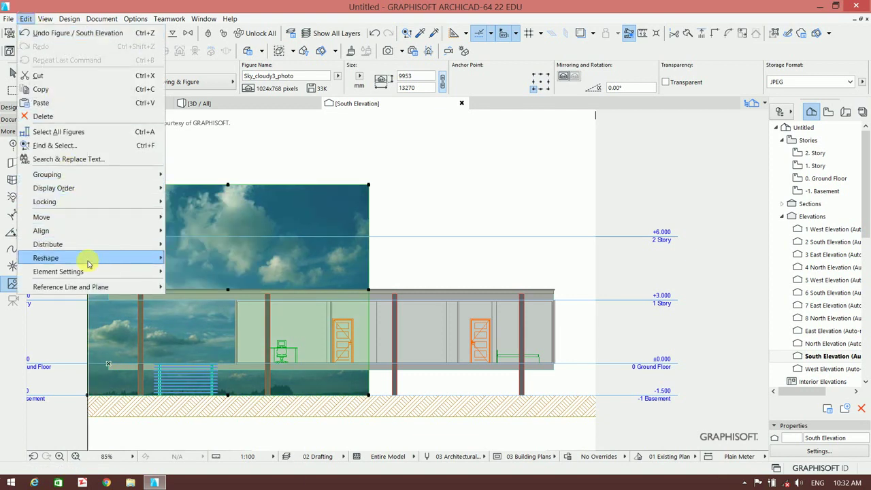
{"action": "mouse_move", "coordinate": [45, 258]}
{"action": "left_click", "coordinate": [243, 285]}
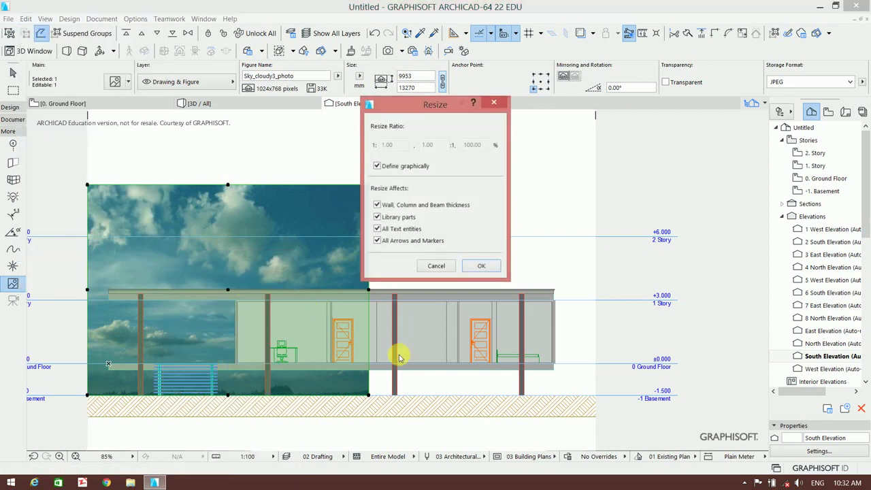
{"action": "left_click", "coordinate": [481, 267]}
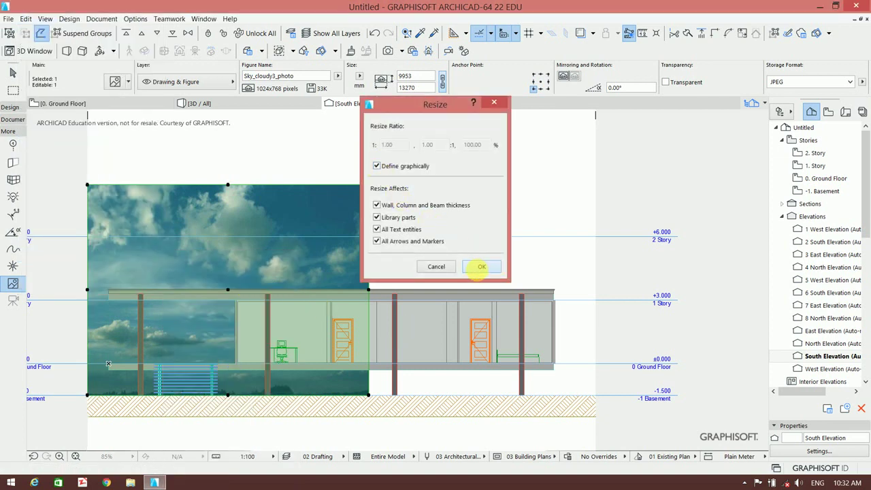
{"action": "left_click", "coordinate": [90, 394]}
{"action": "left_click", "coordinate": [368, 393]}
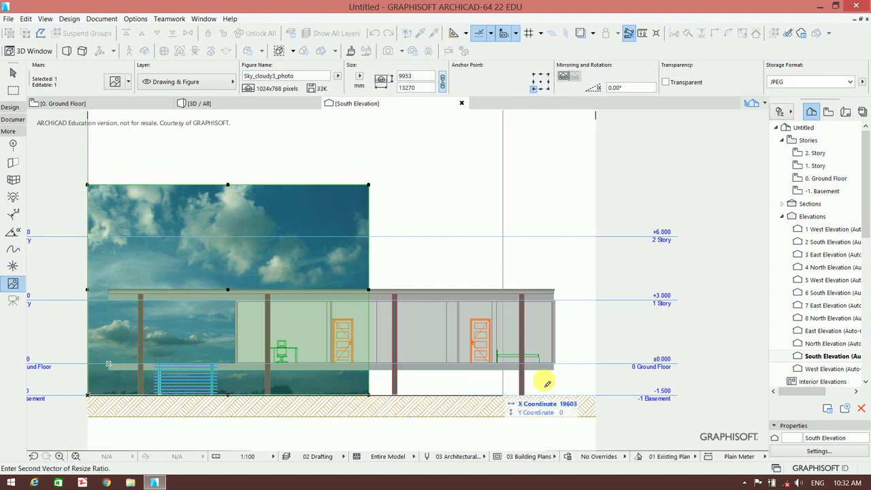
{"action": "left_click", "coordinate": [595, 395]}
{"action": "scroll", "coordinate": [437, 385], "scroll_direction": "down", "scroll_amount": 1}
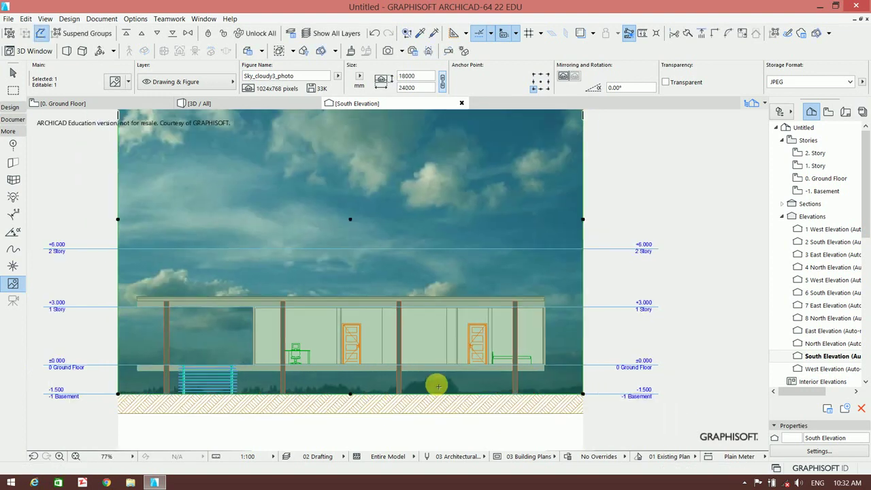
{"action": "scroll", "coordinate": [437, 385], "scroll_direction": "down", "scroll_amount": 1}
{"action": "key", "text": "Escape"}
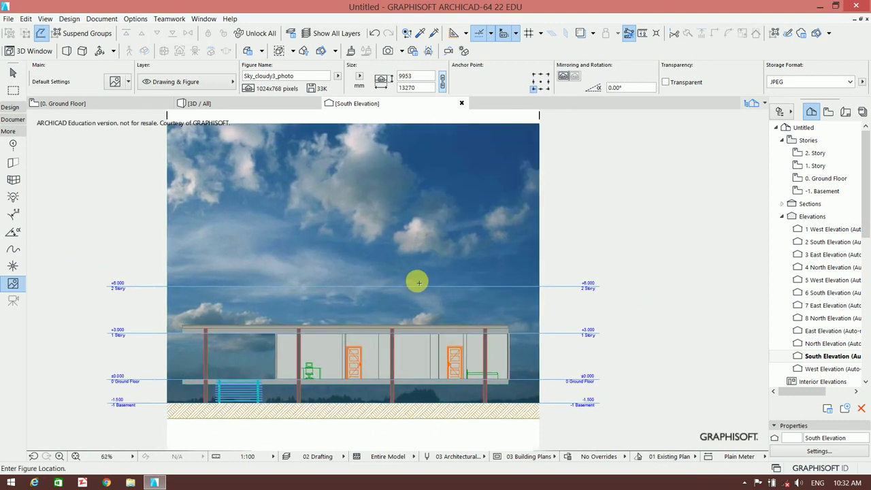
{"action": "scroll", "coordinate": [418, 283], "scroll_direction": "up", "scroll_amount": 1}
{"action": "scroll", "coordinate": [414, 283], "scroll_direction": "up", "scroll_amount": 1}
{"action": "scroll", "coordinate": [406, 259], "scroll_direction": "up", "scroll_amount": 1}
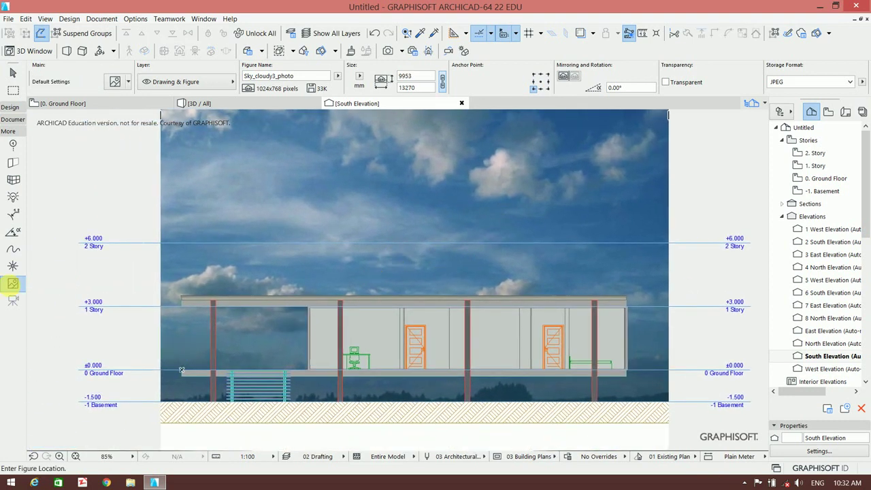
Search the object library for trees and choose Deciduous Trees 22
{"action": "left_click", "coordinate": [10, 107]}
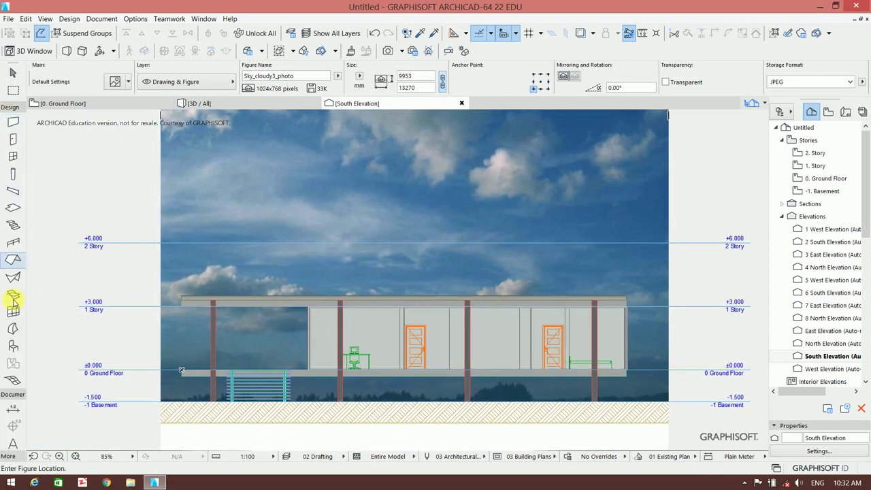
{"action": "double_click", "coordinate": [14, 347]}
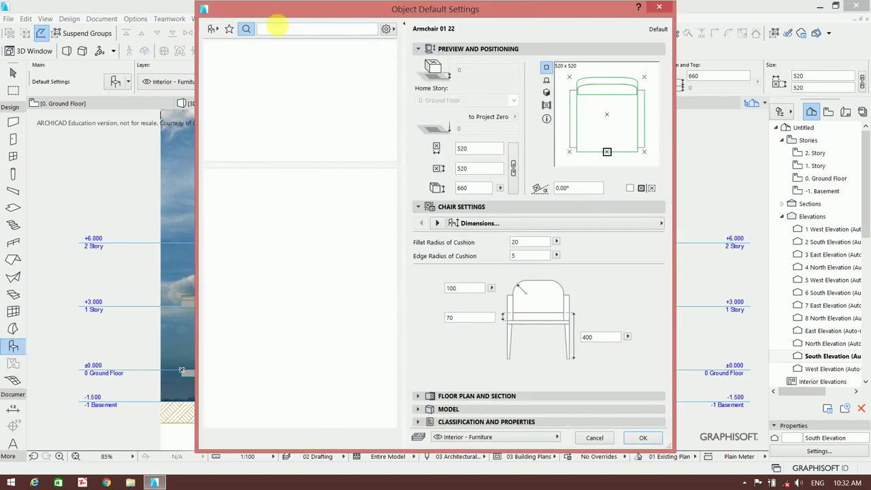
{"action": "left_click", "coordinate": [278, 27]}
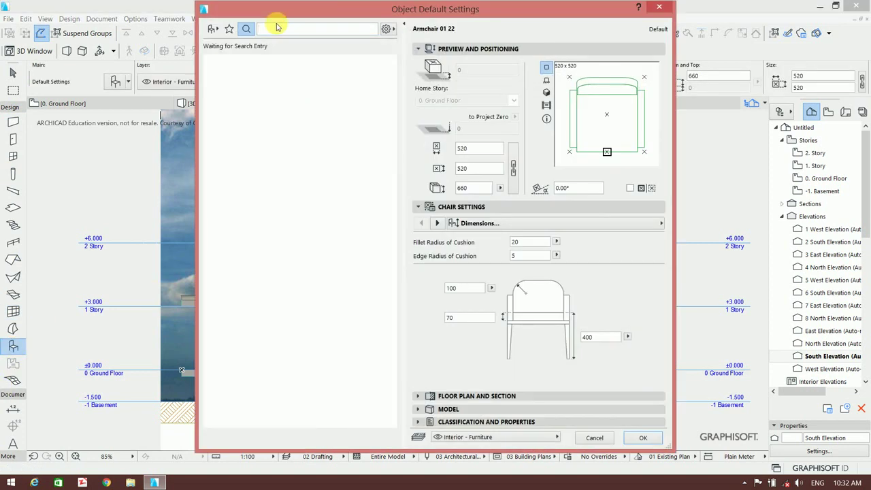
{"action": "type", "text": "tree"}
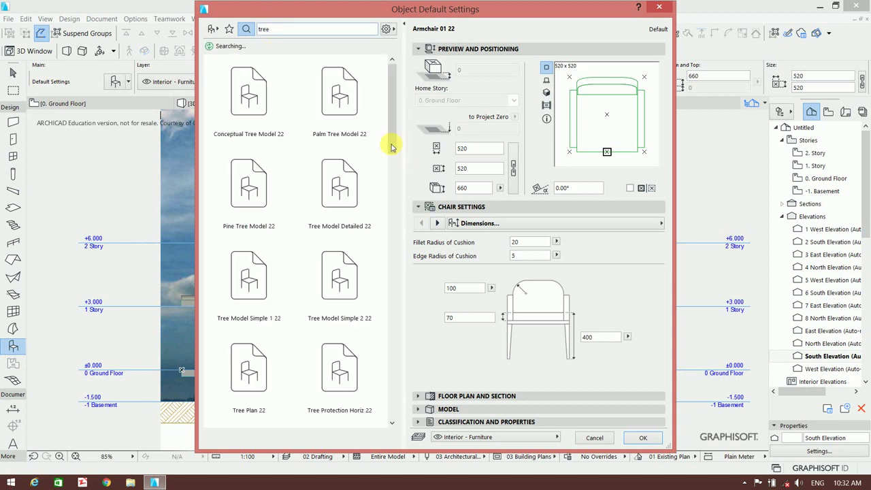
{"action": "mouse_move", "coordinate": [389, 140]}
{"action": "left_mouse_down"}
{"action": "mouse_move", "coordinate": [391, 185]}
{"action": "mouse_move", "coordinate": [394, 166]}
{"action": "left_mouse_up"}
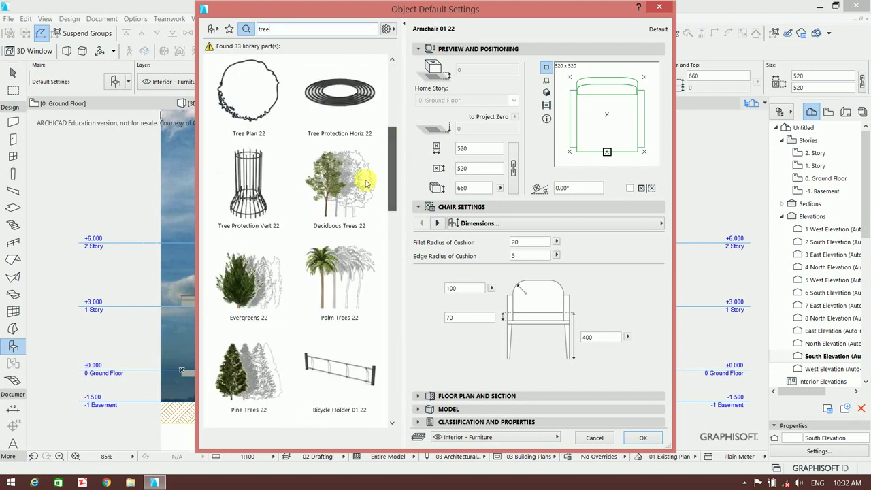
{"action": "left_click", "coordinate": [355, 182]}
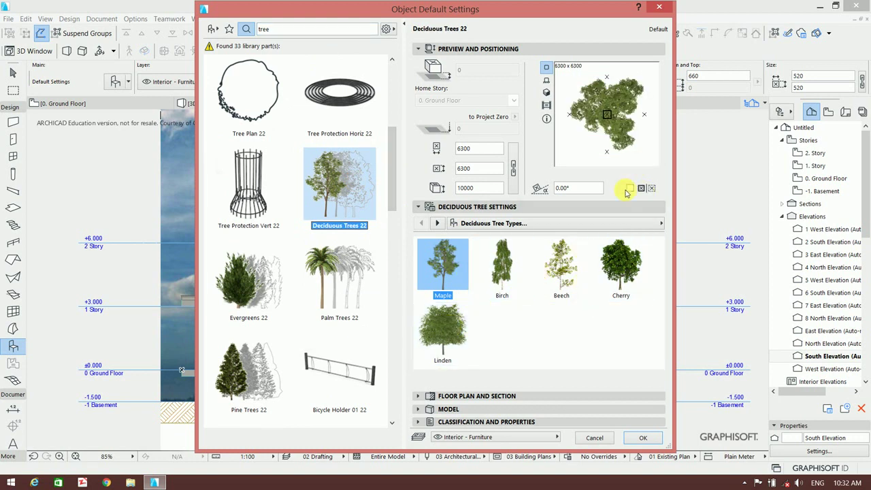
Set the tree's 2D representation to a Foggy symbol in Side View and accept
{"action": "left_click", "coordinate": [620, 223]}
{"action": "left_click", "coordinate": [687, 237]}
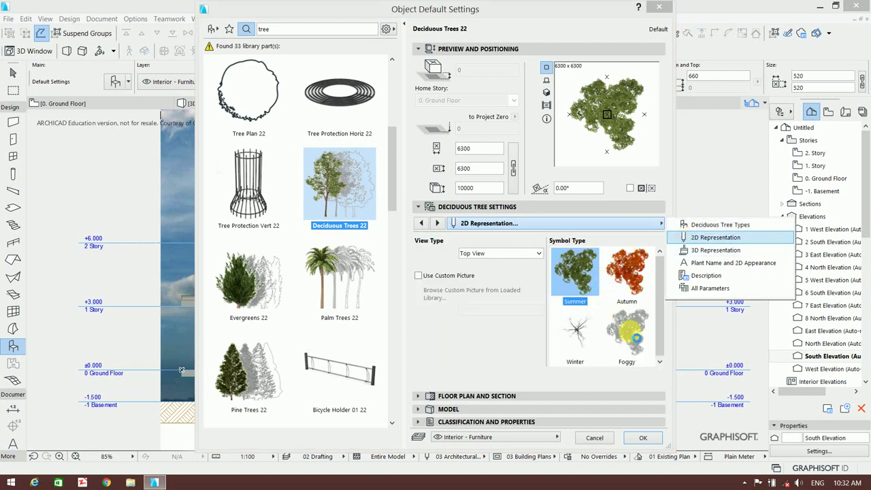
{"action": "left_click", "coordinate": [694, 225]}
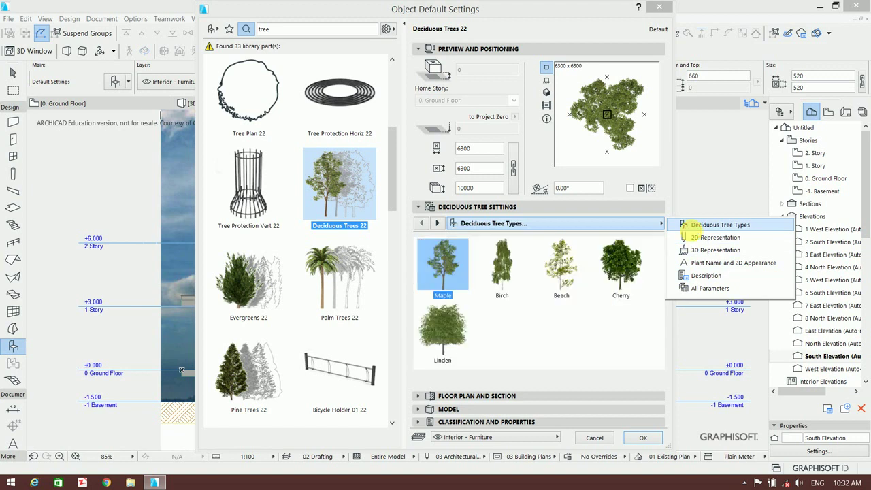
{"action": "left_click", "coordinate": [589, 225]}
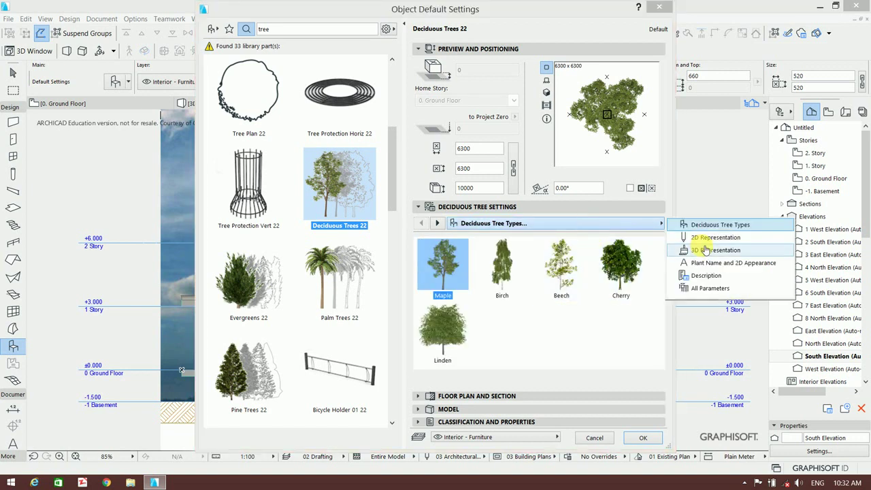
{"action": "left_click", "coordinate": [697, 238]}
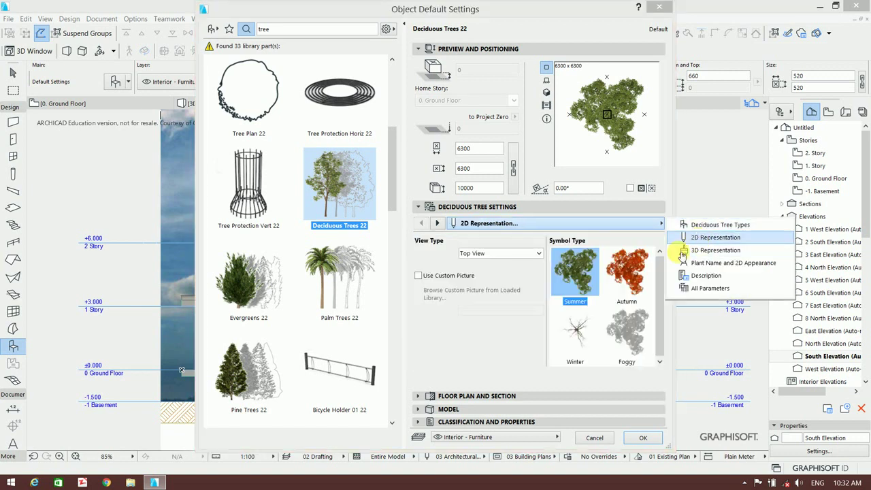
{"action": "left_click", "coordinate": [628, 332]}
{"action": "left_click", "coordinate": [496, 253]}
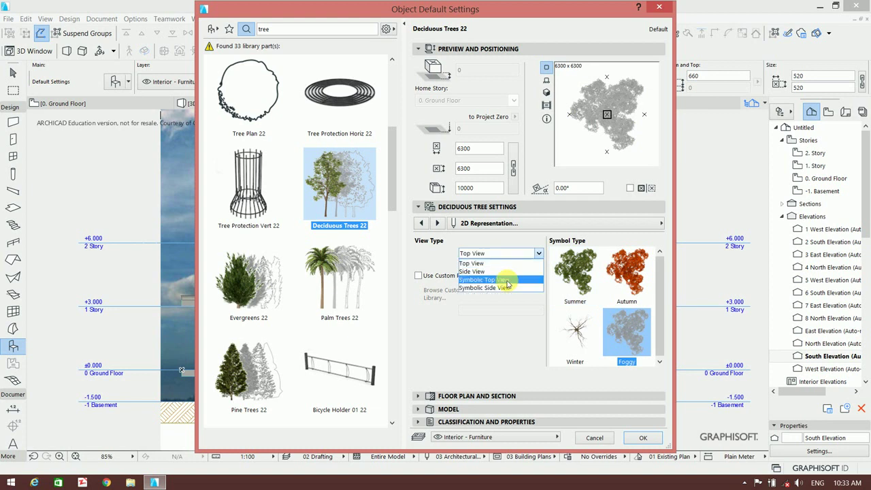
{"action": "left_click", "coordinate": [501, 271]}
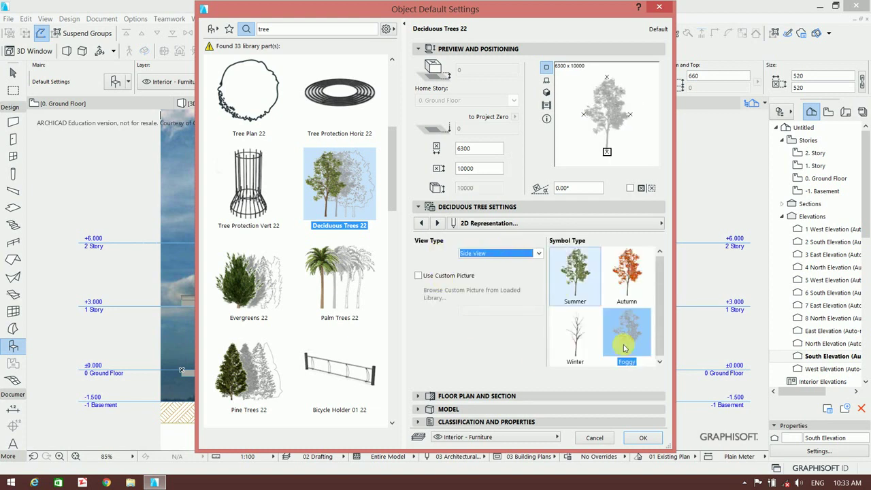
{"action": "left_click", "coordinate": [630, 437]}
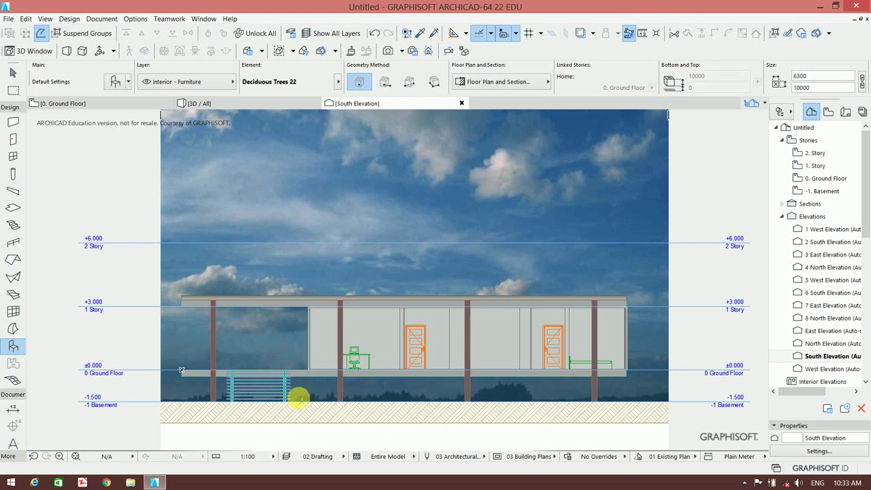
Place the Deciduous Trees 22 tree at the house's left end, then select it and right-click it
{"action": "left_click", "coordinate": [300, 400]}
{"action": "left_click", "coordinate": [12, 73]}
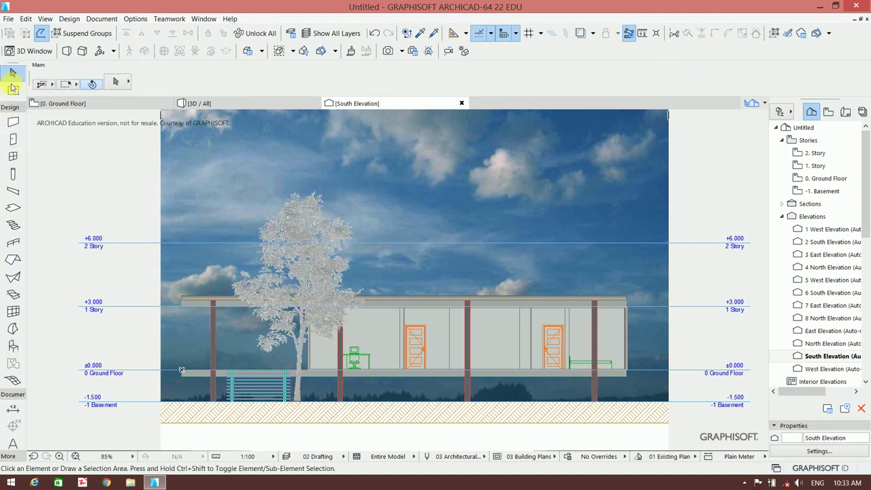
{"action": "scroll", "coordinate": [353, 355], "scroll_direction": "up", "scroll_amount": 5}
{"action": "scroll", "coordinate": [272, 362], "scroll_direction": "down", "scroll_amount": 3}
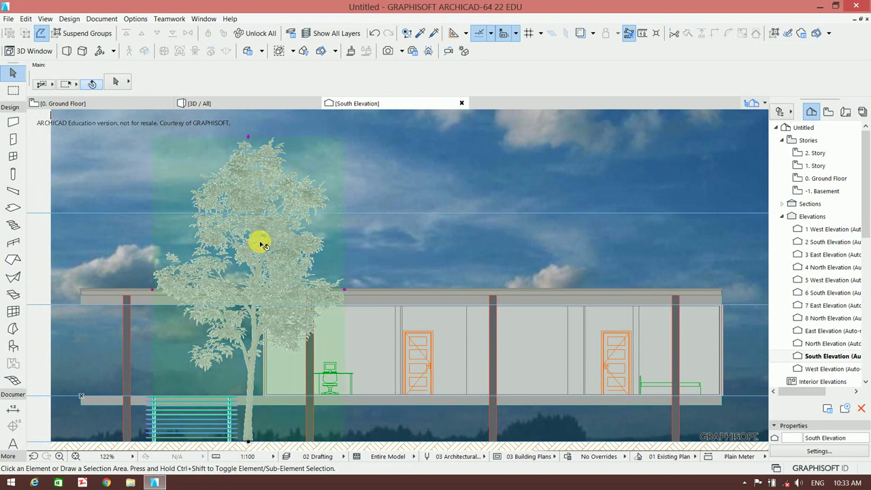
{"action": "left_click", "coordinate": [261, 245]}
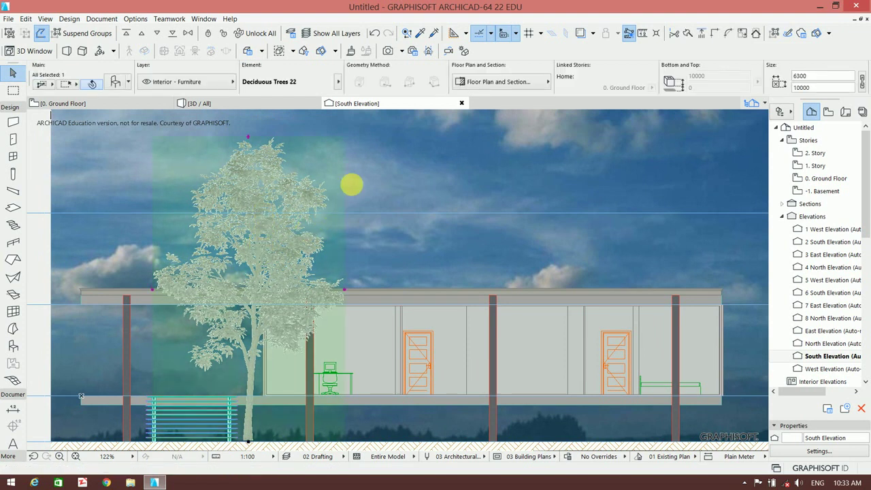
{"action": "right_click", "coordinate": [361, 168]}
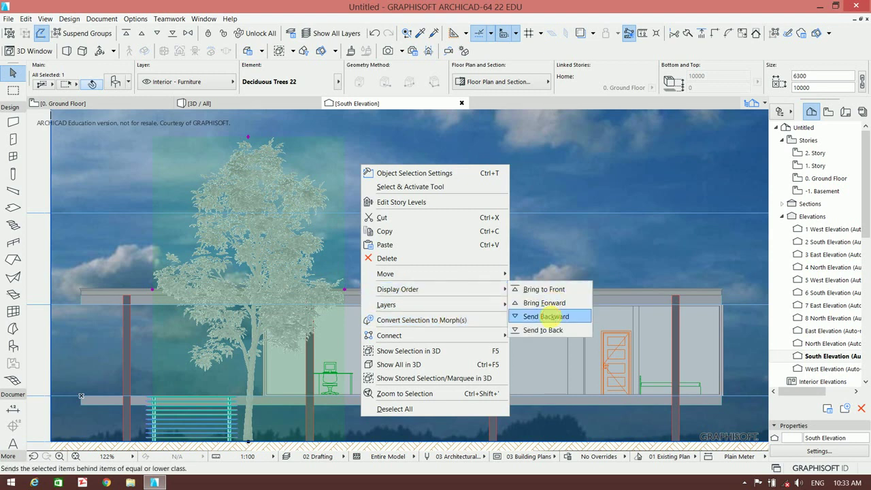
Send the tree backward twice via Display Order so the pavilion draws over it
{"action": "left_click", "coordinate": [551, 316]}
{"action": "scroll", "coordinate": [354, 208], "scroll_direction": "down", "scroll_amount": 2}
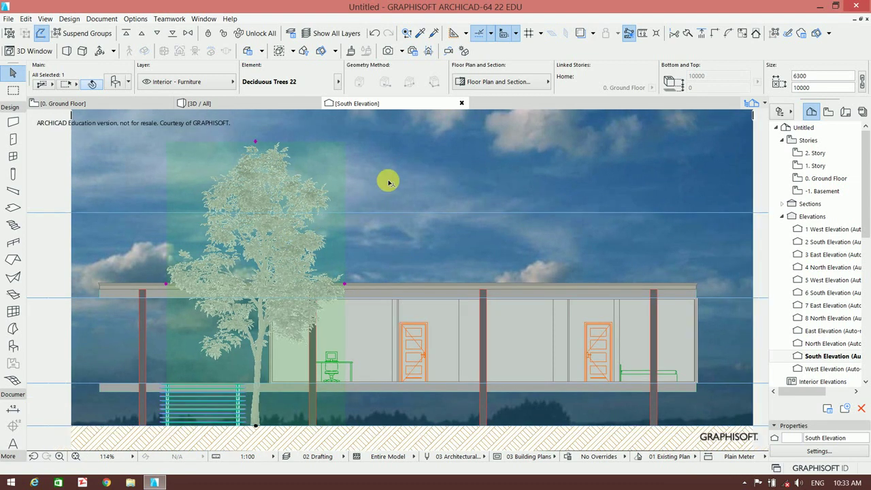
{"action": "right_click", "coordinate": [389, 180]}
{"action": "mouse_move", "coordinate": [414, 287]}
{"action": "mouse_move", "coordinate": [426, 302]}
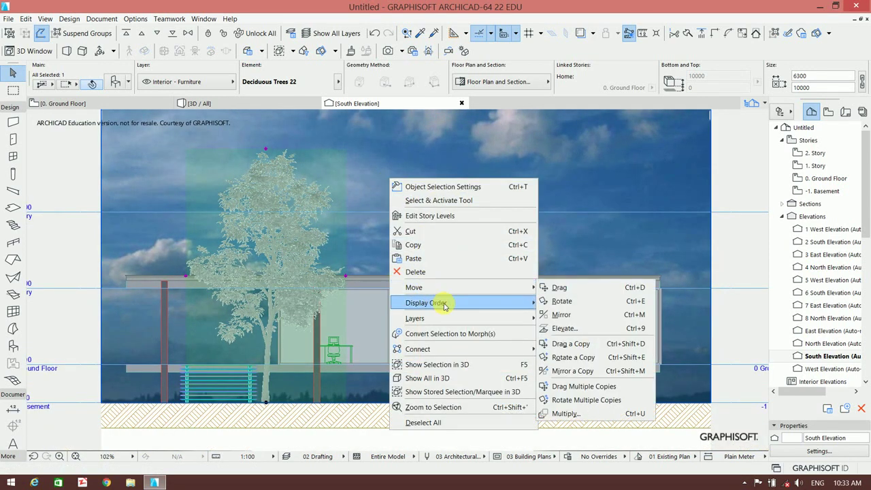
{"action": "left_click", "coordinate": [589, 331]}
{"action": "scroll", "coordinate": [482, 306], "scroll_direction": "up", "scroll_amount": 1}
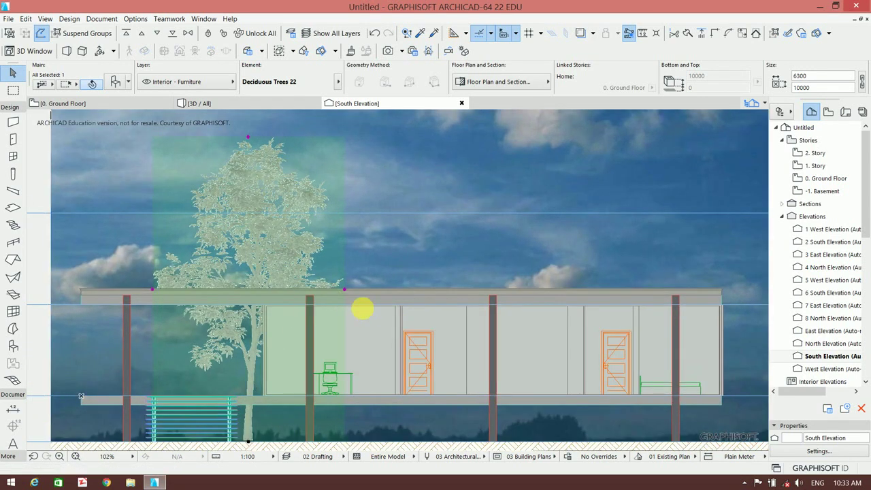
{"action": "scroll", "coordinate": [361, 306], "scroll_direction": "up", "scroll_amount": 1}
{"action": "scroll", "coordinate": [311, 287], "scroll_direction": "up", "scroll_amount": 1}
{"action": "scroll", "coordinate": [269, 292], "scroll_direction": "down", "scroll_amount": 2}
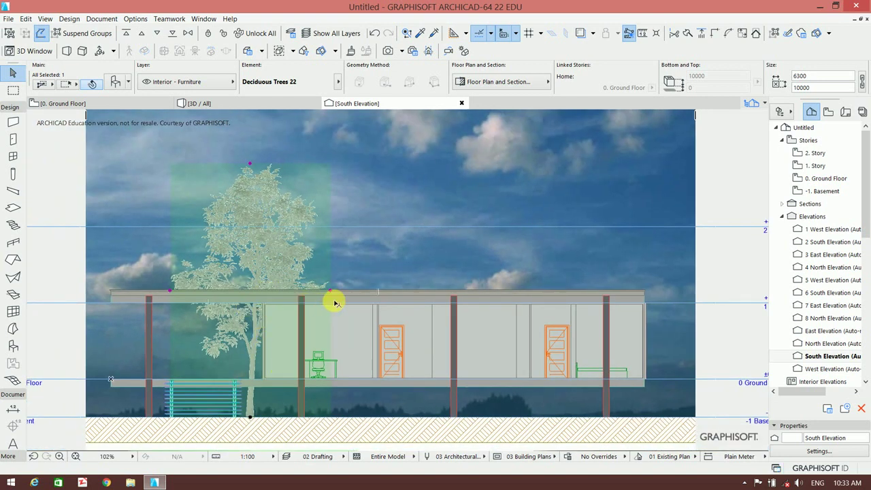
Copy the tree over the house's right part and change the copy to a Linden
{"action": "left_click", "coordinate": [274, 244]}
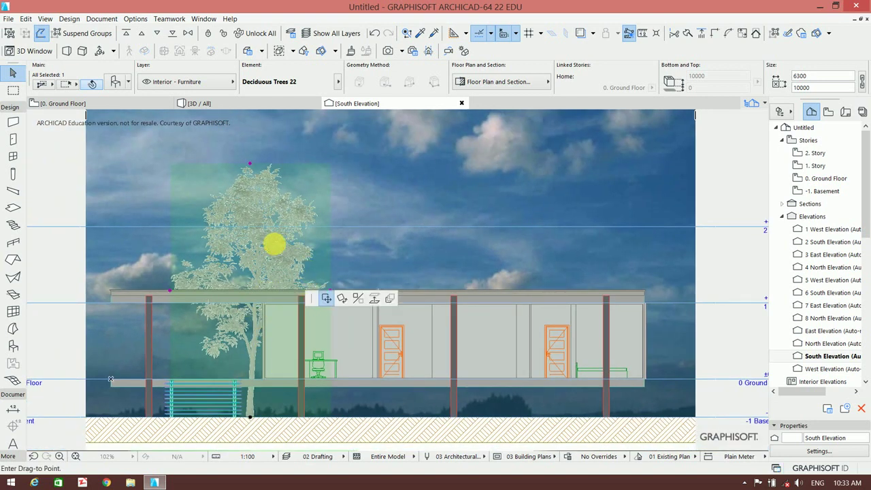
{"action": "left_click", "coordinate": [548, 243]}
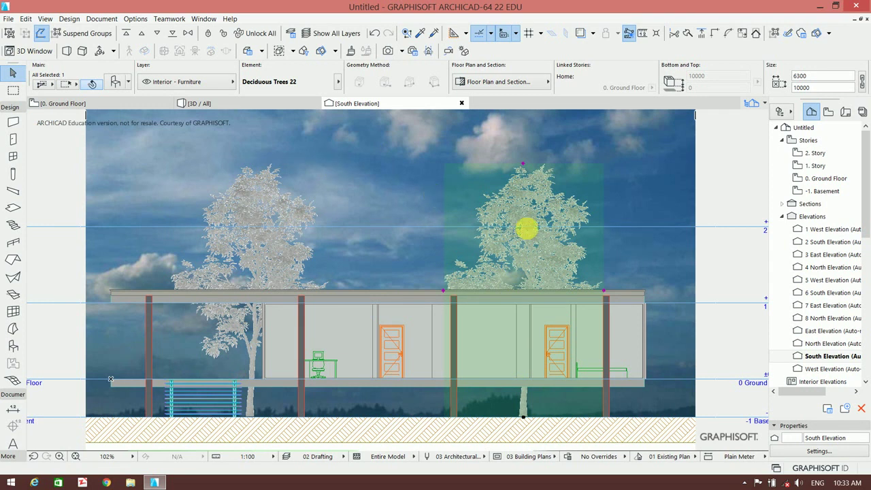
{"action": "left_click", "coordinate": [12, 345]}
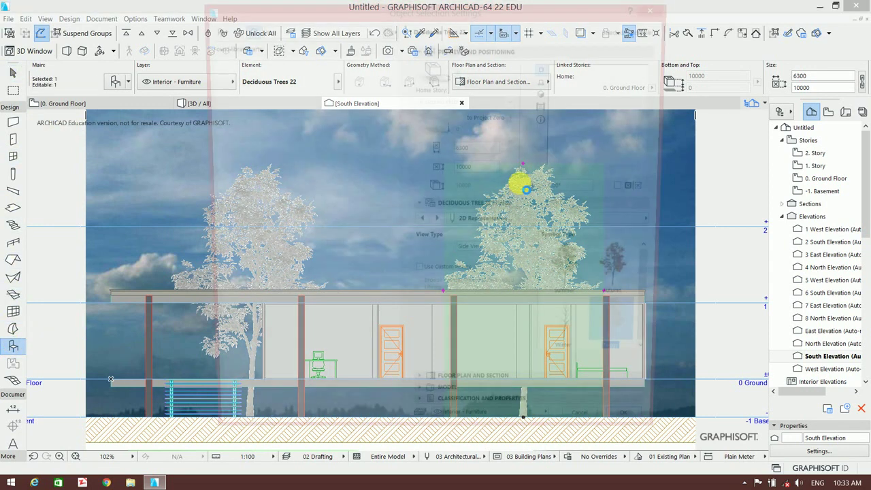
{"action": "double_click", "coordinate": [521, 179]}
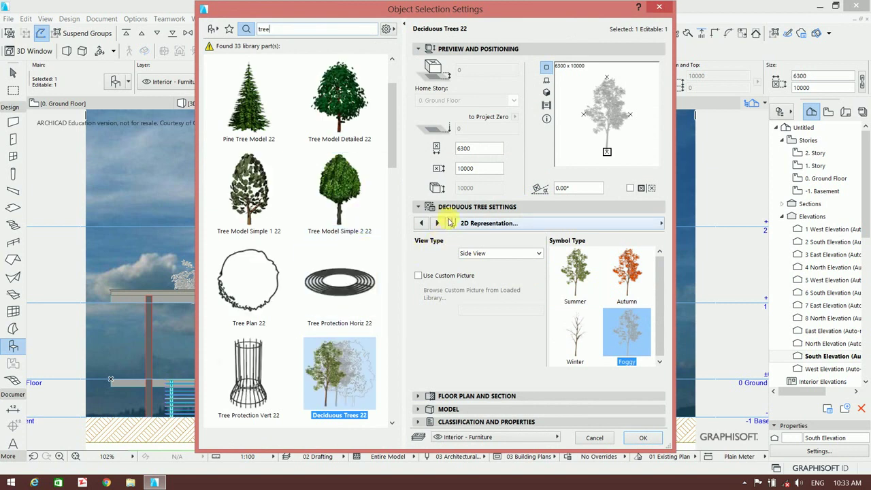
{"action": "left_click", "coordinate": [422, 225]}
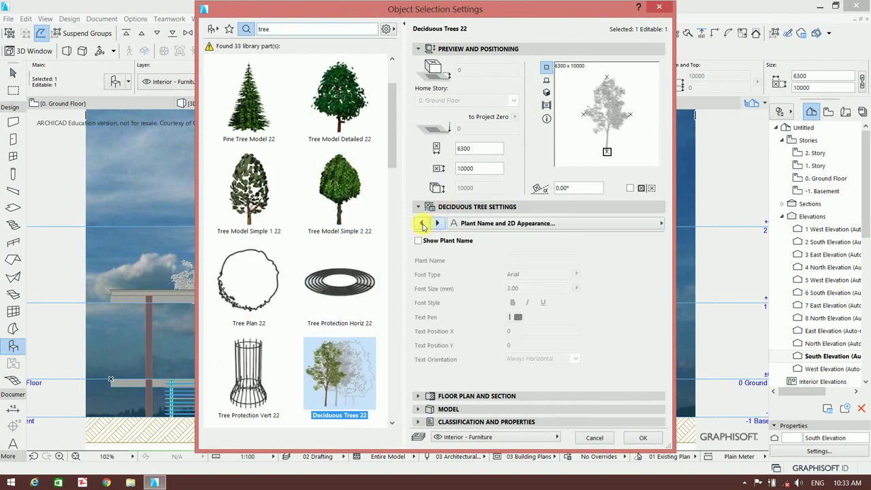
{"action": "left_click", "coordinate": [422, 224]}
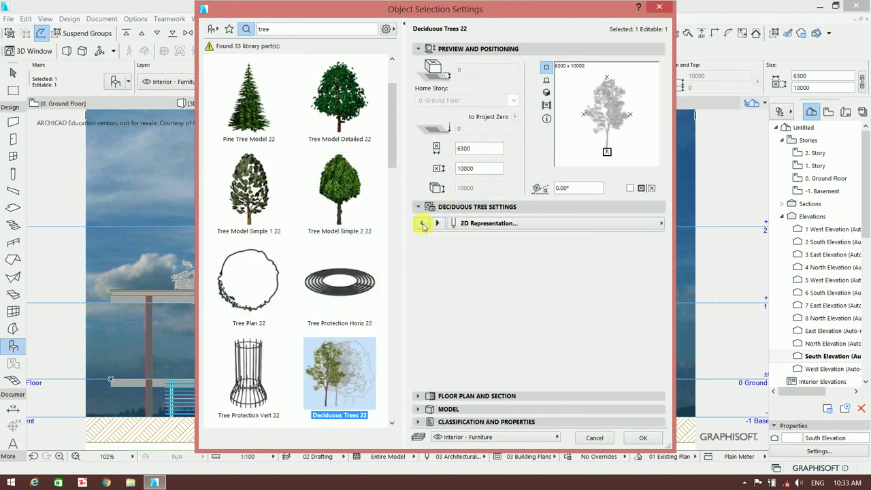
{"action": "left_click", "coordinate": [422, 225]}
{"action": "left_click", "coordinate": [442, 330]}
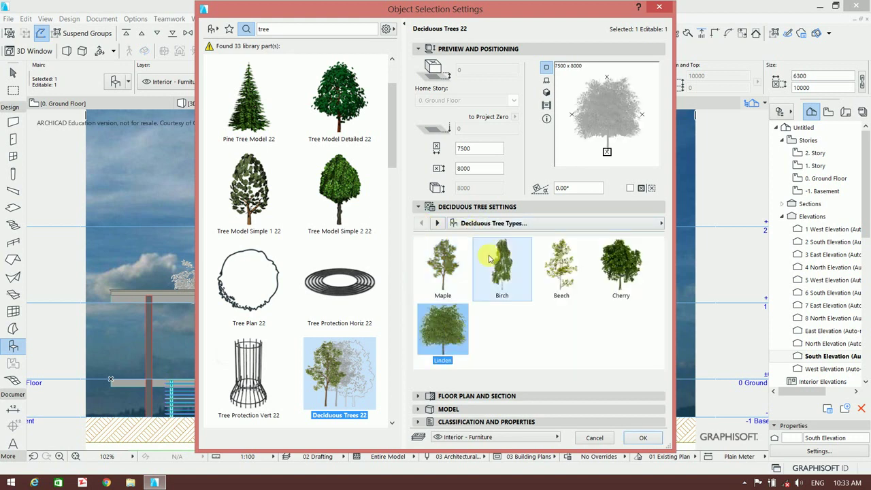
{"action": "left_click", "coordinate": [640, 439]}
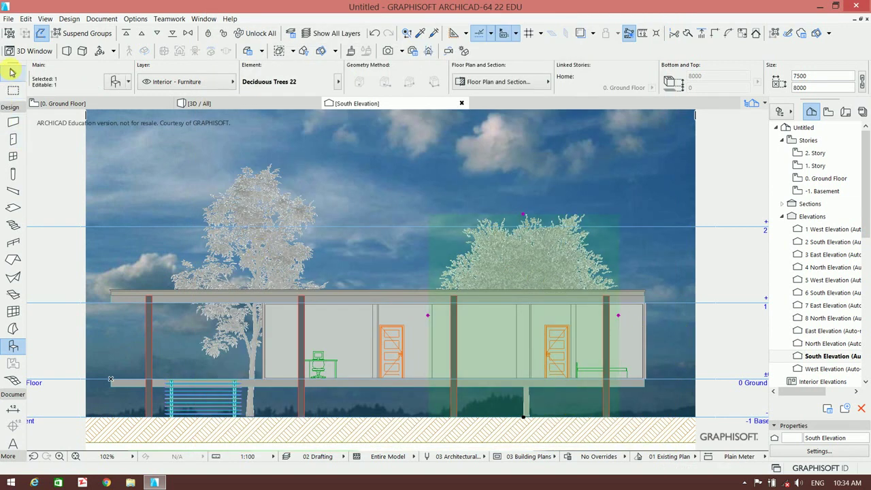
Widen the Linden's crown and stretch it to about 11375 mm tall, then deselect
{"action": "left_click", "coordinate": [12, 72]}
{"action": "left_click", "coordinate": [617, 315]}
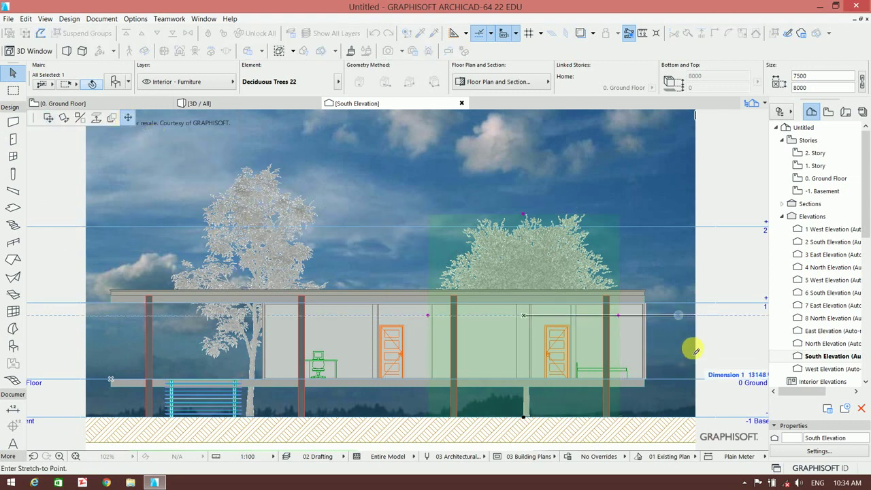
{"action": "key", "text": "Escape"}
{"action": "left_click", "coordinate": [580, 246]}
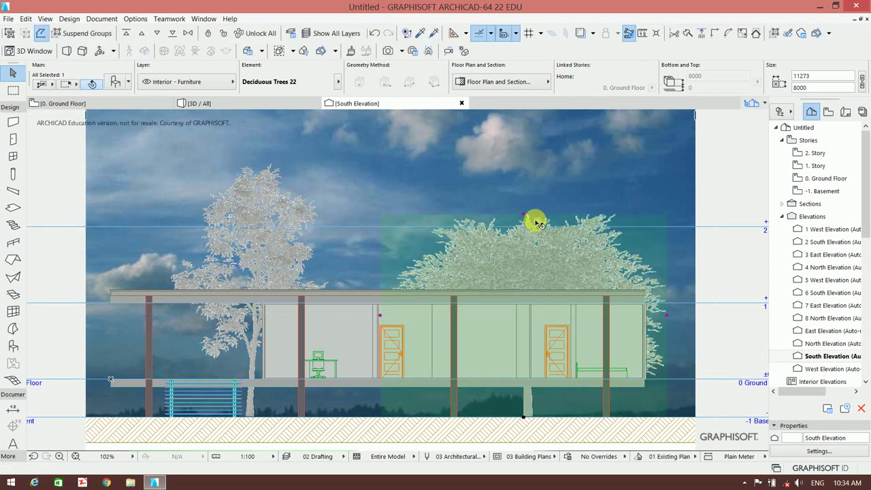
{"action": "left_click", "coordinate": [524, 216]}
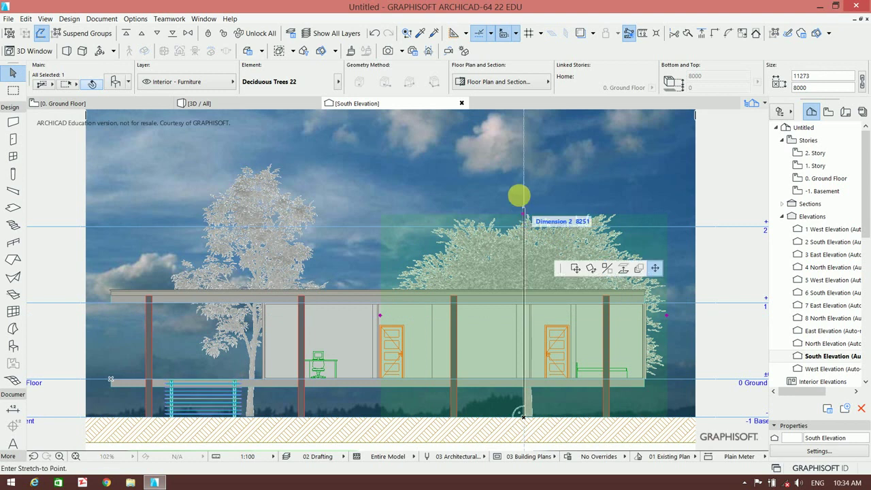
{"action": "left_click", "coordinate": [537, 130]}
{"action": "scroll", "coordinate": [449, 252], "scroll_direction": "down", "scroll_amount": 2}
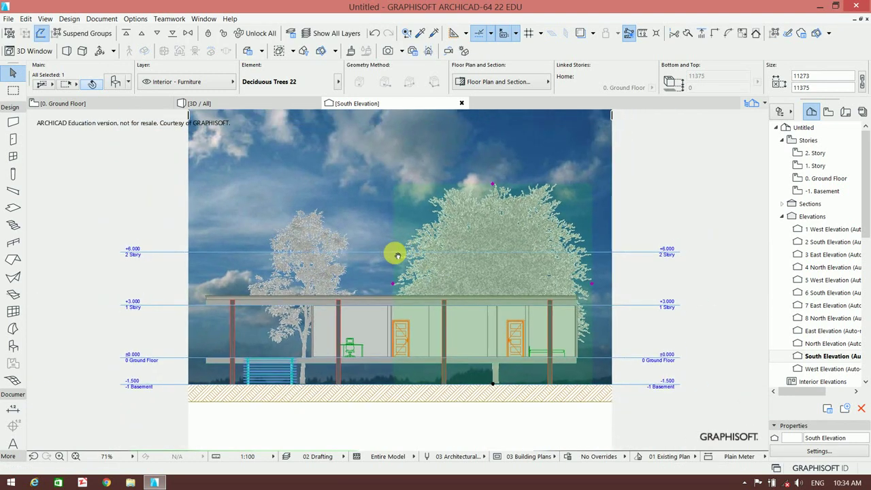
{"action": "left_click", "coordinate": [363, 183]}
{"action": "key", "text": "Escape"}
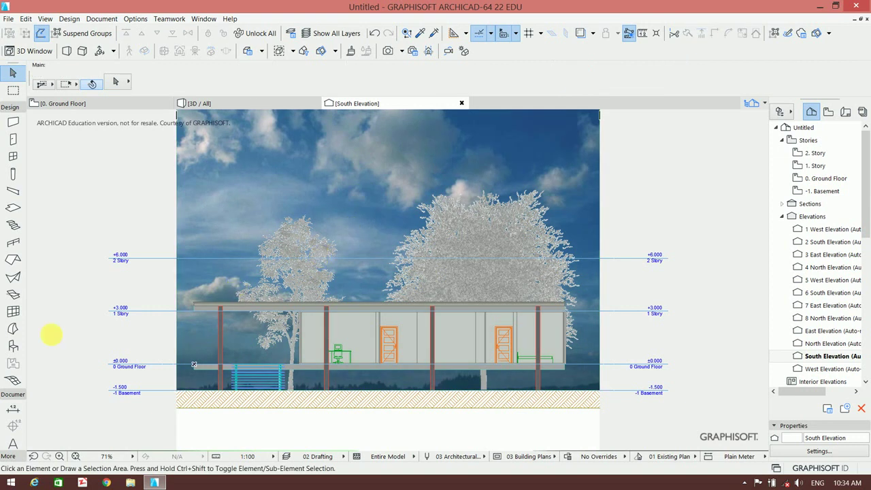
Search the object library for people and make Group Contour 03 22 the default object
{"action": "left_click", "coordinate": [9, 349]}
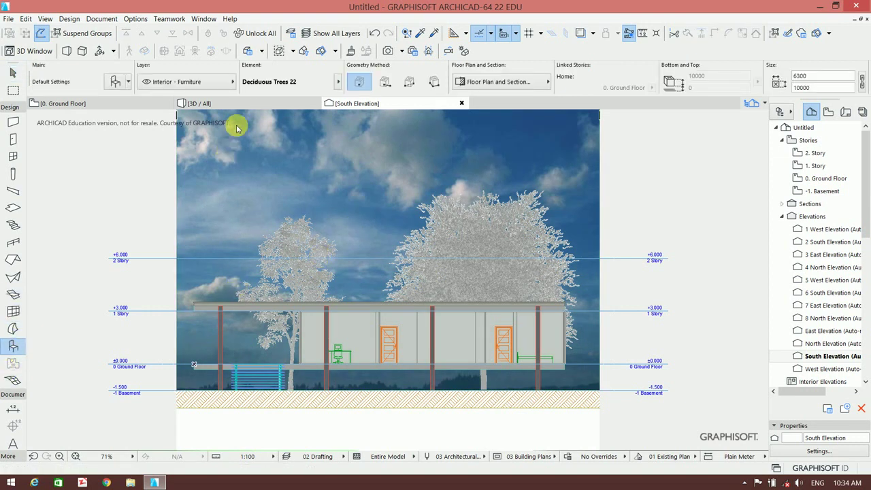
{"action": "key", "text": "ctrl+t"}
{"action": "type", "text": "tree"}
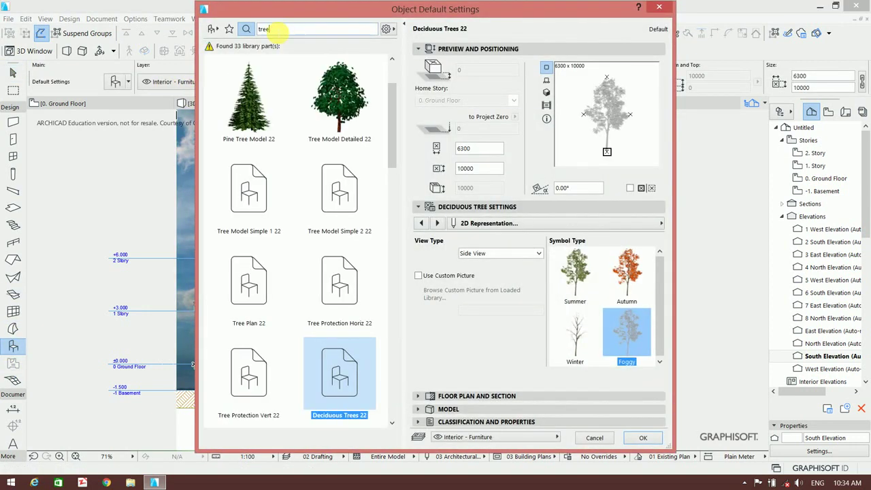
{"action": "left_click", "coordinate": [247, 29]}
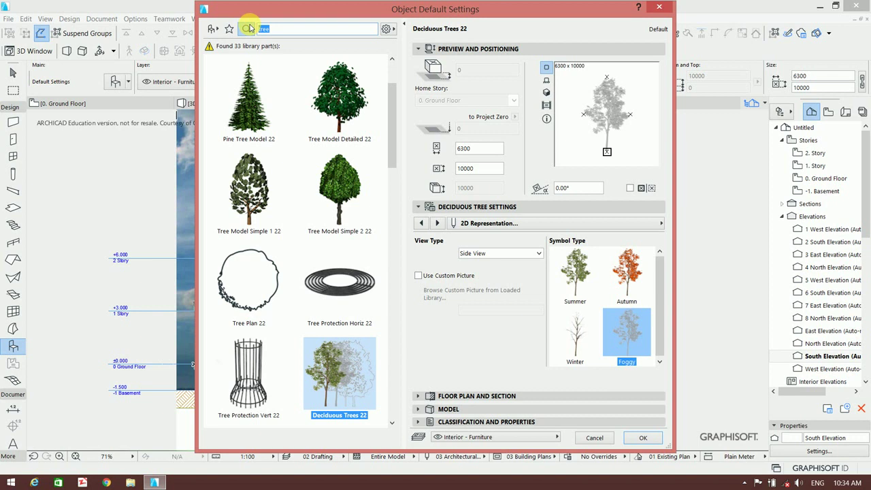
{"action": "type", "text": "pe"}
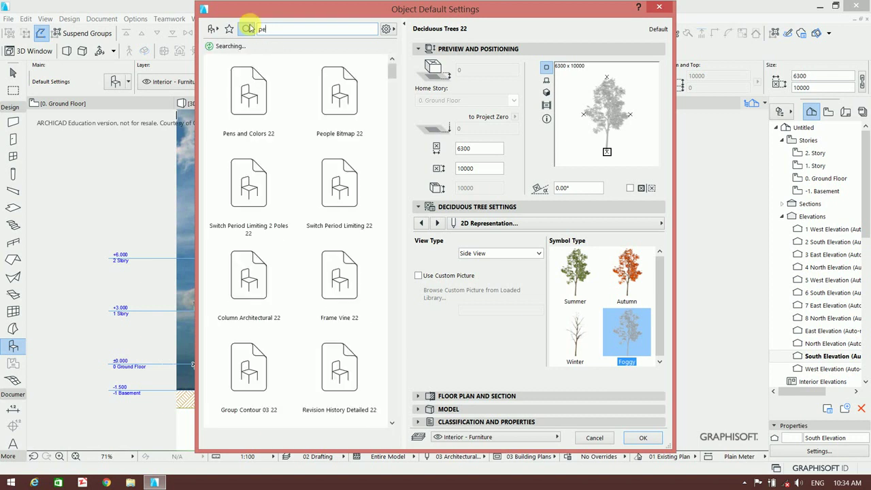
{"action": "type", "text": "opl"}
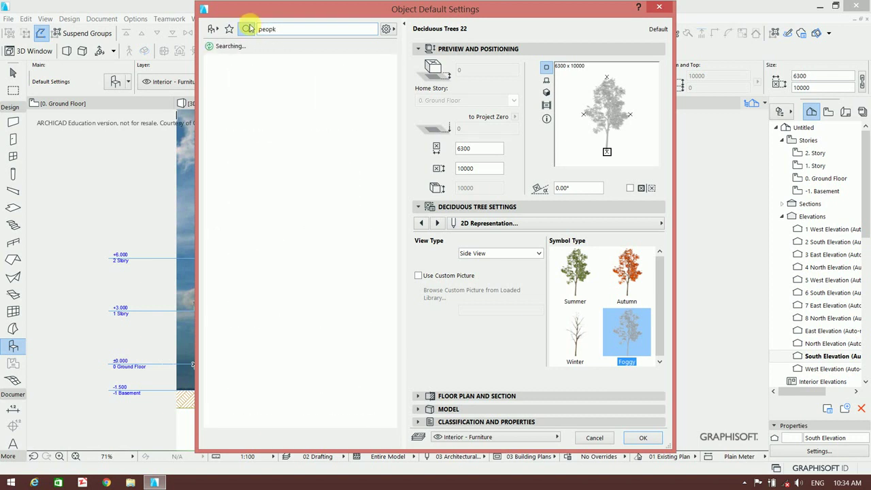
{"action": "type", "text": "lw"}
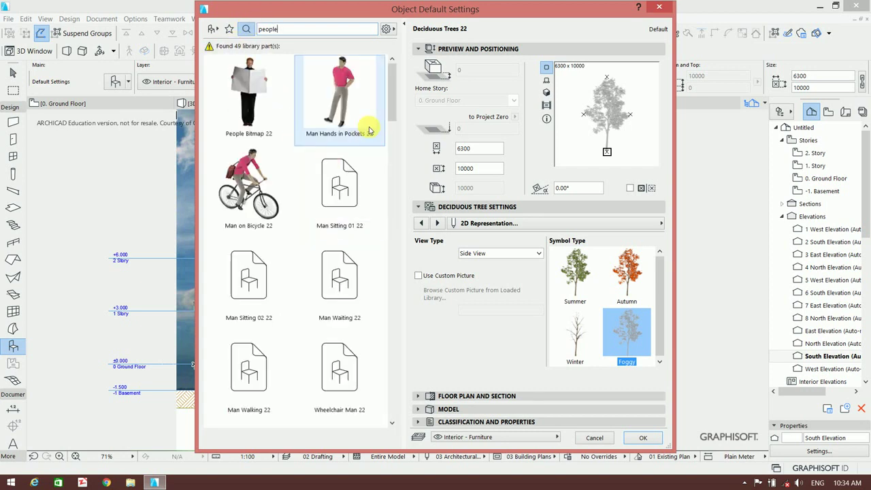
{"action": "scroll", "coordinate": [392, 125], "scroll_direction": "down", "scroll_amount": 1}
{"action": "scroll", "coordinate": [392, 150], "scroll_direction": "down", "scroll_amount": 3}
{"action": "scroll", "coordinate": [387, 179], "scroll_direction": "down", "scroll_amount": 1}
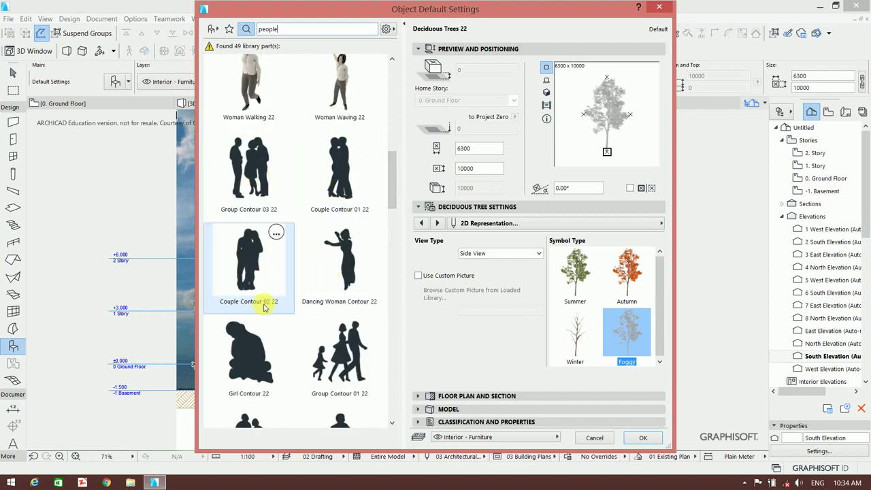
{"action": "left_click", "coordinate": [263, 174]}
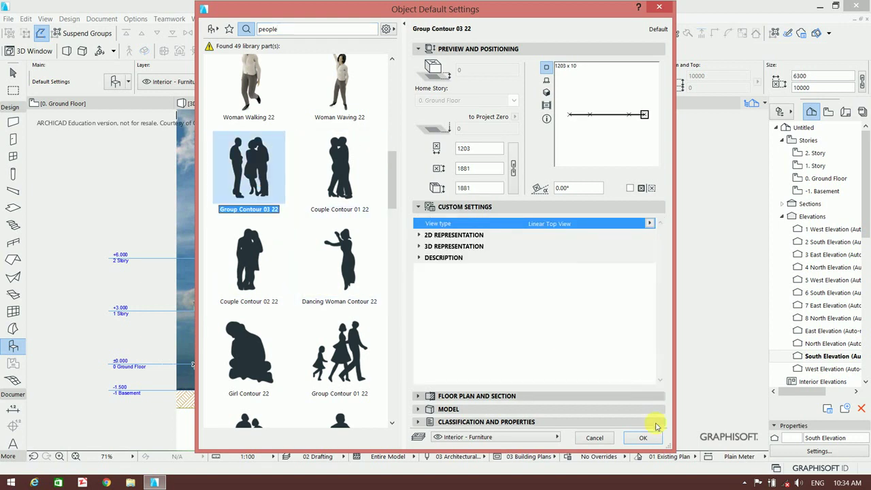
{"action": "left_click", "coordinate": [639, 438]}
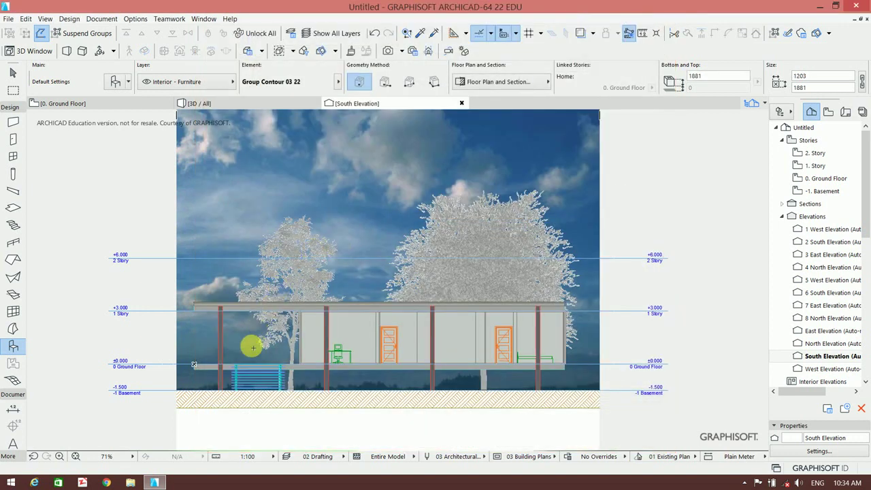
Place the people silhouette on the ground-floor slab left of the stairs and drag it slightly lower
{"action": "scroll", "coordinate": [204, 381], "scroll_direction": "up", "scroll_amount": 3}
{"action": "scroll", "coordinate": [187, 386], "scroll_direction": "up", "scroll_amount": 1}
{"action": "left_click", "coordinate": [191, 380]}
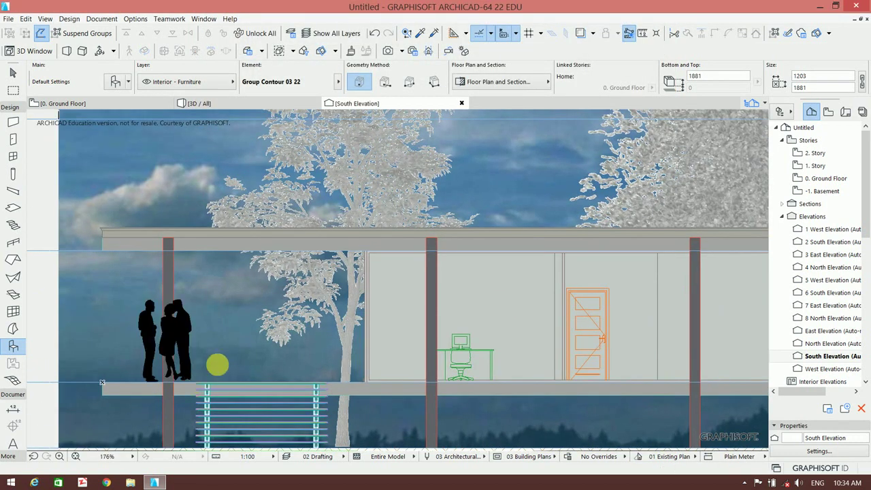
{"action": "scroll", "coordinate": [219, 360], "scroll_direction": "down", "scroll_amount": 1}
{"action": "left_click", "coordinate": [13, 73]}
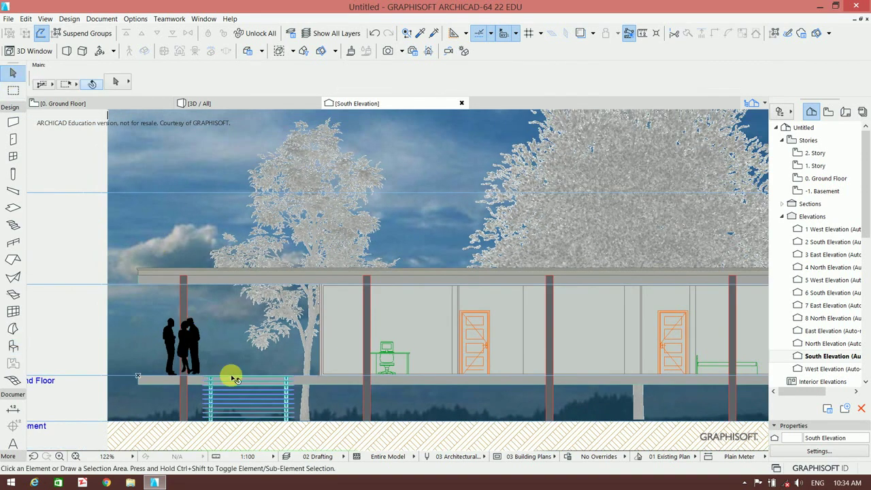
{"action": "scroll", "coordinate": [192, 372], "scroll_direction": "up", "scroll_amount": 2}
{"action": "scroll", "coordinate": [193, 373], "scroll_direction": "up", "scroll_amount": 2}
{"action": "left_click", "coordinate": [201, 311]}
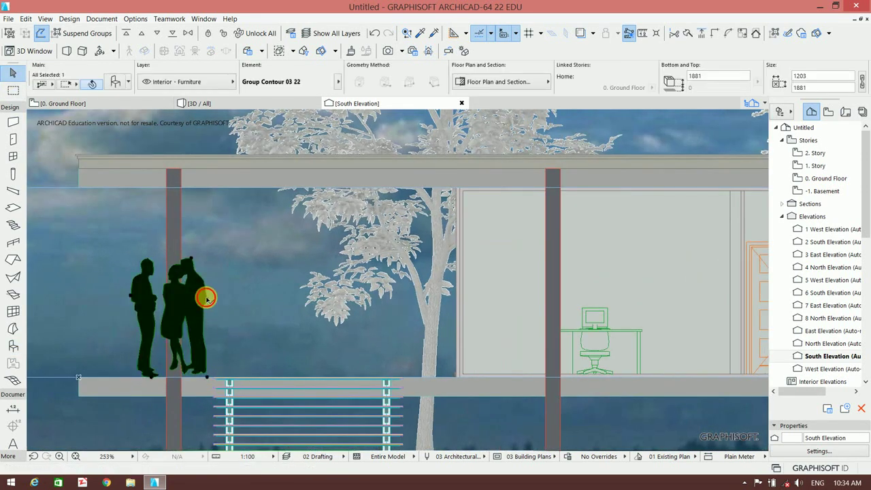
{"action": "left_click_drag", "start_coordinate": [207, 297], "coordinate": [167, 261]}
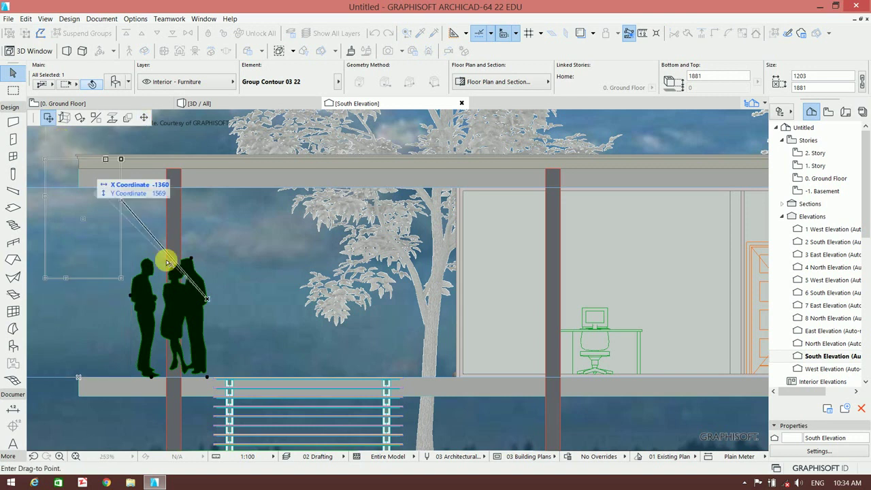
{"action": "left_click", "coordinate": [208, 310]}
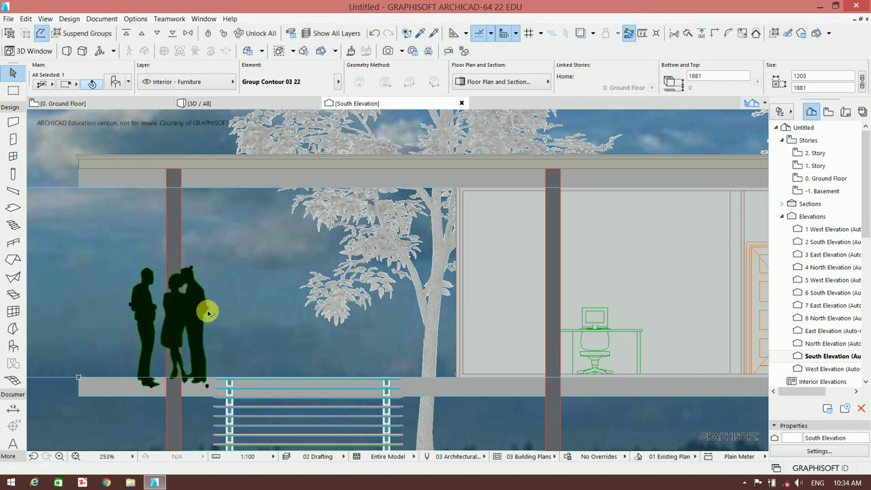
Send the people silhouette backward in display order so it sits behind the column
{"action": "scroll", "coordinate": [195, 381], "scroll_direction": "up", "scroll_amount": 2}
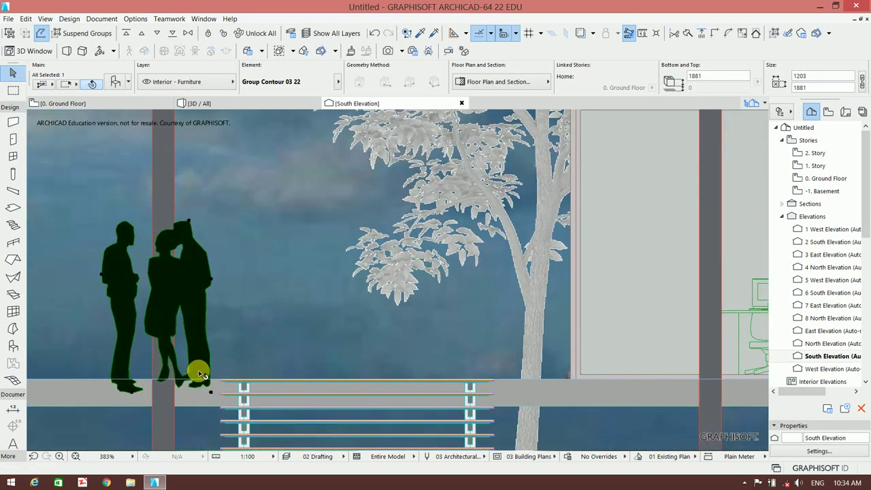
{"action": "scroll", "coordinate": [196, 394], "scroll_direction": "up", "scroll_amount": 3}
{"action": "scroll", "coordinate": [195, 395], "scroll_direction": "down", "scroll_amount": 4}
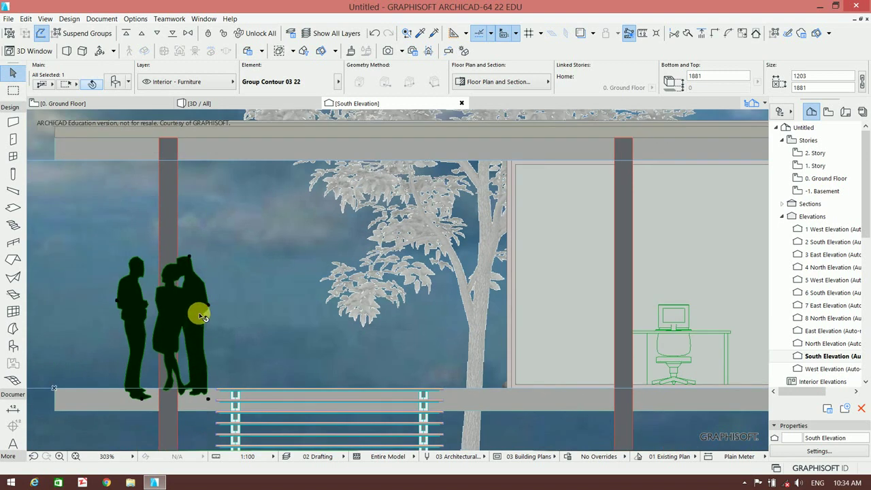
{"action": "right_click", "coordinate": [202, 315]}
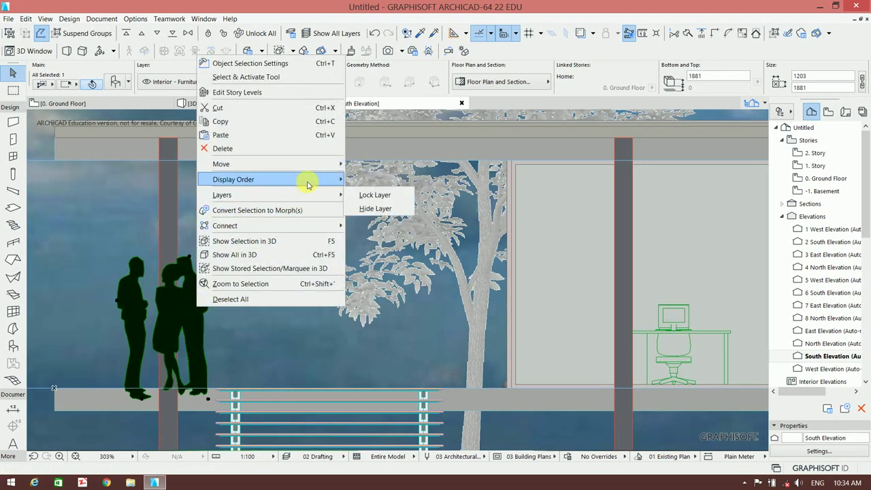
{"action": "mouse_move", "coordinate": [233, 179]}
{"action": "left_click", "coordinate": [381, 206]}
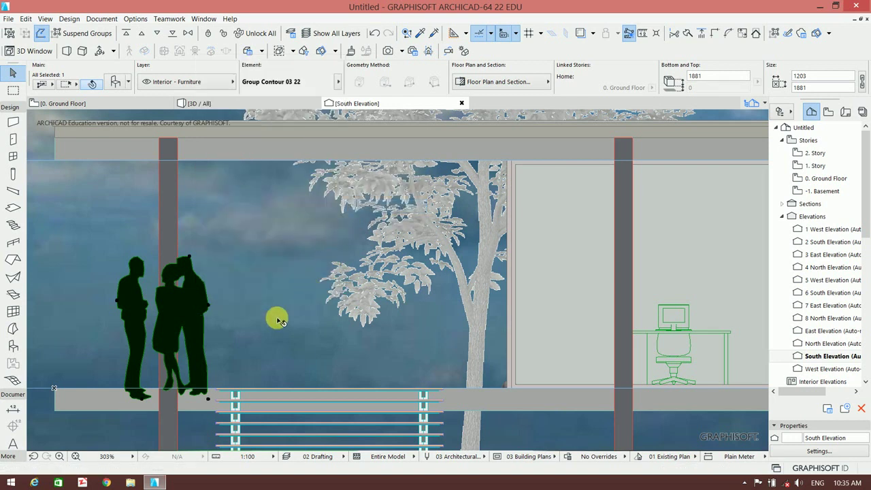
{"action": "right_click", "coordinate": [189, 291]}
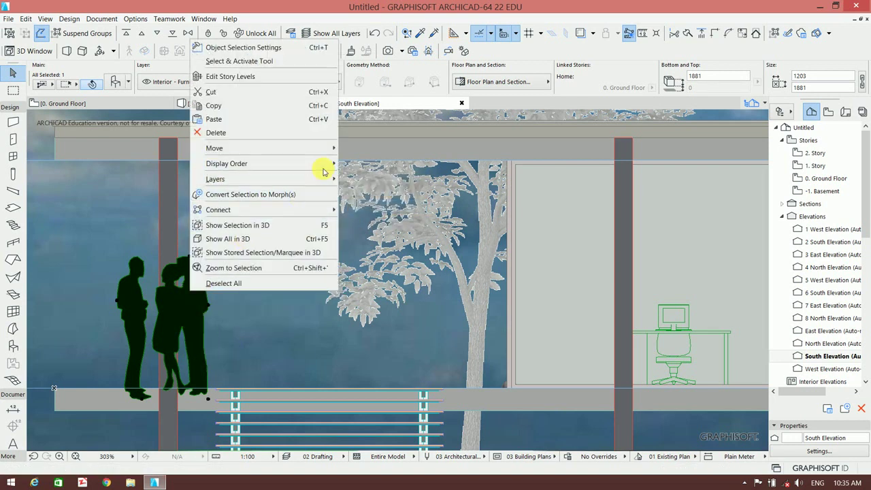
{"action": "mouse_move", "coordinate": [227, 163]}
{"action": "left_click", "coordinate": [362, 193]}
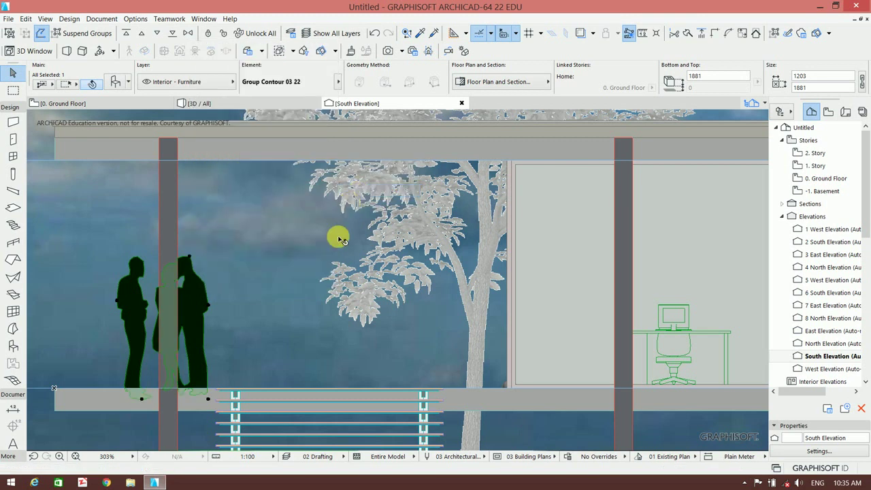
Deselect the silhouette, zoom out, and return to the Object tool
{"action": "scroll", "coordinate": [214, 311], "scroll_direction": "down", "scroll_amount": 2}
{"action": "left_click", "coordinate": [110, 266]}
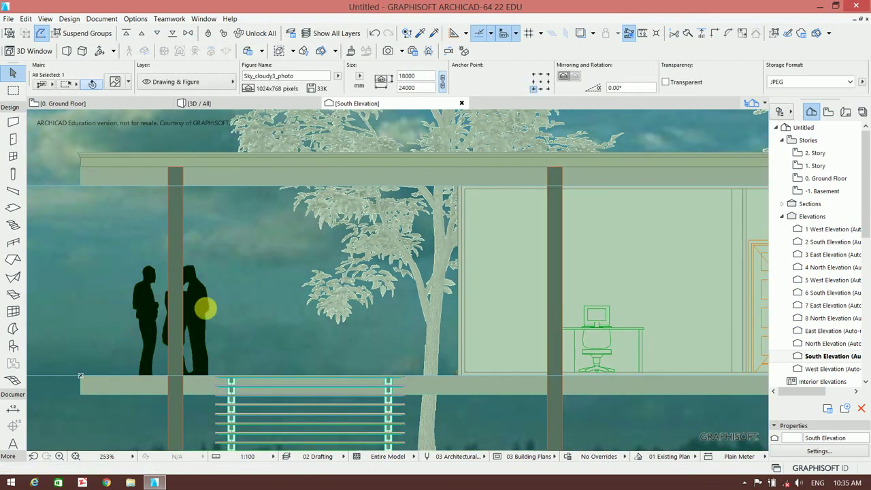
{"action": "scroll", "coordinate": [202, 354], "scroll_direction": "down", "scroll_amount": 1}
{"action": "scroll", "coordinate": [204, 340], "scroll_direction": "down", "scroll_amount": 1}
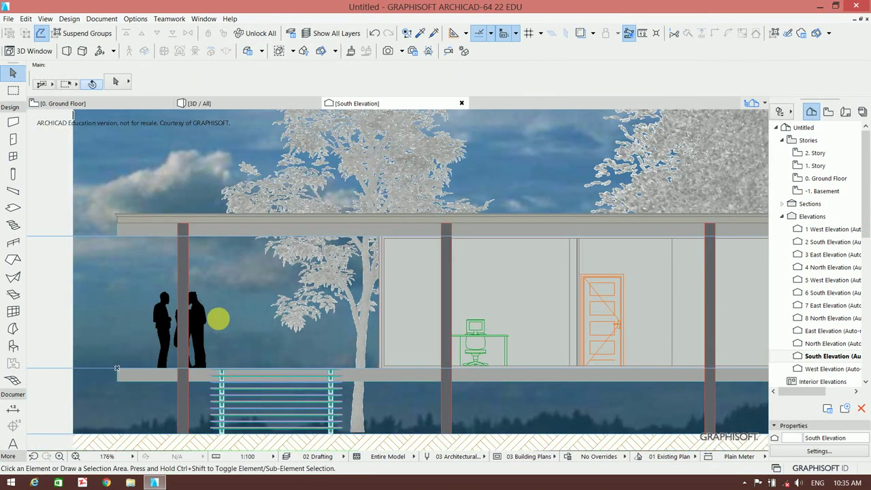
{"action": "scroll", "coordinate": [194, 313], "scroll_direction": "down", "scroll_amount": 2}
{"action": "scroll", "coordinate": [173, 278], "scroll_direction": "down", "scroll_amount": 1}
{"action": "scroll", "coordinate": [136, 190], "scroll_direction": "down", "scroll_amount": 1}
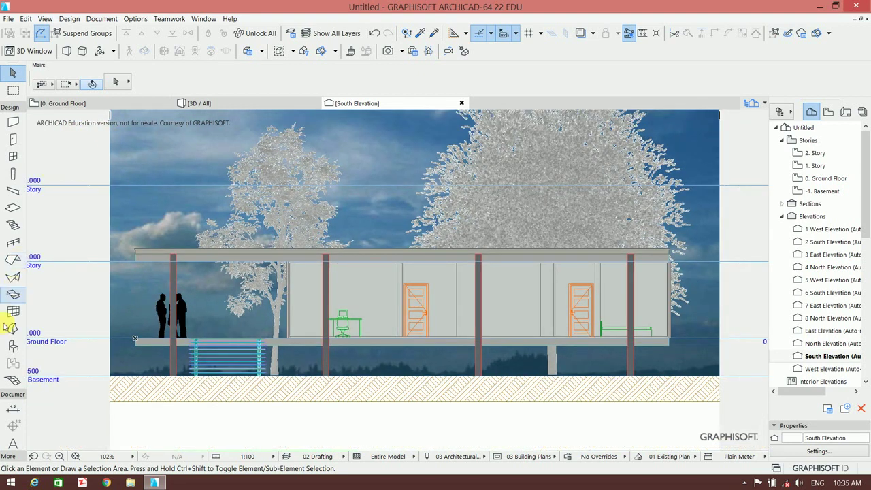
{"action": "left_click", "coordinate": [13, 344]}
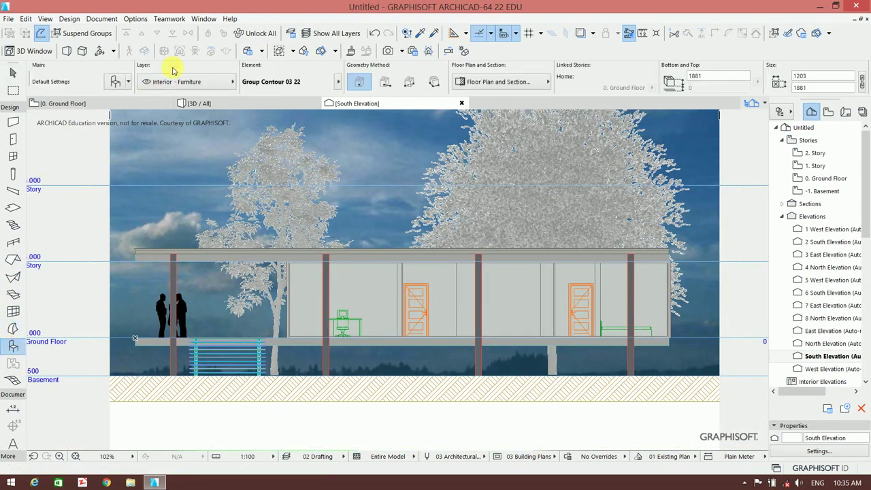
Search the object library for 'bicycle' and choose Man on Bicycle Contour 01 22
{"action": "key", "text": "ctrl+t"}
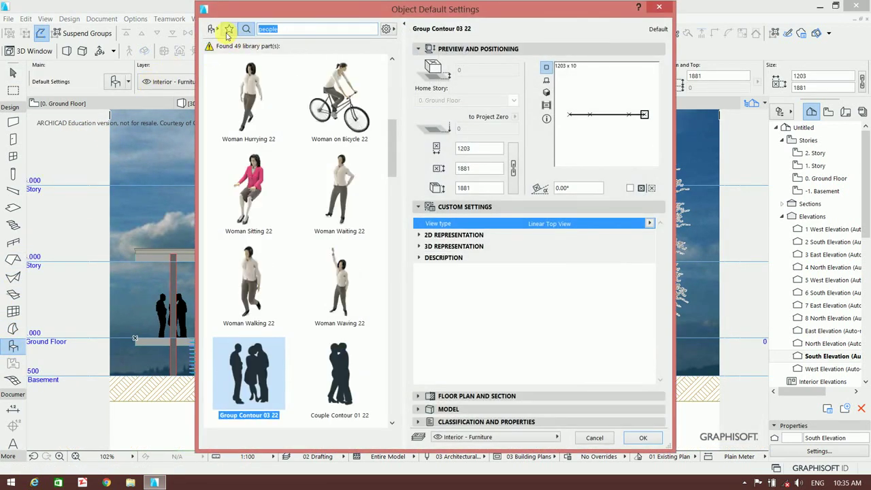
{"action": "type", "text": "b"}
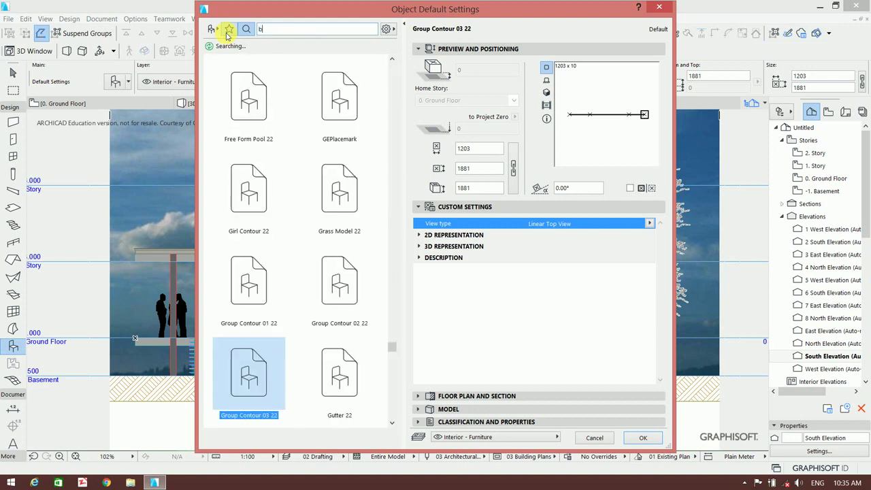
{"action": "type", "text": "ic"}
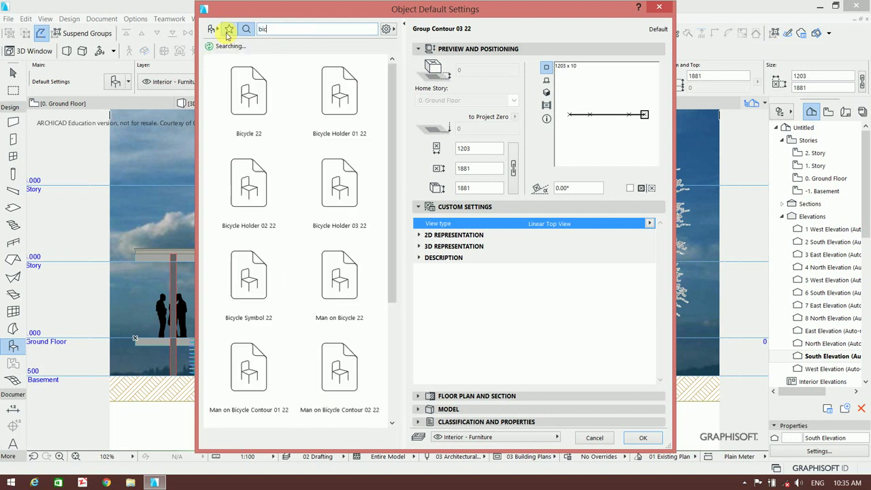
{"action": "type", "text": "yc"}
{"action": "type", "text": "le"}
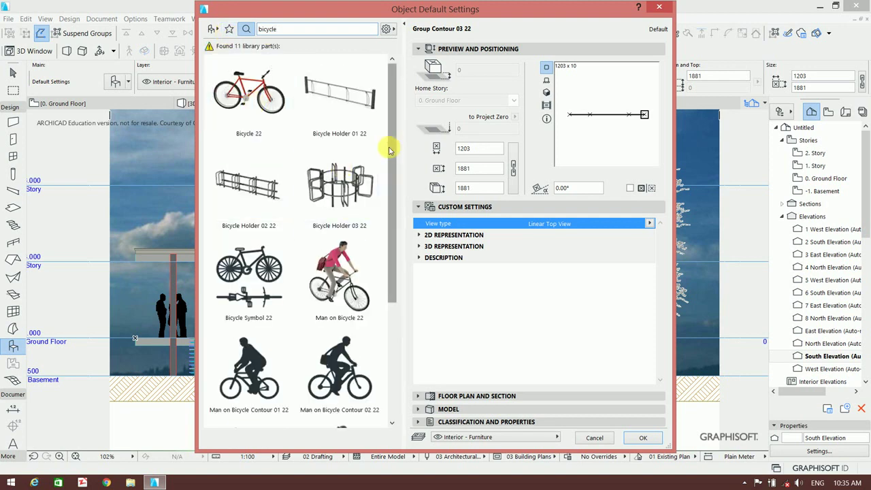
{"action": "left_click_drag", "start_coordinate": [390, 150], "coordinate": [390, 221]}
{"action": "left_click", "coordinate": [248, 265]}
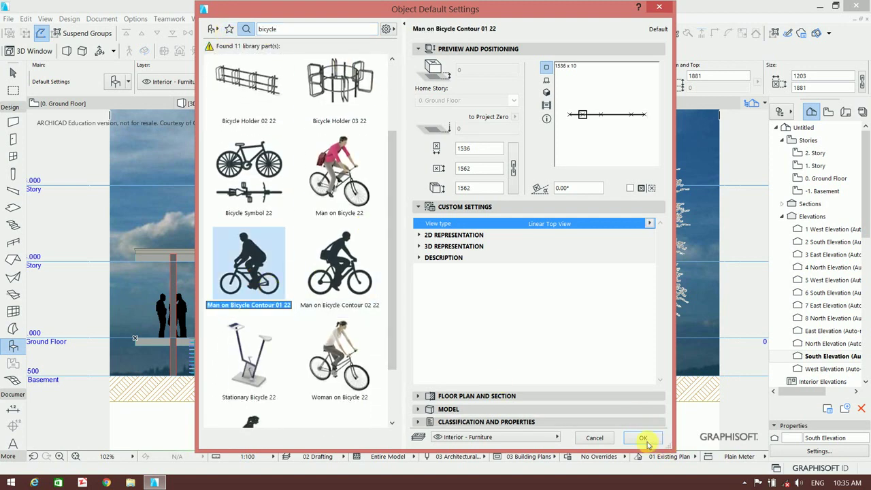
{"action": "left_click", "coordinate": [644, 439]}
Place the cyclist silhouette on the ground line below the building, then return to the 3D view
{"action": "left_click", "coordinate": [446, 374]}
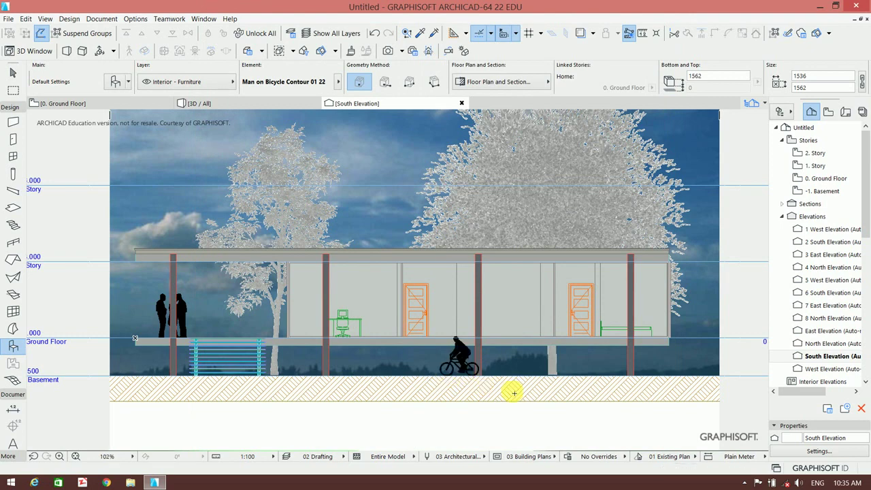
{"action": "scroll", "coordinate": [486, 366], "scroll_direction": "up", "scroll_amount": 1}
{"action": "scroll", "coordinate": [480, 361], "scroll_direction": "down", "scroll_amount": 3}
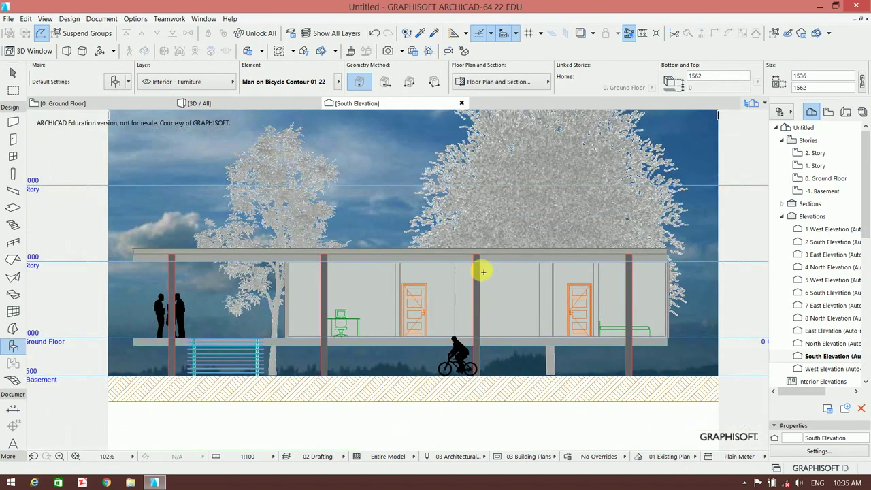
{"action": "scroll", "coordinate": [476, 268], "scroll_direction": "down", "scroll_amount": 2}
{"action": "scroll", "coordinate": [443, 374], "scroll_direction": "up", "scroll_amount": 5}
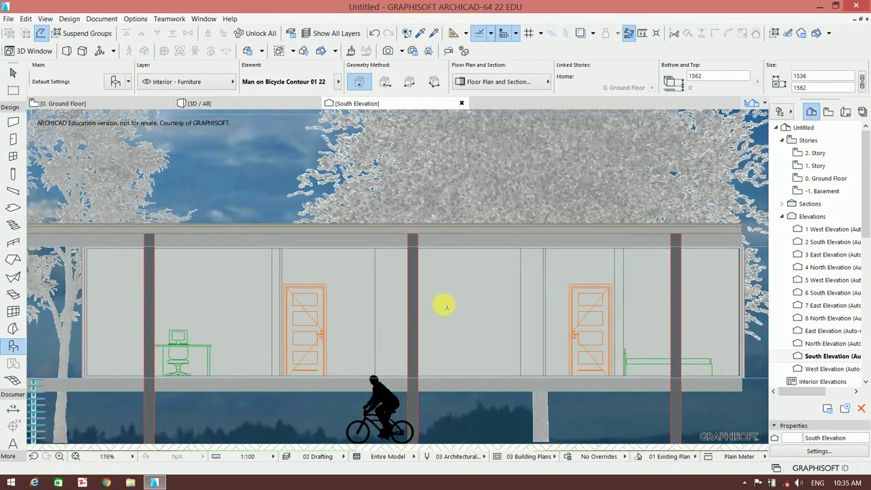
{"action": "scroll", "coordinate": [443, 305], "scroll_direction": "down", "scroll_amount": 4}
{"action": "scroll", "coordinate": [442, 287], "scroll_direction": "up", "scroll_amount": 1}
{"action": "scroll", "coordinate": [481, 306], "scroll_direction": "down", "scroll_amount": 2}
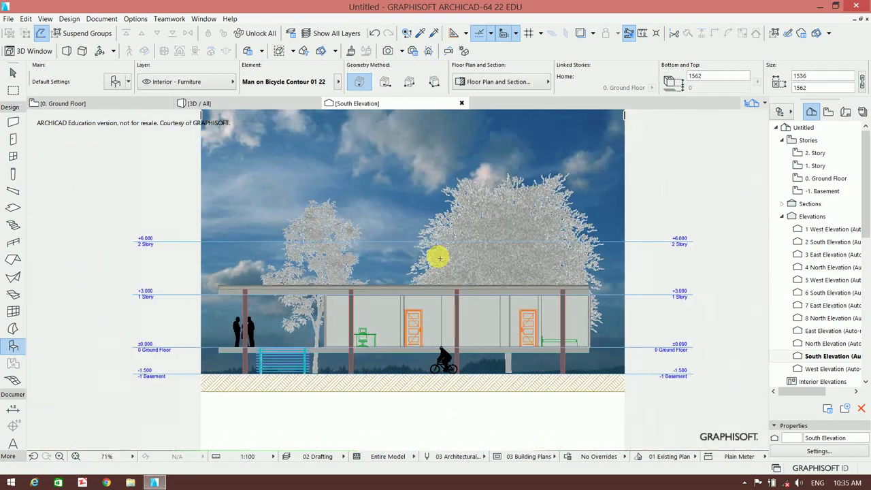
{"action": "scroll", "coordinate": [429, 303], "scroll_direction": "up", "scroll_amount": 3}
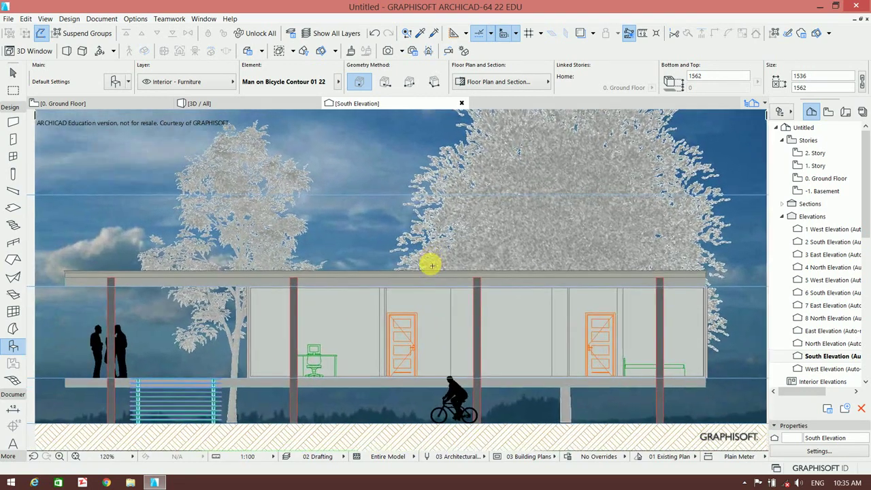
{"action": "scroll", "coordinate": [429, 261], "scroll_direction": "down", "scroll_amount": 2}
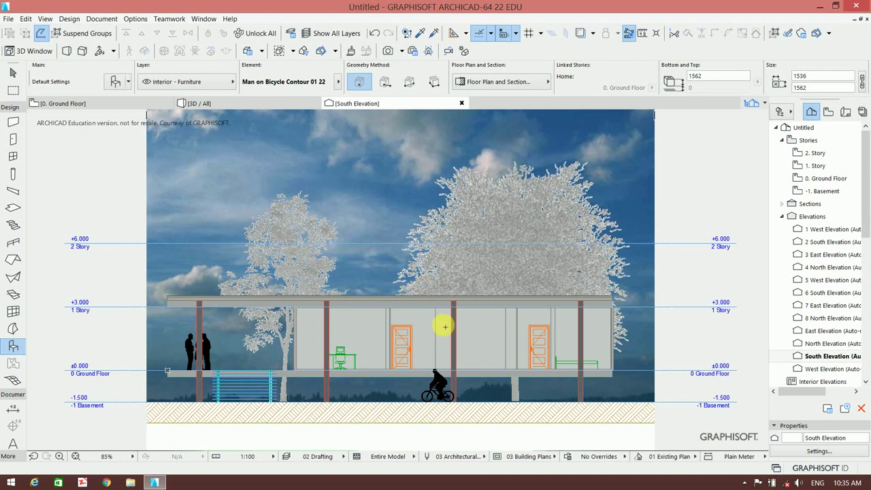
{"action": "left_click", "coordinate": [227, 103]}
Orbit to the house's other side and render a 300 x 225 white-model image into Picture1
{"action": "mouse_move", "coordinate": [413, 304]}
{"action": "middle_mouse_down", "text": "shift"}
{"action": "mouse_move", "coordinate": [557, 256]}
{"action": "mouse_move", "coordinate": [509, 326]}
{"action": "mouse_move", "coordinate": [521, 322]}
{"action": "mouse_move", "coordinate": [520, 361]}
{"action": "middle_mouse_up", "text": "shift"}
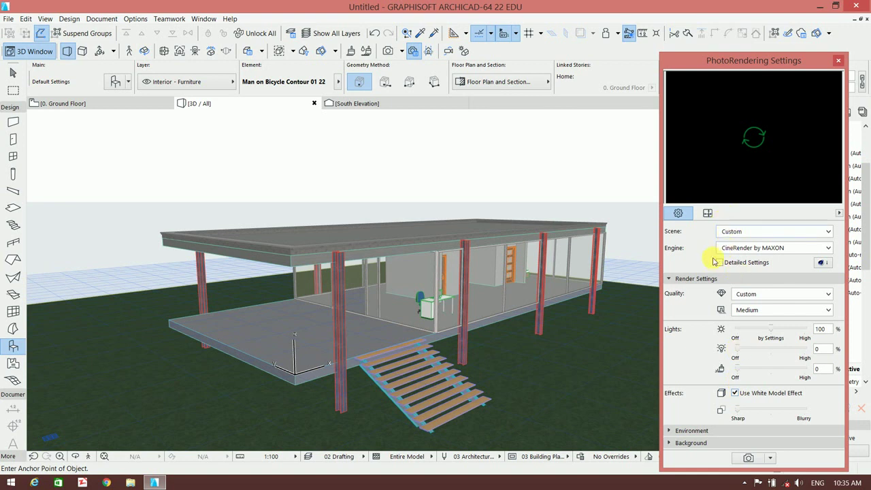
{"action": "left_click", "coordinate": [707, 214]}
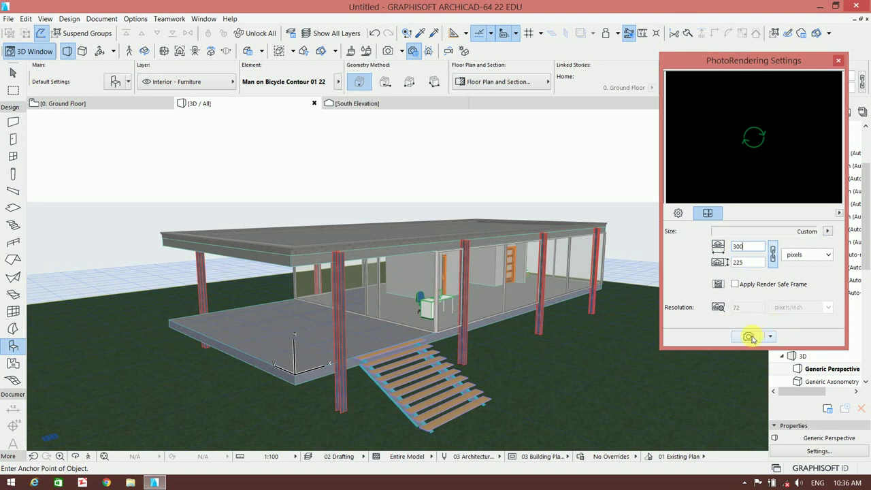
{"action": "left_click", "coordinate": [749, 337]}
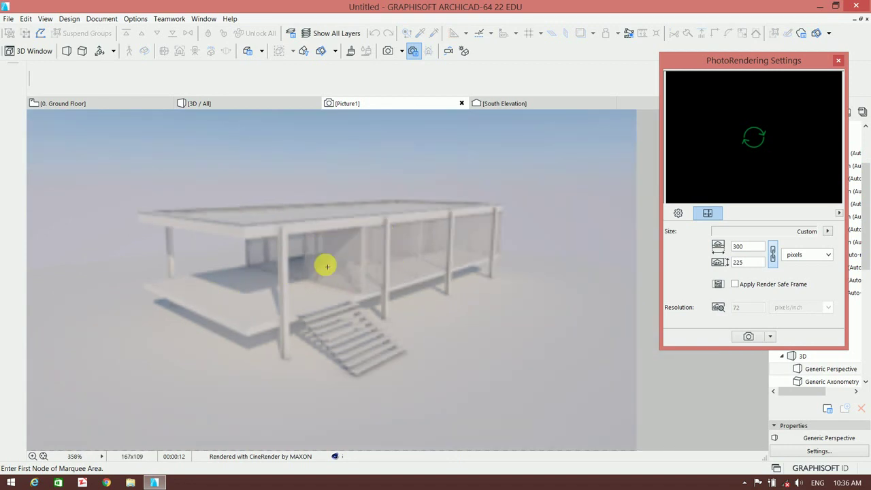
{"action": "left_click", "coordinate": [284, 102]}
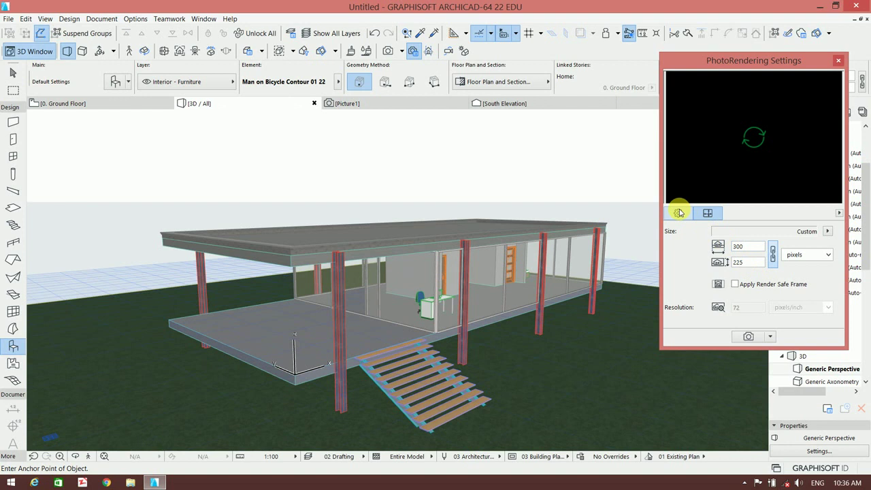
Re-render the pavilion in full colour with green grass and wooden stairs as Picture2
{"action": "left_click", "coordinate": [679, 213]}
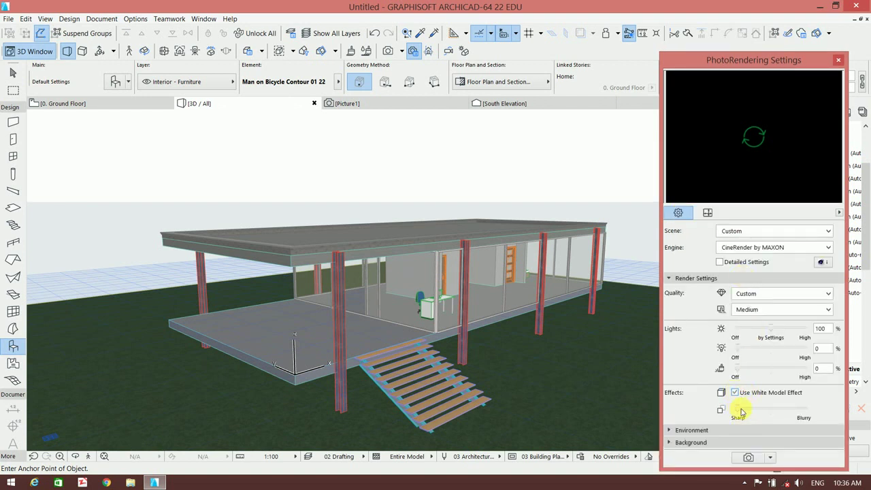
{"action": "left_click", "coordinate": [747, 457]}
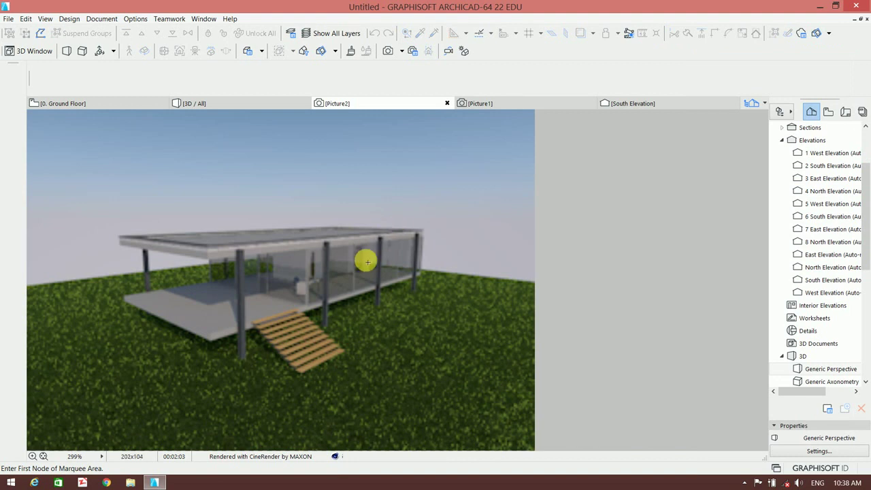
{"action": "scroll", "coordinate": [360, 262], "scroll_direction": "up", "scroll_amount": 1}
{"action": "scroll", "coordinate": [378, 266], "scroll_direction": "up", "scroll_amount": 1}
{"action": "scroll", "coordinate": [402, 255], "scroll_direction": "down", "scroll_amount": 1}
{"action": "scroll", "coordinate": [384, 249], "scroll_direction": "down", "scroll_amount": 1}
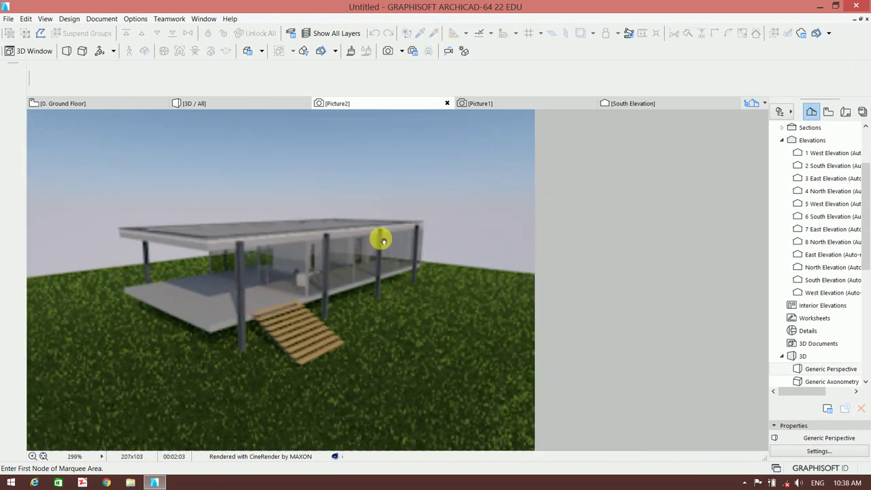
{"action": "scroll", "coordinate": [340, 262], "scroll_direction": "up", "scroll_amount": 2}
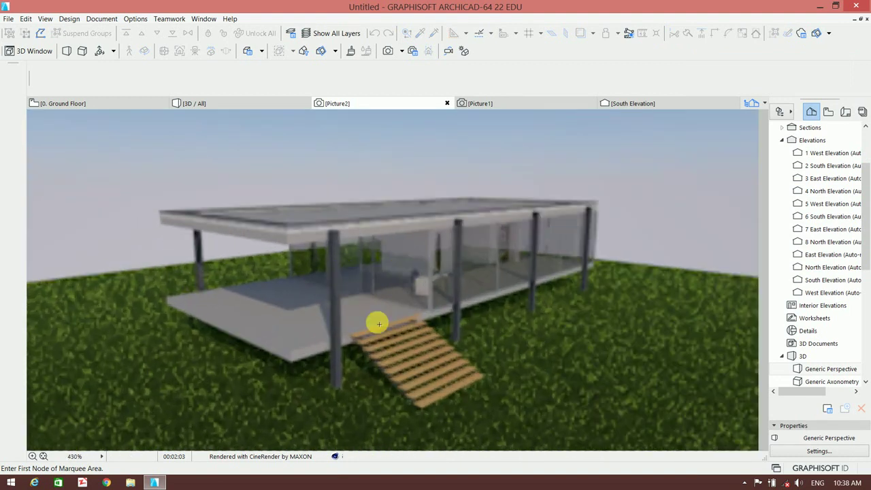
{"action": "scroll", "coordinate": [363, 317], "scroll_direction": "down", "scroll_amount": 1}
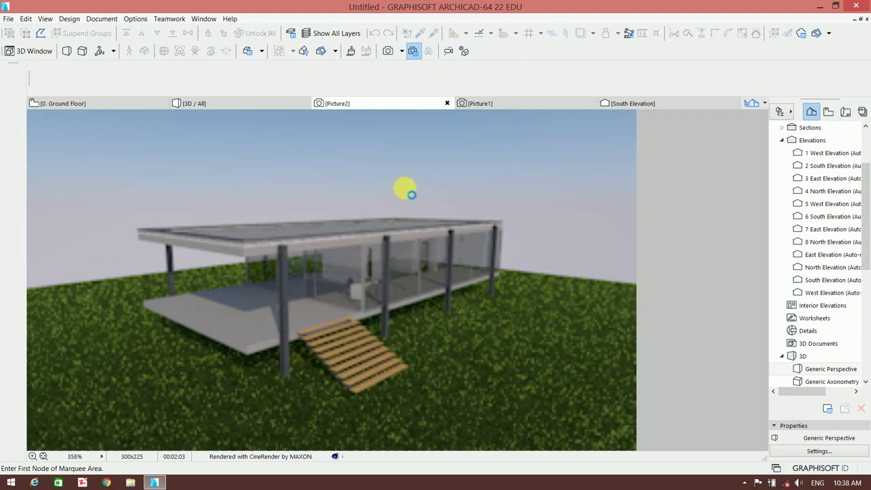
{"action": "left_click", "coordinate": [640, 200]}
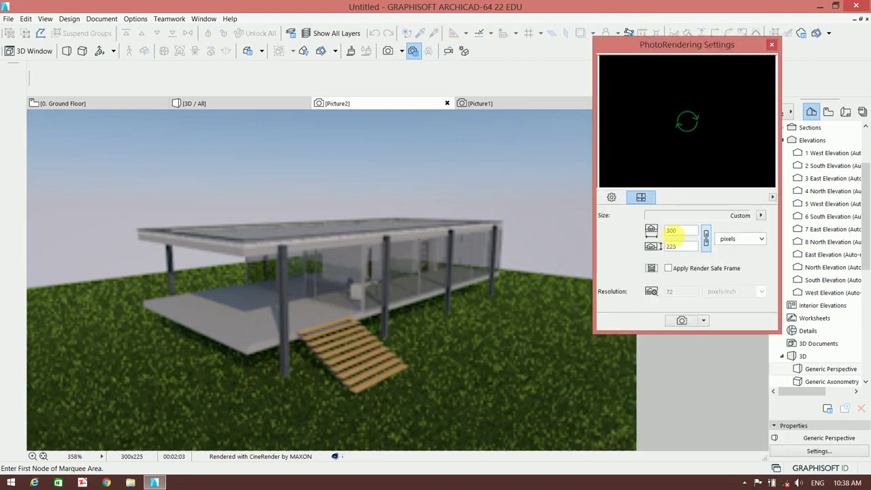
{"action": "left_click", "coordinate": [762, 215]}
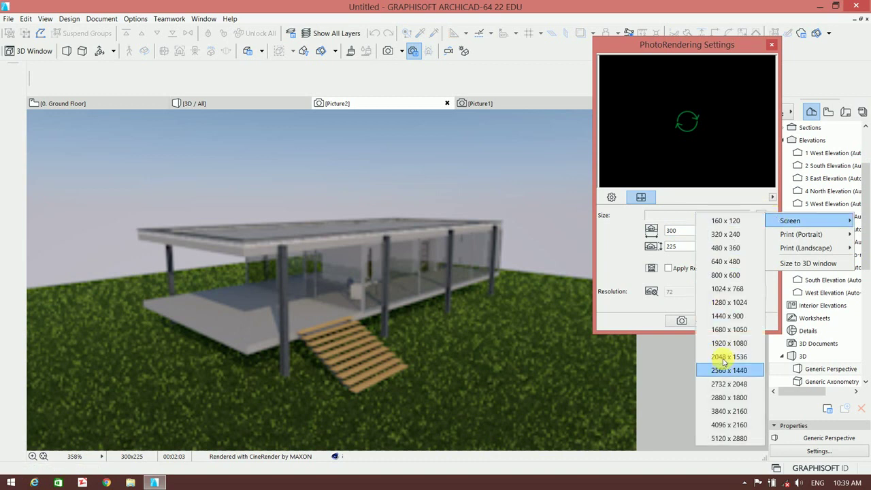
{"action": "mouse_move", "coordinate": [807, 220]}
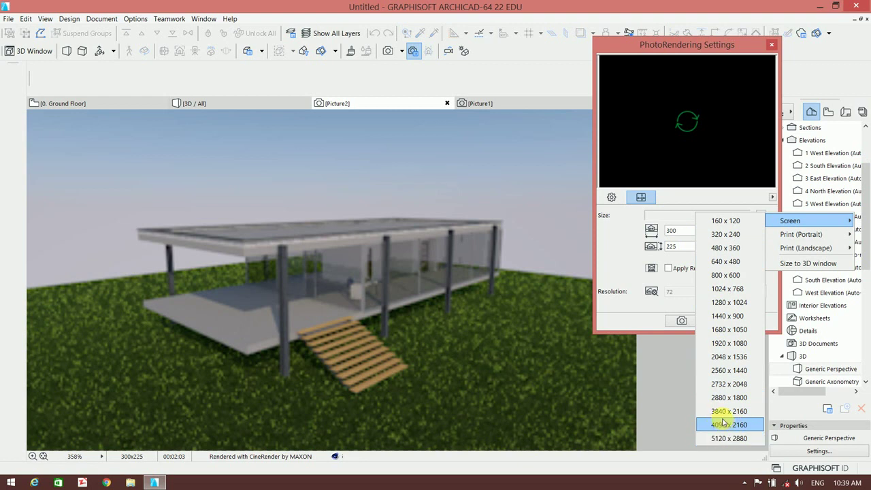
{"action": "left_click", "coordinate": [627, 355]}
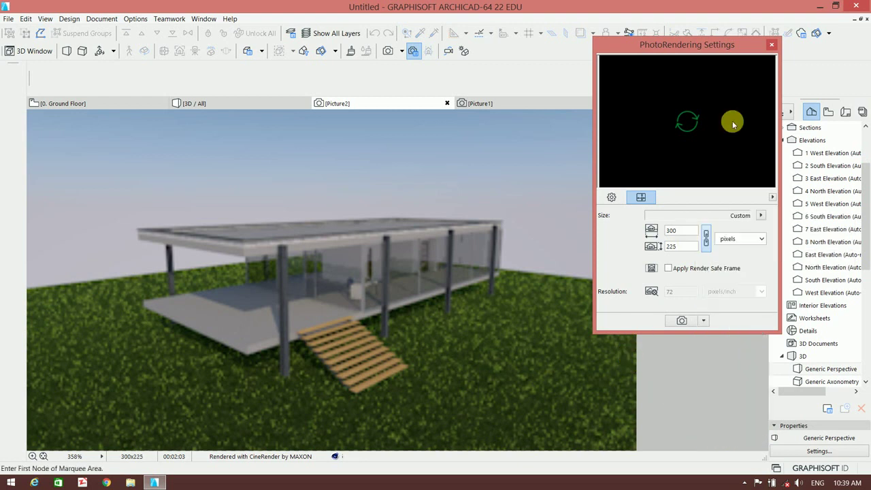
{"action": "left_click", "coordinate": [768, 47]}
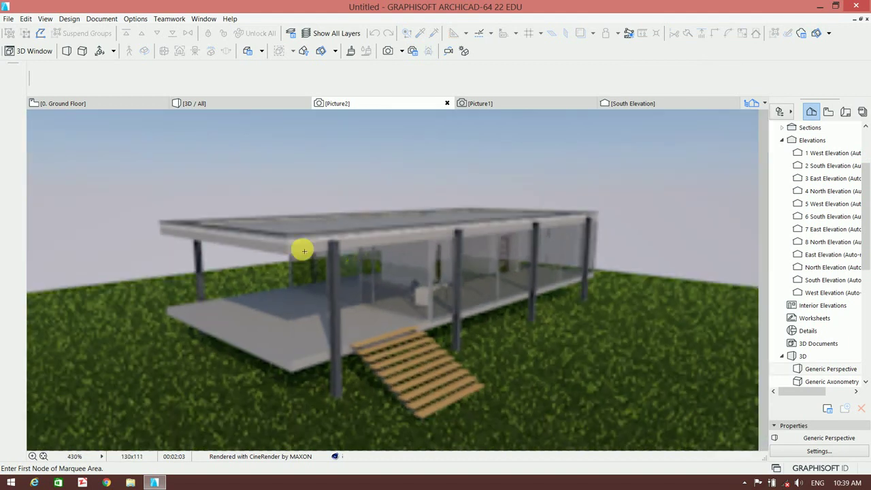
Orbit the 3D view, then create a 3D document named 'Haqpal Perspective' from it
{"action": "left_click", "coordinate": [212, 103]}
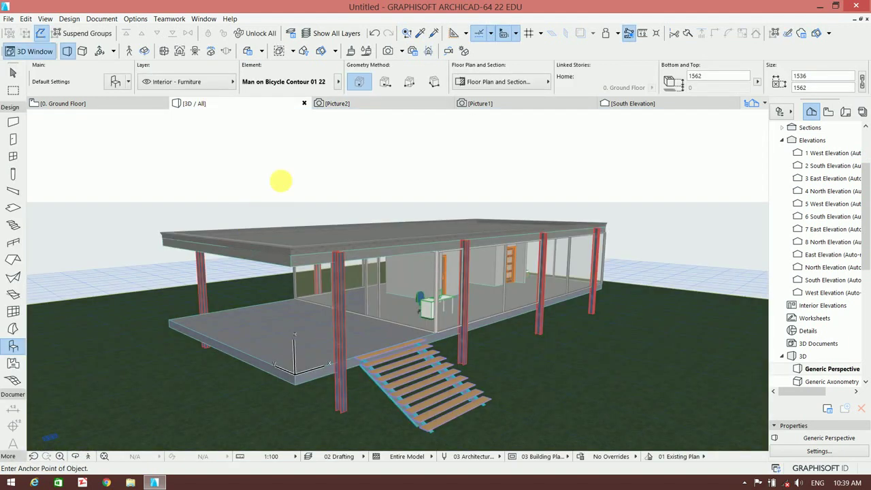
{"action": "mouse_move", "coordinate": [281, 180]}
{"action": "middle_mouse_down", "text": "shift"}
{"action": "mouse_move", "coordinate": [258, 204]}
{"action": "mouse_move", "coordinate": [418, 184]}
{"action": "mouse_move", "coordinate": [363, 193]}
{"action": "mouse_move", "coordinate": [412, 190]}
{"action": "middle_mouse_up", "text": "shift"}
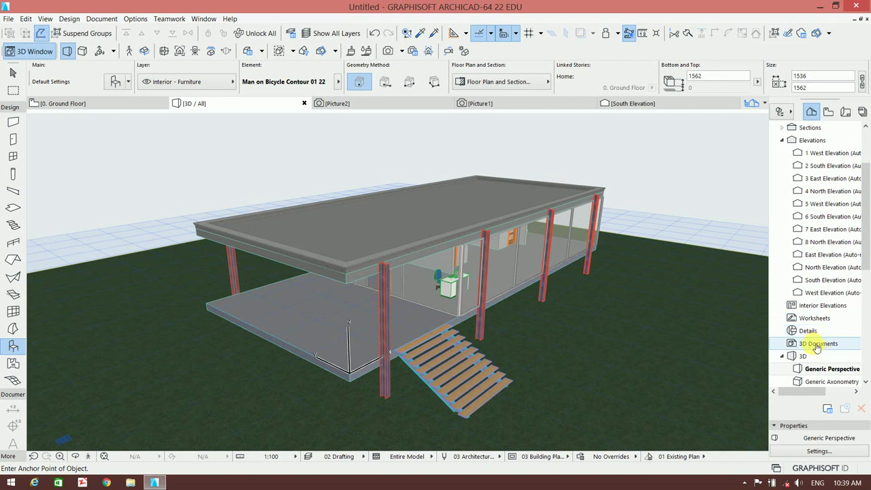
{"action": "left_click", "coordinate": [816, 346]}
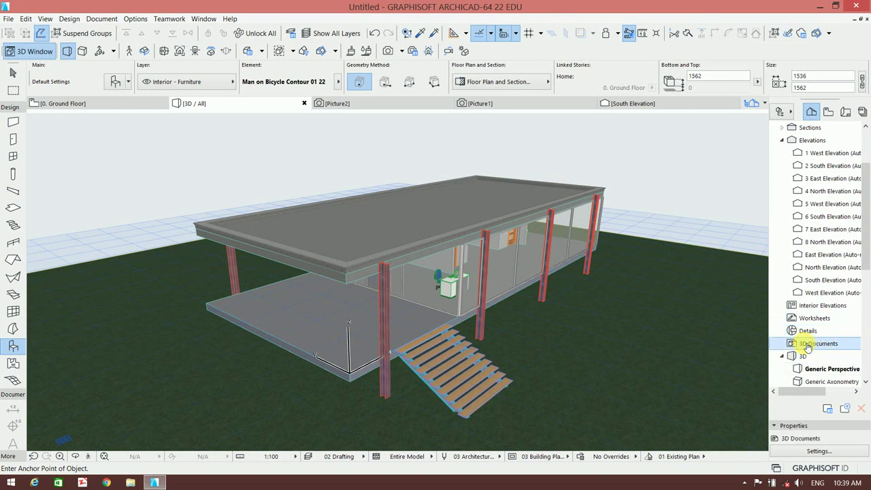
{"action": "right_click", "coordinate": [801, 346]}
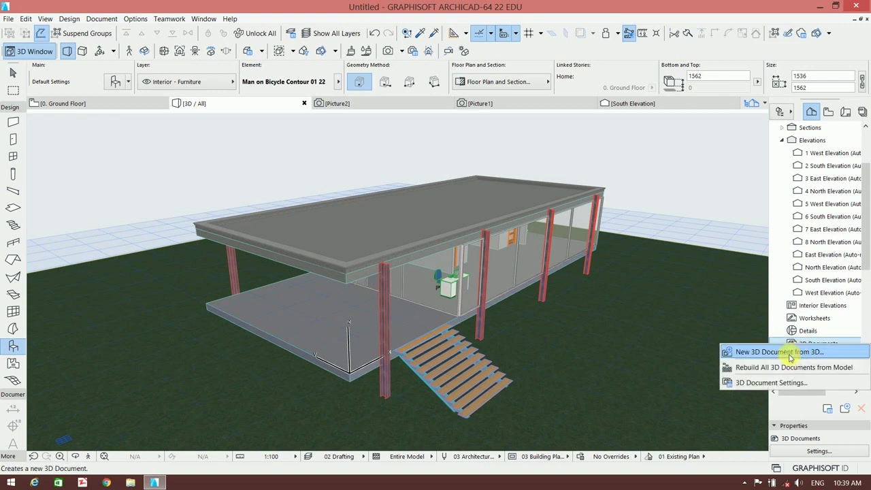
{"action": "left_click", "coordinate": [789, 354]}
{"action": "type", "text": "Haqpal"}
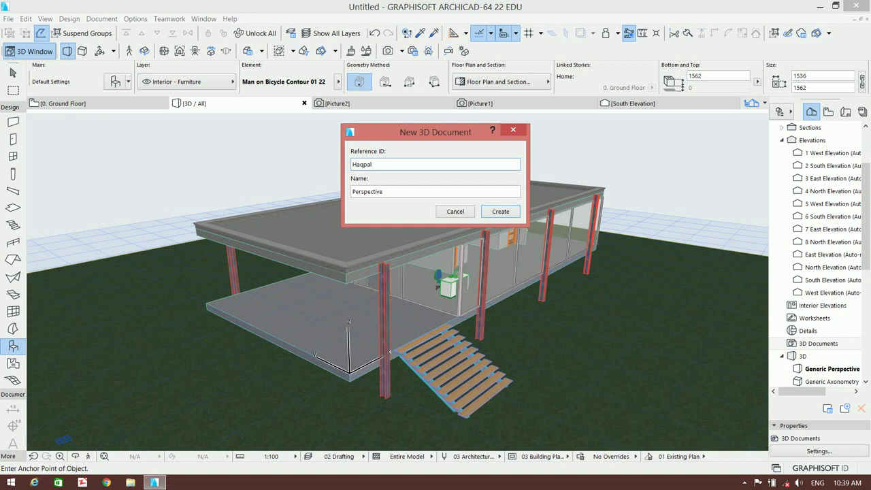
{"action": "left_click", "coordinate": [499, 216]}
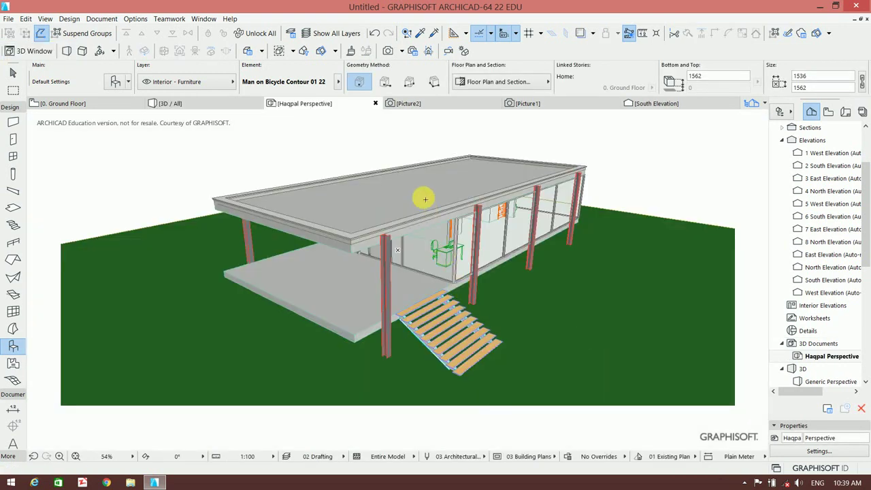
Dimension the pavilion's front ground edge with a 21.000 linear dimension
{"action": "scroll", "coordinate": [425, 199], "scroll_direction": "up", "scroll_amount": 1}
{"action": "scroll", "coordinate": [424, 199], "scroll_direction": "up", "scroll_amount": 1}
{"action": "scroll", "coordinate": [411, 272], "scroll_direction": "up", "scroll_amount": 1}
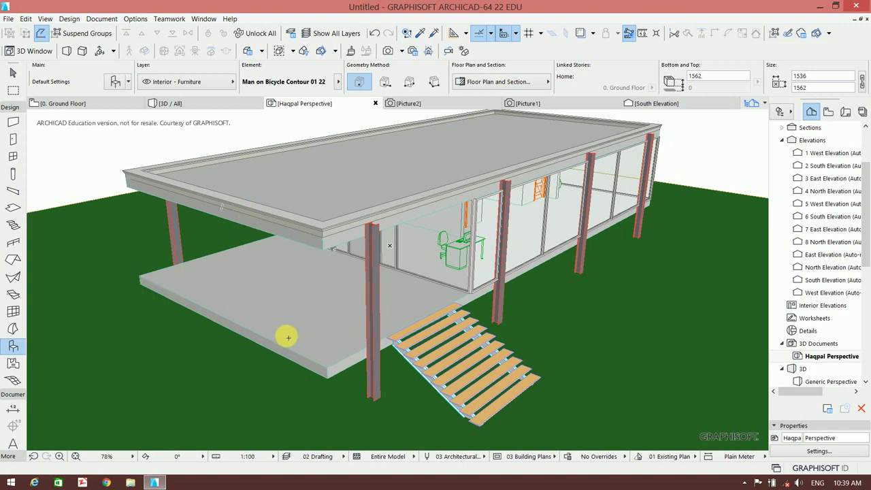
{"action": "middle_click_drag", "start_coordinate": [286, 336], "coordinate": [252, 295]}
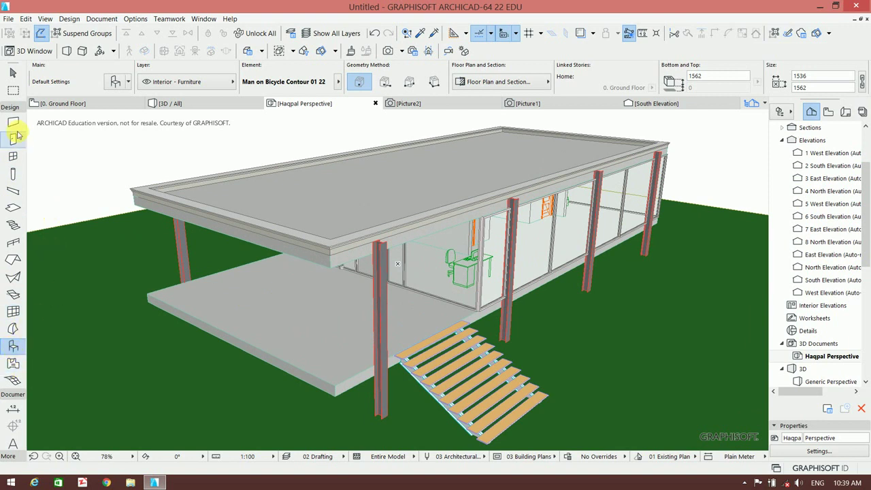
{"action": "left_click", "coordinate": [8, 108]}
{"action": "left_click", "coordinate": [12, 134]}
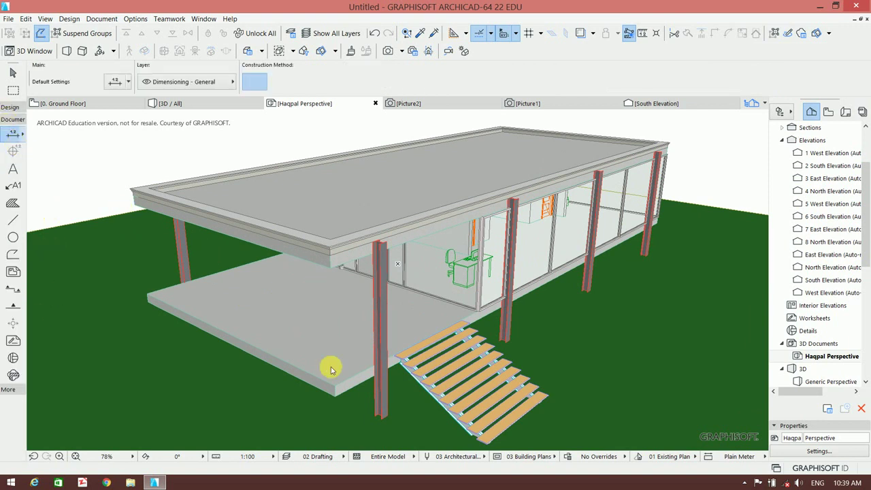
{"action": "left_click", "coordinate": [333, 398]}
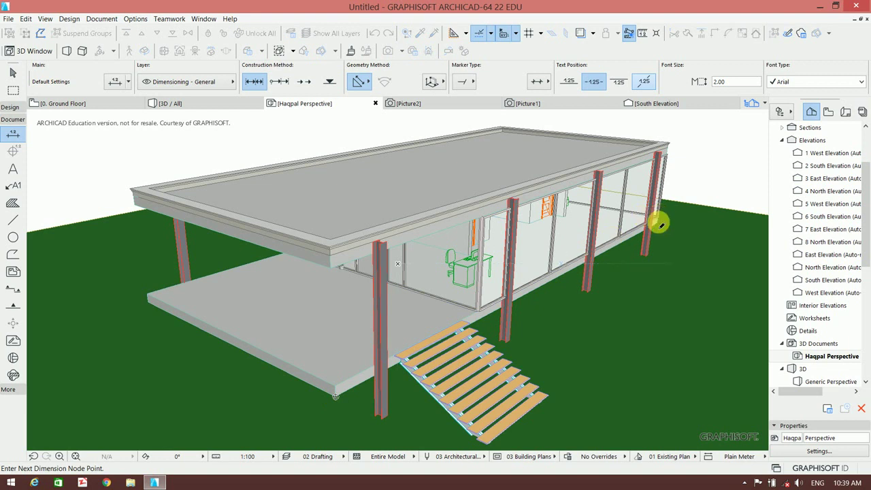
{"action": "left_click", "coordinate": [657, 224]}
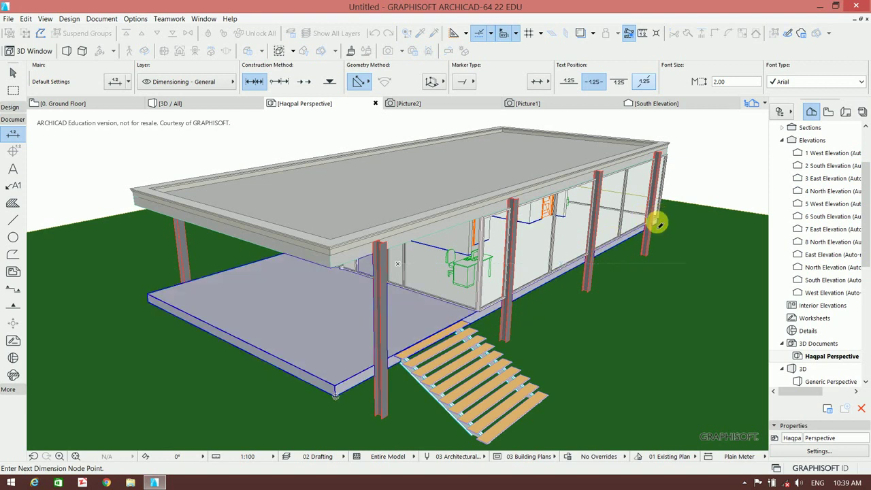
{"action": "double_click", "coordinate": [580, 320]}
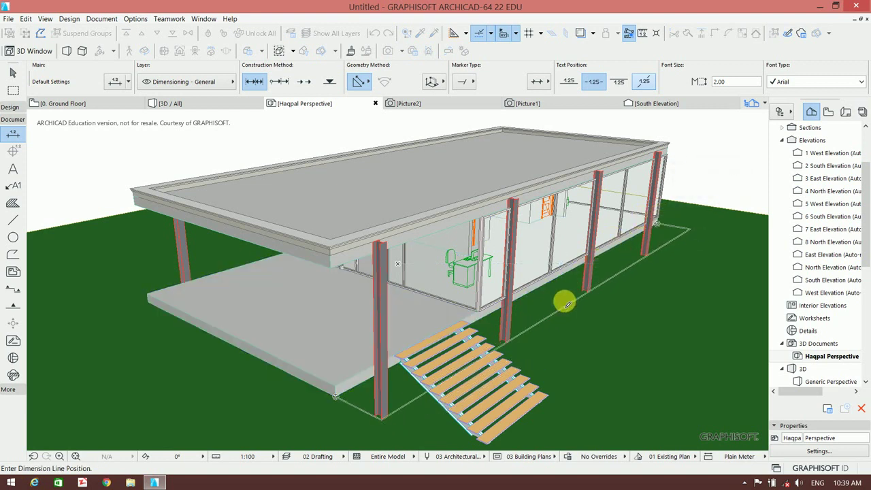
{"action": "left_click", "coordinate": [564, 319]}
Set the 21.000 dimension's text pen to red, then deselect it
{"action": "scroll", "coordinate": [527, 354], "scroll_direction": "up", "scroll_amount": 3}
{"action": "scroll", "coordinate": [476, 319], "scroll_direction": "up", "scroll_amount": 2}
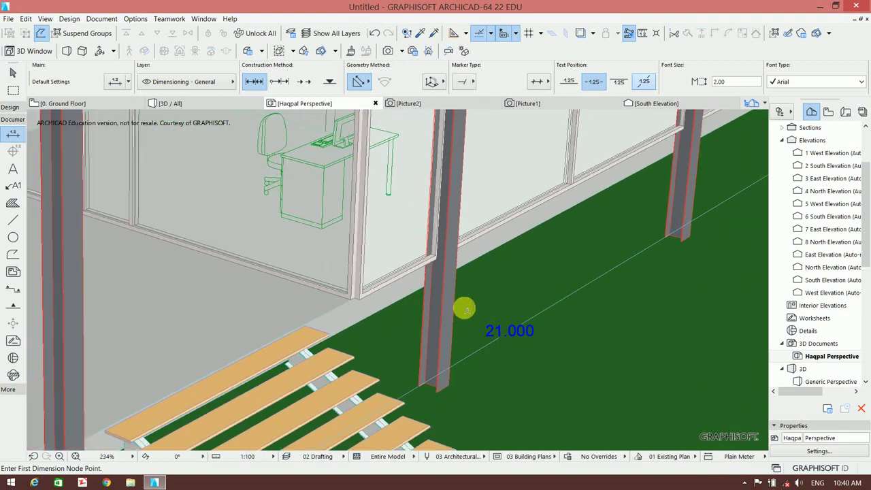
{"action": "left_click", "coordinate": [12, 72]}
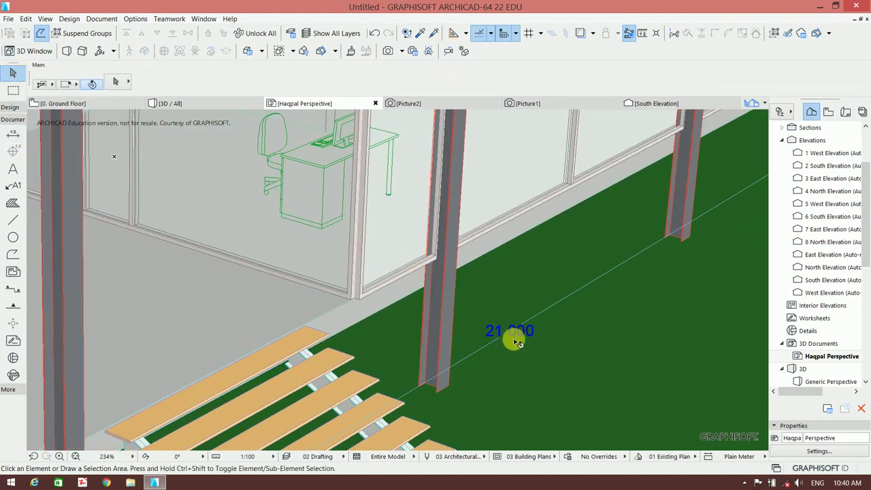
{"action": "left_click", "coordinate": [495, 341]}
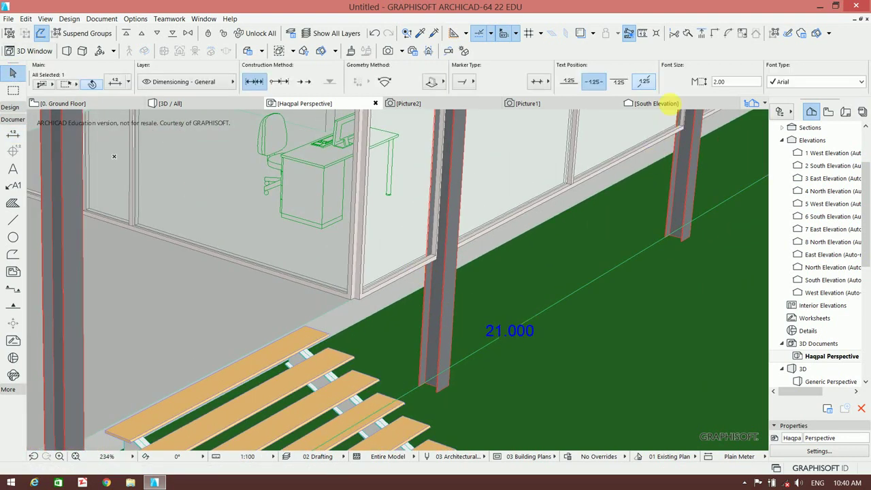
{"action": "scroll", "coordinate": [666, 83], "scroll_direction": "down", "scroll_amount": 3}
{"action": "scroll", "coordinate": [674, 80], "scroll_direction": "down", "scroll_amount": 3}
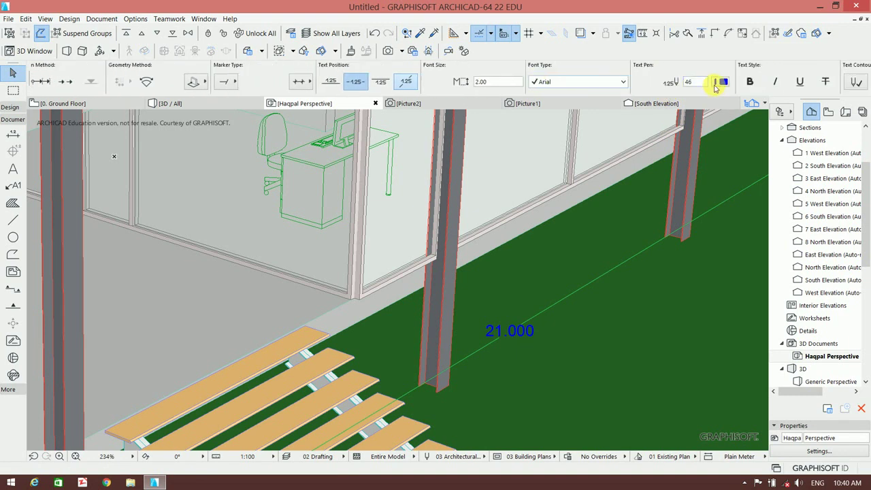
{"action": "left_click", "coordinate": [722, 82]}
{"action": "left_click", "coordinate": [723, 103]}
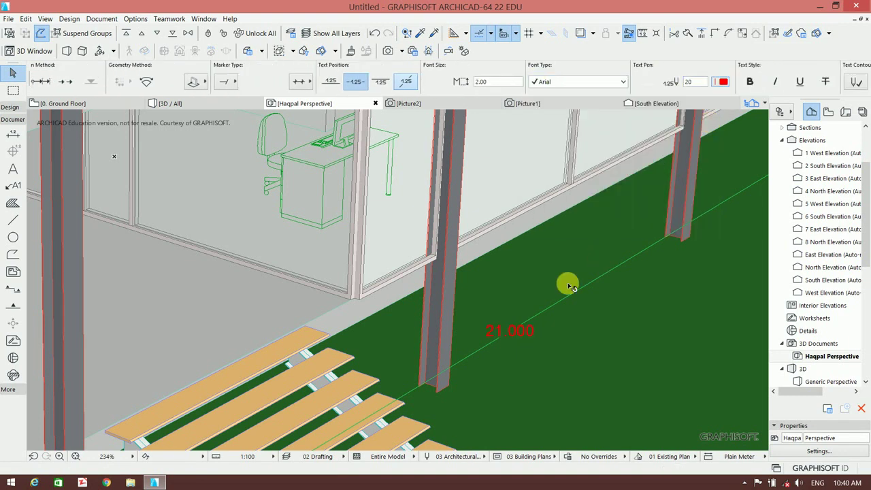
{"action": "left_click", "coordinate": [599, 286]}
{"action": "scroll", "coordinate": [614, 288], "scroll_direction": "down", "scroll_amount": 4}
{"action": "left_click", "coordinate": [621, 337]}
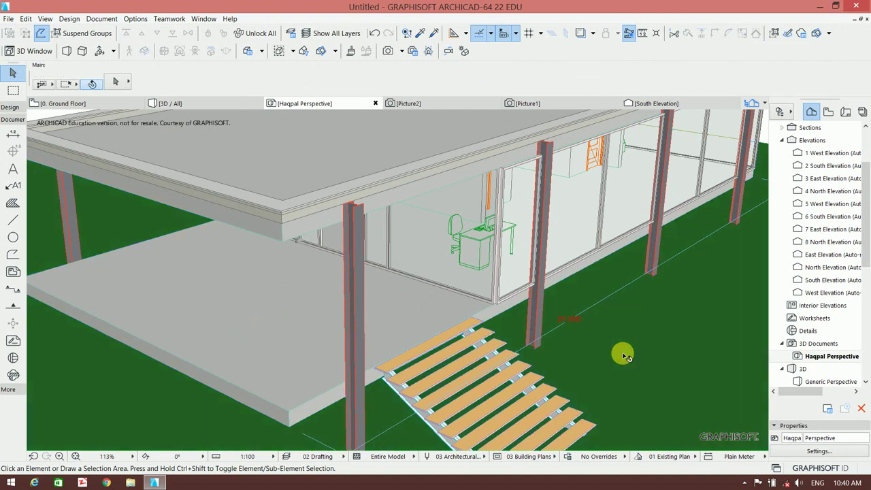
{"action": "scroll", "coordinate": [619, 340], "scroll_direction": "down", "scroll_amount": 3}
Add a vertical height dimension chain (0.225, 3.300, 0.300) at the right roof corner
{"action": "left_click", "coordinate": [13, 134]}
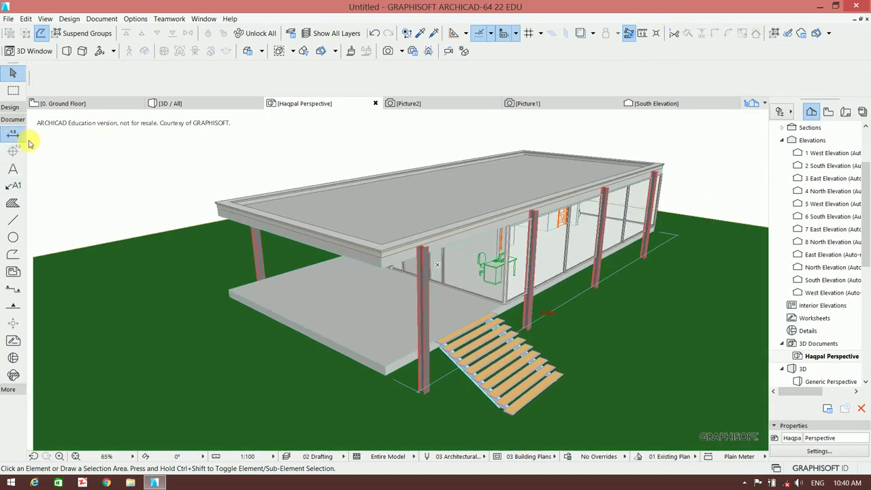
{"action": "scroll", "coordinate": [381, 296], "scroll_direction": "up", "scroll_amount": 3}
{"action": "scroll", "coordinate": [394, 374], "scroll_direction": "down", "scroll_amount": 2}
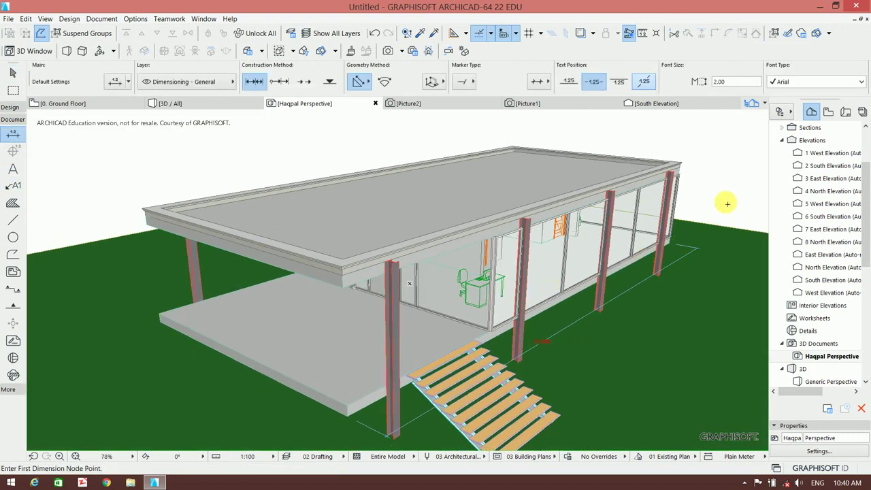
{"action": "scroll", "coordinate": [723, 200], "scroll_direction": "up", "scroll_amount": 4}
{"action": "scroll", "coordinate": [709, 159], "scroll_direction": "up", "scroll_amount": 3}
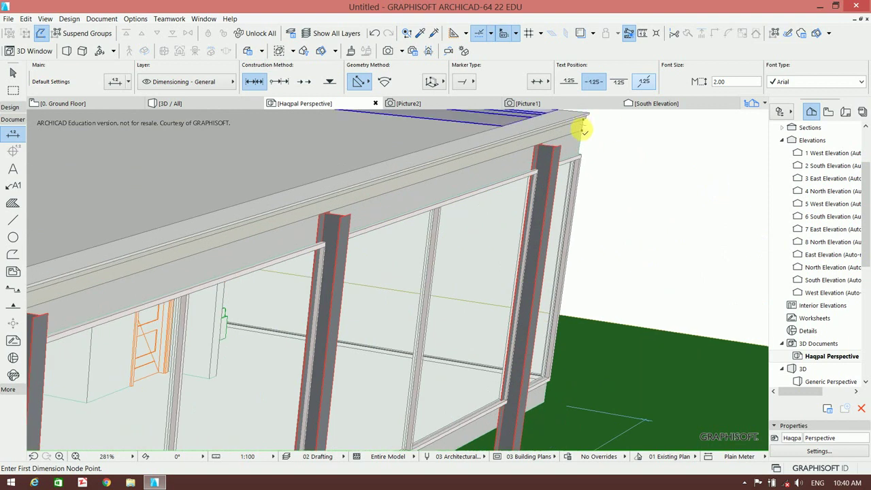
{"action": "left_click", "coordinate": [583, 125]}
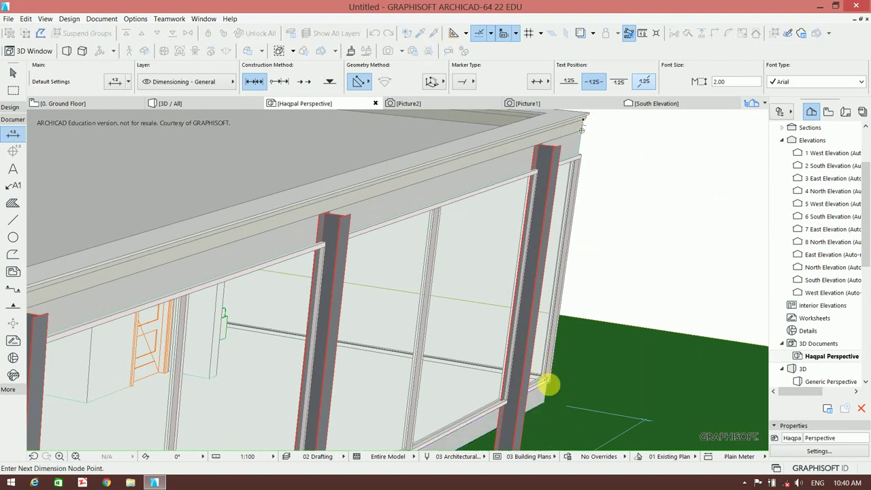
{"action": "scroll", "coordinate": [549, 401], "scroll_direction": "down", "scroll_amount": 2}
{"action": "scroll", "coordinate": [562, 280], "scroll_direction": "down", "scroll_amount": 2}
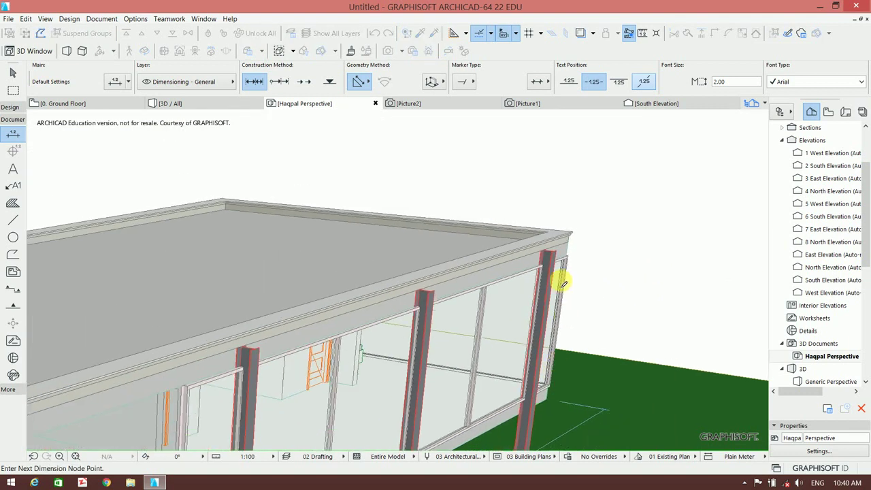
{"action": "scroll", "coordinate": [573, 239], "scroll_direction": "down", "scroll_amount": 1}
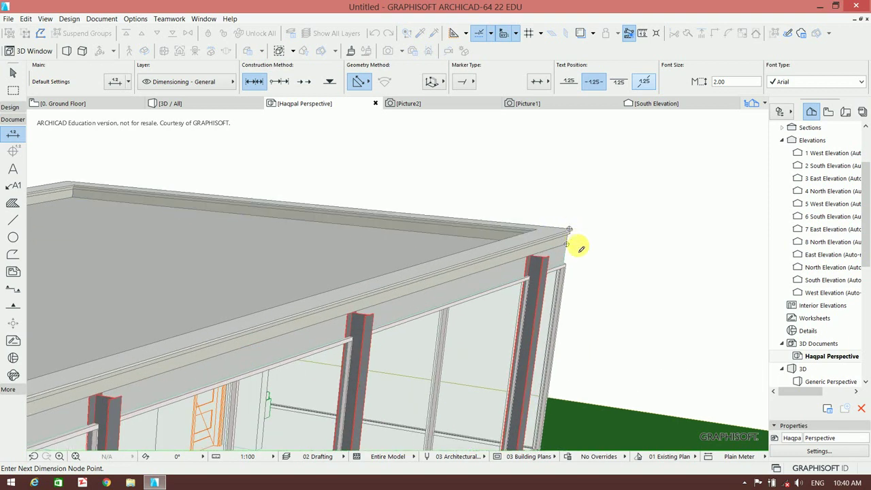
{"action": "right_click", "coordinate": [577, 246]}
{"action": "left_click", "coordinate": [597, 314]}
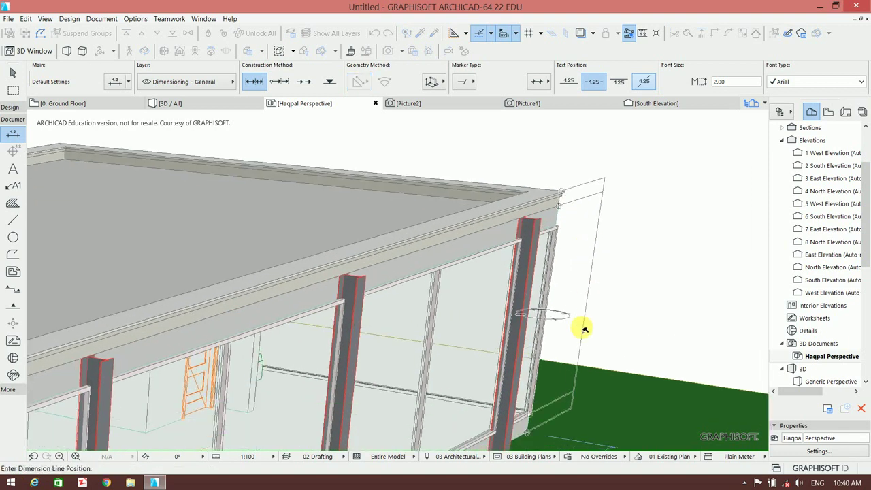
{"action": "middle_click_drag", "start_coordinate": [571, 430], "coordinate": [538, 354], "text": "shift"}
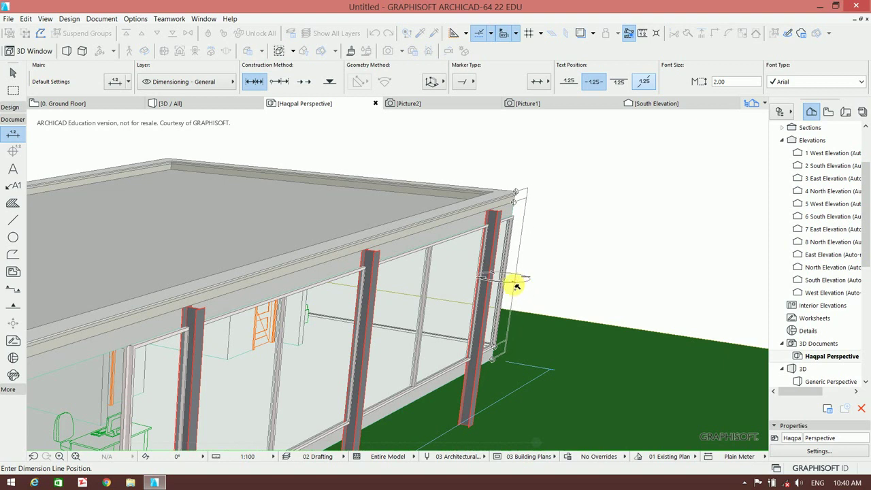
{"action": "left_click", "coordinate": [533, 277]}
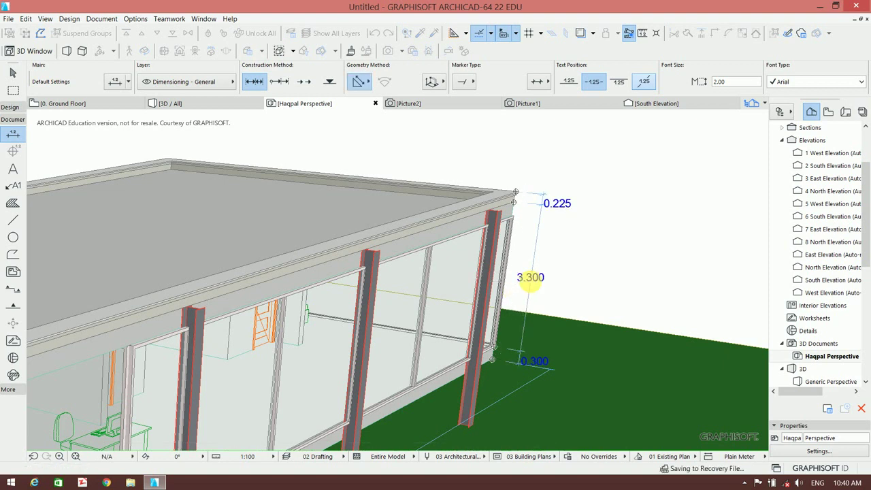
Add a matching vertical height dimension chain at the pavilion's left roof corner
{"action": "scroll", "coordinate": [548, 267], "scroll_direction": "down", "scroll_amount": 1}
{"action": "scroll", "coordinate": [569, 258], "scroll_direction": "down", "scroll_amount": 3}
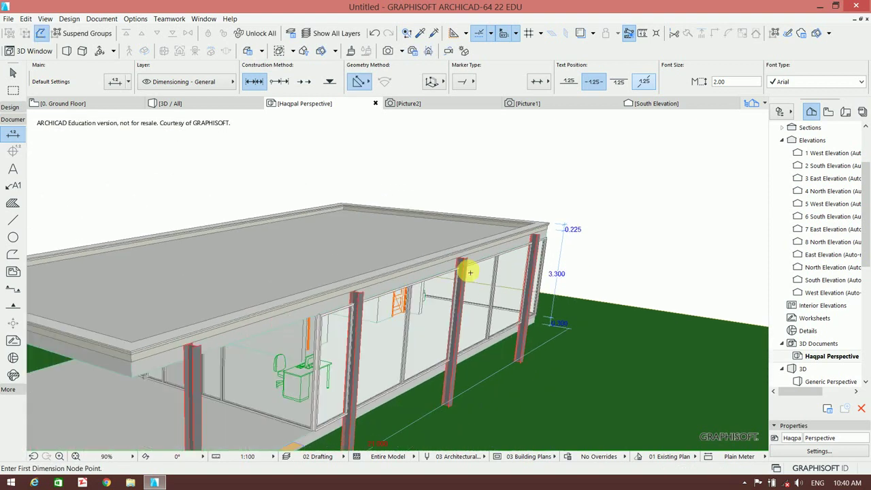
{"action": "scroll", "coordinate": [466, 268], "scroll_direction": "down", "scroll_amount": 2}
{"action": "left_click", "coordinate": [113, 252]}
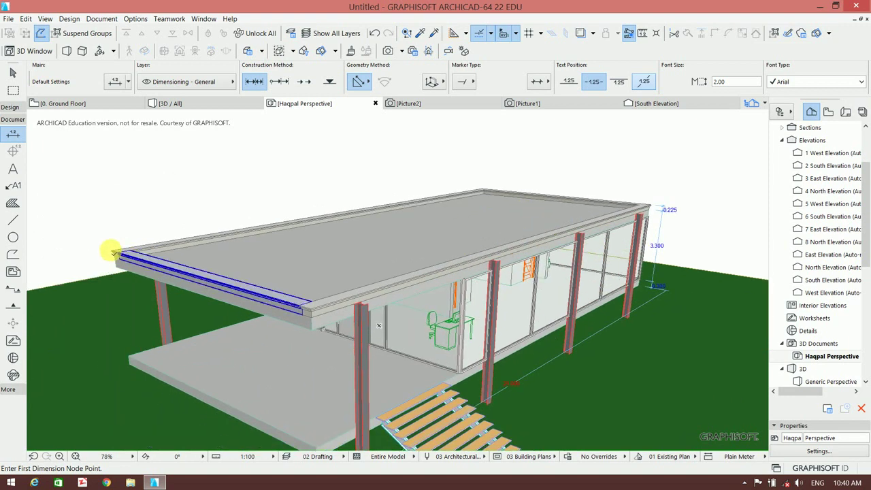
{"action": "left_click", "coordinate": [128, 356]}
{"action": "right_click", "coordinate": [90, 304]}
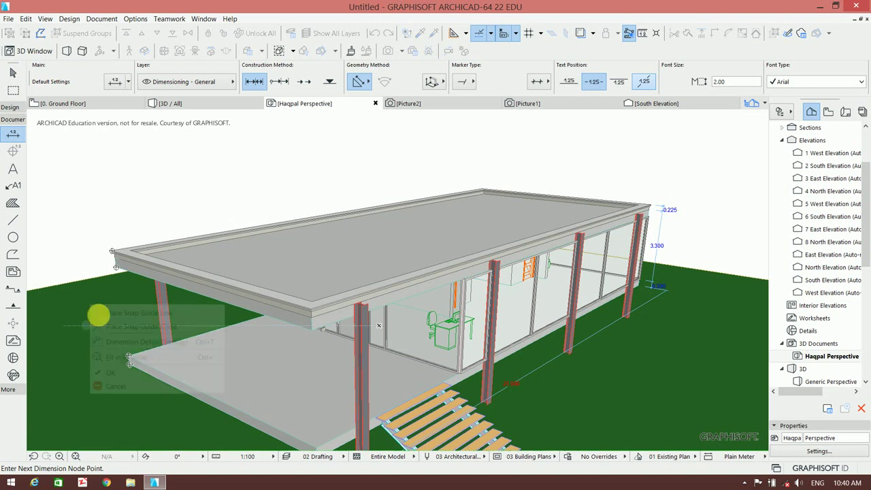
{"action": "left_click", "coordinate": [98, 356]}
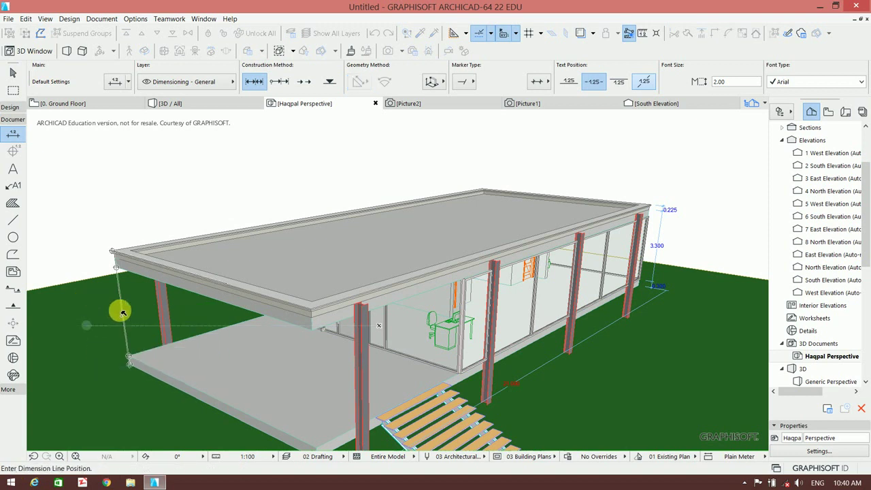
{"action": "left_click", "coordinate": [86, 278]}
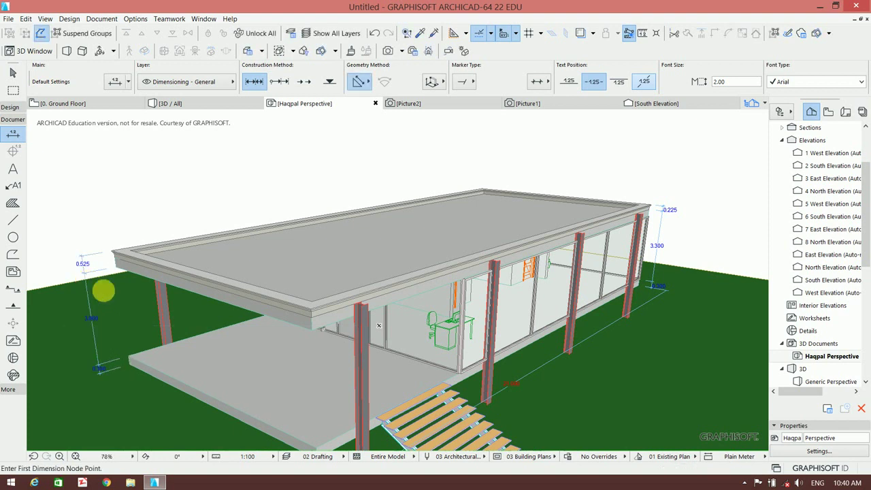
Select the left and right height dimension chains and set their text pen to red
{"action": "left_click", "coordinate": [11, 75]}
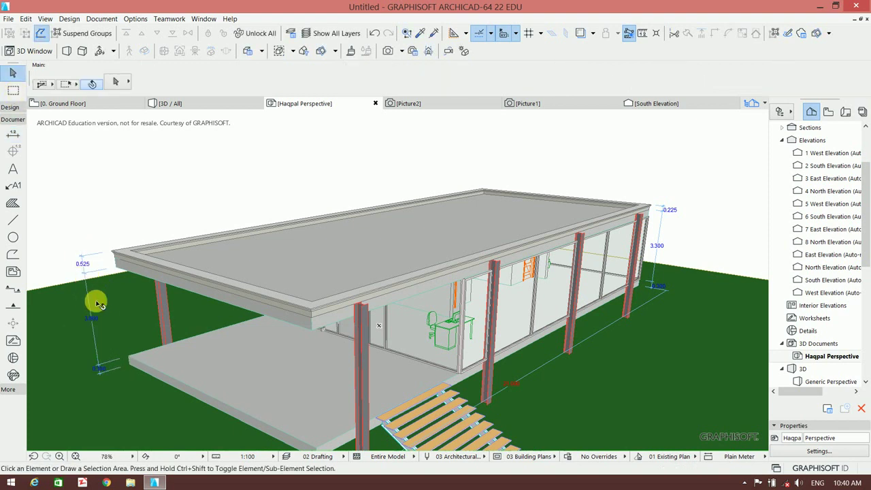
{"action": "left_click", "coordinate": [90, 294]}
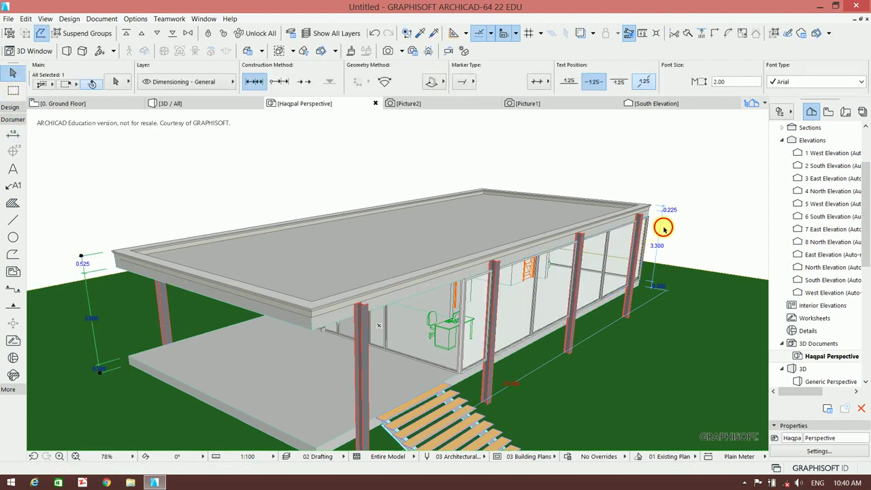
{"action": "left_click_drag", "start_coordinate": [663, 227], "coordinate": [661, 217], "text": "shift"}
{"action": "scroll", "coordinate": [641, 79], "scroll_direction": "right", "scroll_amount": 2}
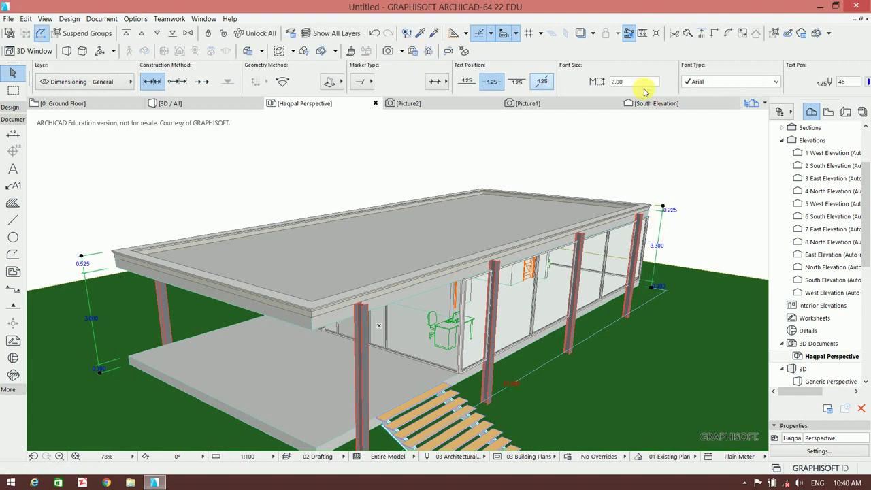
{"action": "scroll", "coordinate": [749, 78], "scroll_direction": "right", "scroll_amount": 2}
{"action": "left_click", "coordinate": [840, 82]}
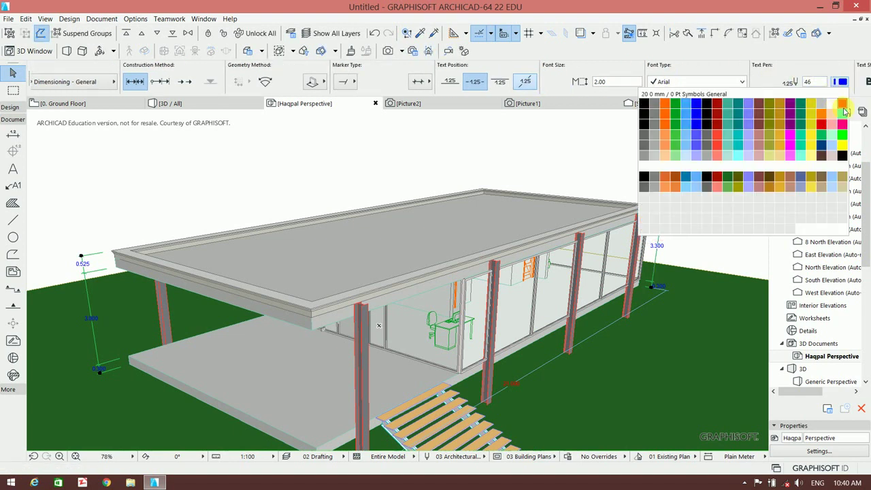
{"action": "left_click", "coordinate": [842, 106]}
{"action": "left_click", "coordinate": [626, 174]}
{"action": "scroll", "coordinate": [631, 175], "scroll_direction": "down", "scroll_amount": 1}
{"action": "scroll", "coordinate": [619, 166], "scroll_direction": "down", "scroll_amount": 1}
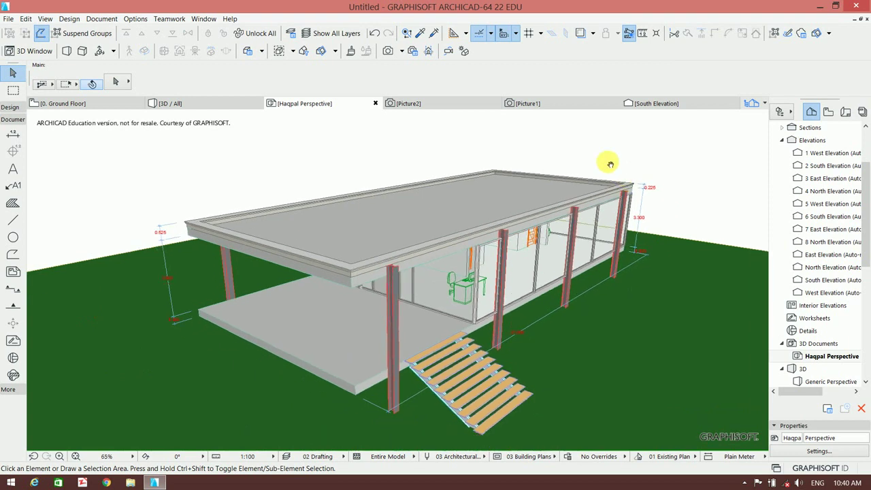
{"action": "scroll", "coordinate": [610, 162], "scroll_direction": "down", "scroll_amount": 1}
{"action": "middle_click_drag", "start_coordinate": [610, 161], "coordinate": [595, 190]}
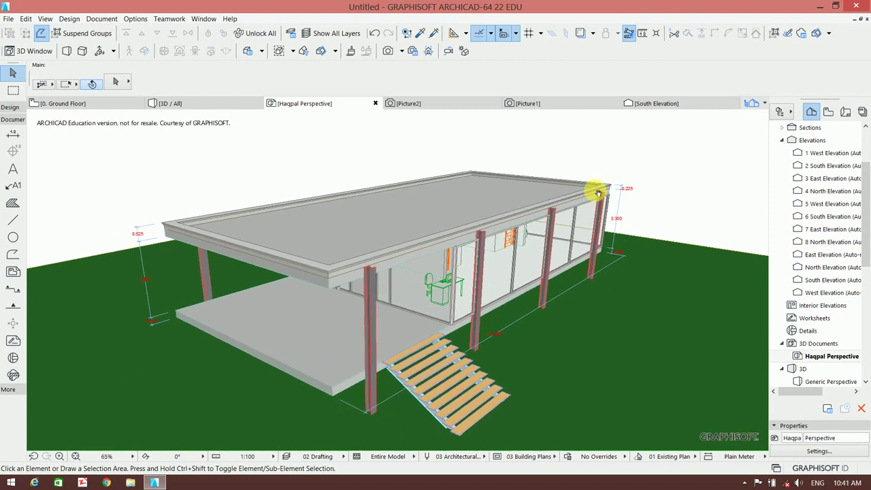
Add a dimension from the slab corner and place its line along the slab's front edge
{"action": "left_click", "coordinate": [13, 139]}
{"action": "left_click", "coordinate": [175, 311]}
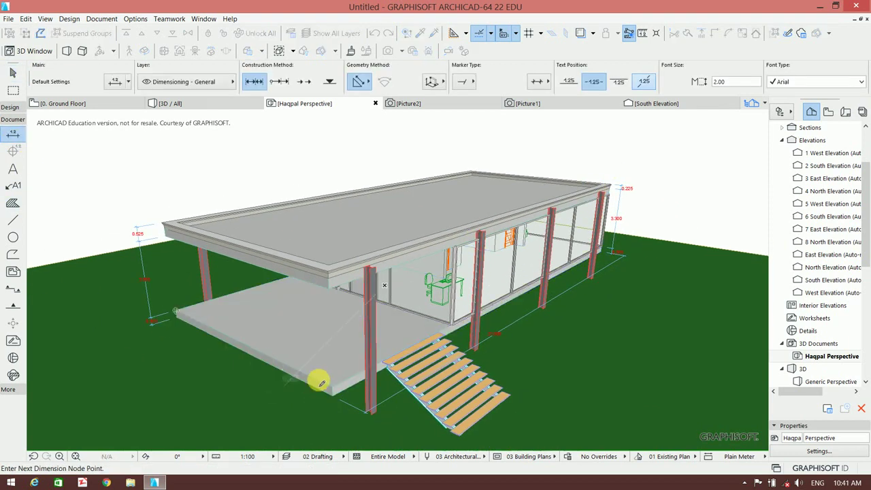
{"action": "right_click", "coordinate": [296, 351]}
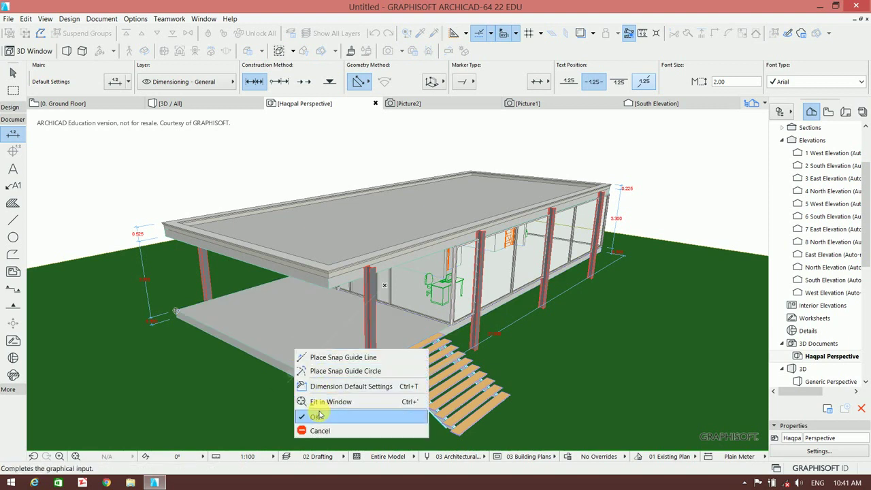
{"action": "left_click", "coordinate": [319, 415]}
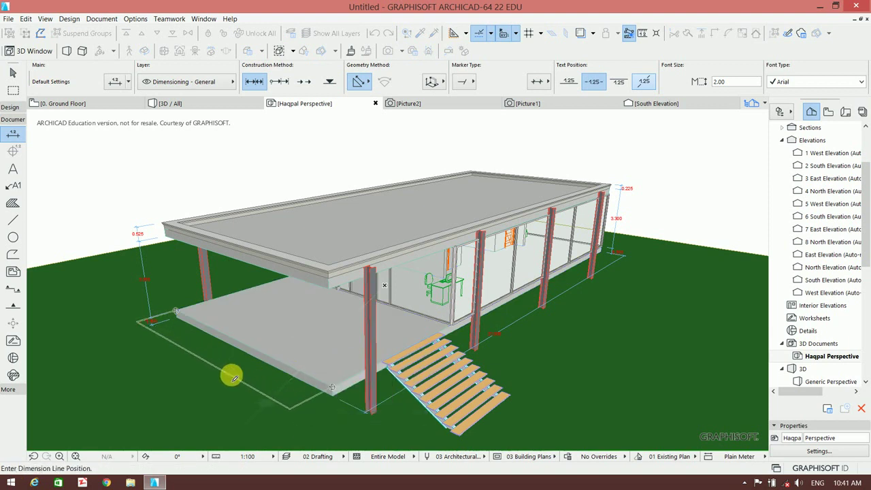
{"action": "left_click", "coordinate": [231, 375]}
{"action": "right_click", "coordinate": [232, 375]}
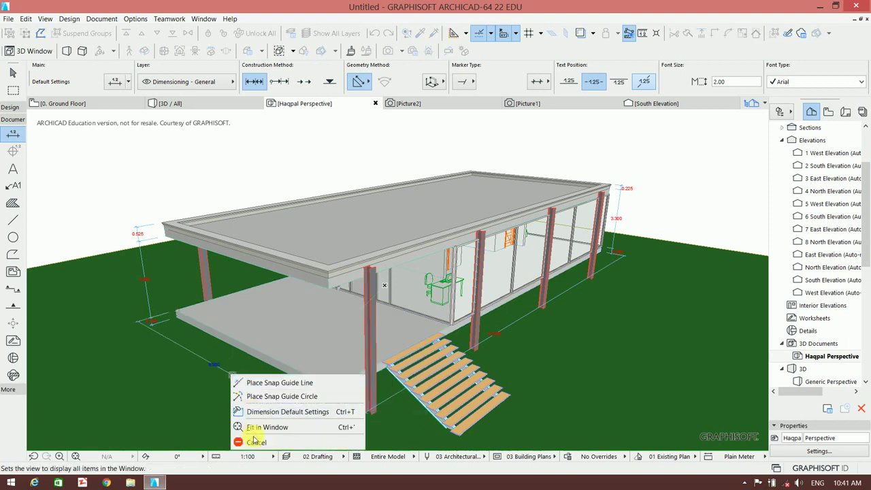
{"action": "left_click", "coordinate": [245, 432]}
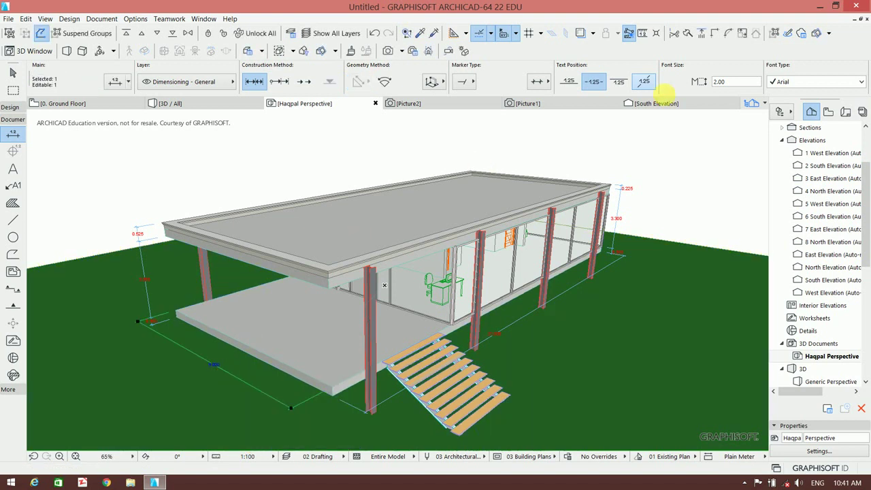
Set the dimension Text Pen to 20 so the dimension values appear red
{"action": "left_click", "coordinate": [841, 82]}
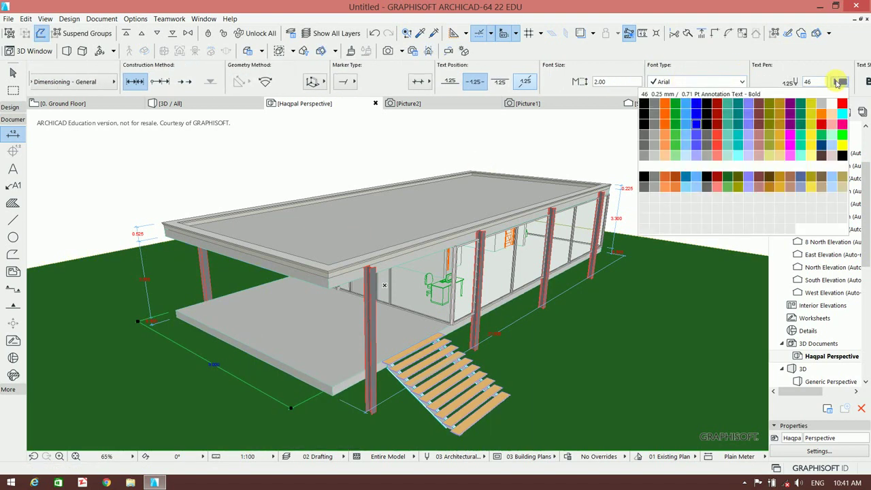
{"action": "left_click", "coordinate": [837, 108]}
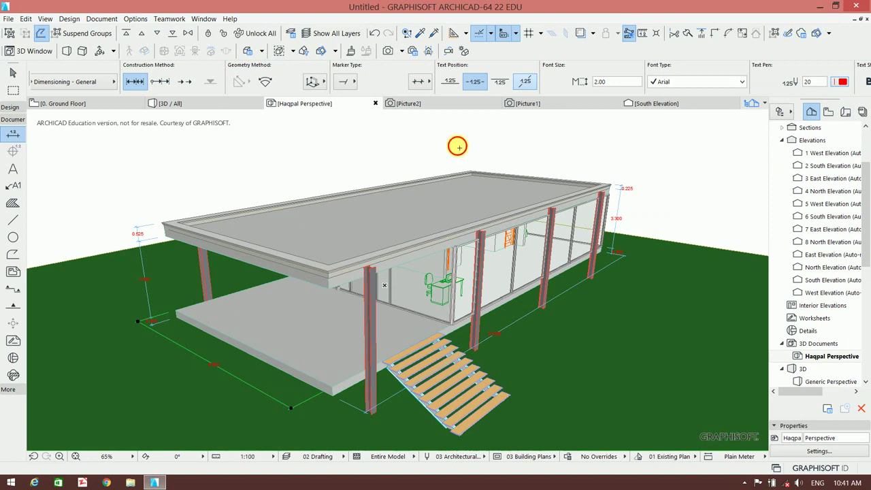
{"action": "scroll", "coordinate": [229, 301], "scroll_direction": "up", "scroll_amount": 3}
{"action": "scroll", "coordinate": [171, 334], "scroll_direction": "up", "scroll_amount": 2}
{"action": "scroll", "coordinate": [189, 344], "scroll_direction": "up", "scroll_amount": 1}
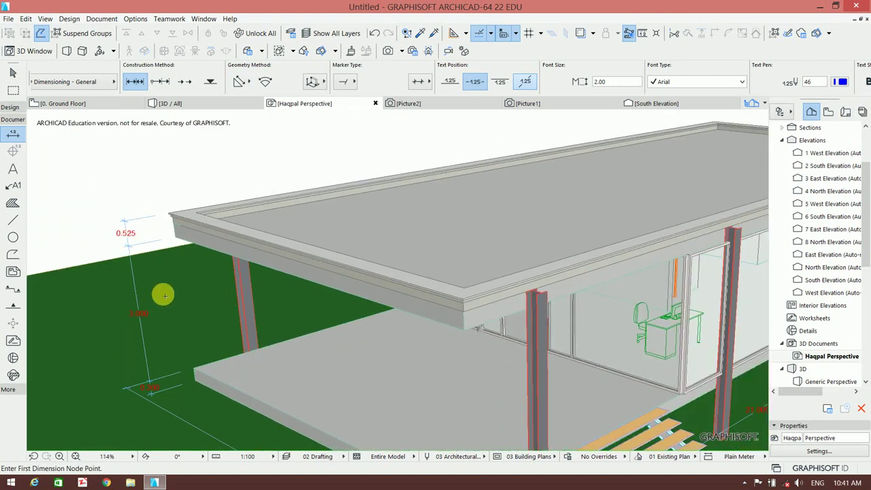
{"action": "scroll", "coordinate": [164, 295], "scroll_direction": "down", "scroll_amount": 5}
{"action": "scroll", "coordinate": [358, 272], "scroll_direction": "up", "scroll_amount": 1}
{"action": "scroll", "coordinate": [510, 252], "scroll_direction": "up", "scroll_amount": 2}
{"action": "scroll", "coordinate": [533, 190], "scroll_direction": "up", "scroll_amount": 2}
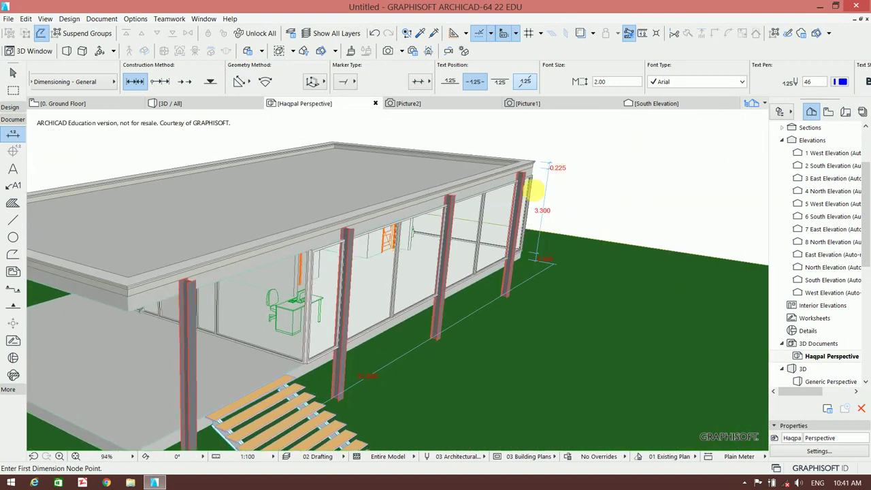
{"action": "scroll", "coordinate": [533, 190], "scroll_direction": "up", "scroll_amount": 2}
{"action": "scroll", "coordinate": [521, 194], "scroll_direction": "up", "scroll_amount": 2}
{"action": "scroll", "coordinate": [552, 195], "scroll_direction": "down", "scroll_amount": 2}
{"action": "scroll", "coordinate": [599, 175], "scroll_direction": "down", "scroll_amount": 2}
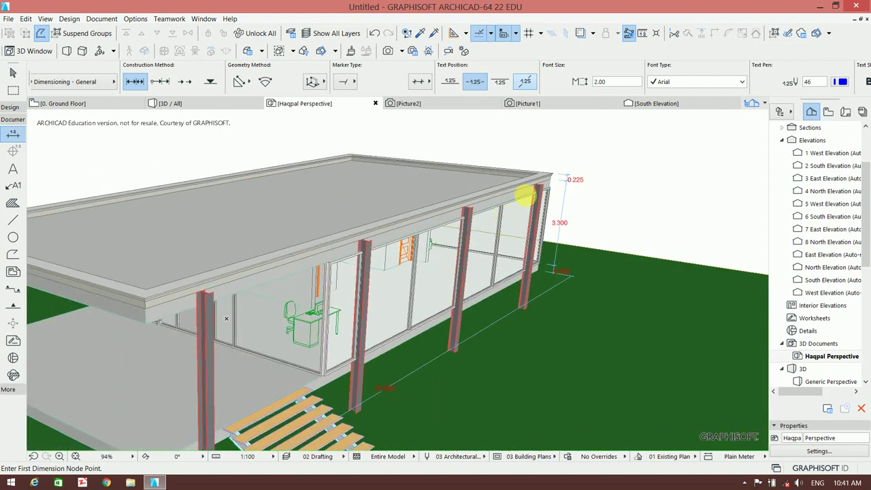
{"action": "scroll", "coordinate": [524, 197], "scroll_direction": "down", "scroll_amount": 2}
{"action": "scroll", "coordinate": [579, 202], "scroll_direction": "down", "scroll_amount": 2}
{"action": "scroll", "coordinate": [553, 197], "scroll_direction": "up", "scroll_amount": 1}
{"action": "scroll", "coordinate": [591, 188], "scroll_direction": "up", "scroll_amount": 4}
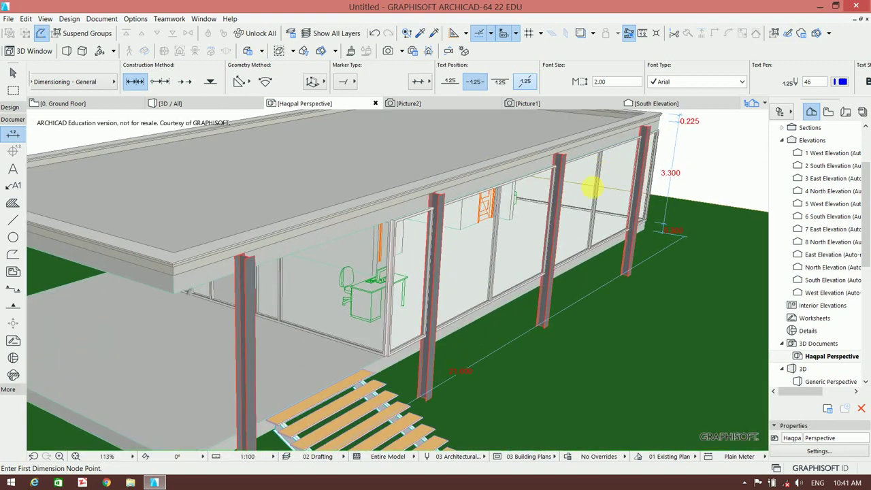
{"action": "scroll", "coordinate": [591, 188], "scroll_direction": "down", "scroll_amount": 2}
{"action": "scroll", "coordinate": [612, 214], "scroll_direction": "down", "scroll_amount": 1}
{"action": "scroll", "coordinate": [578, 229], "scroll_direction": "down", "scroll_amount": 1}
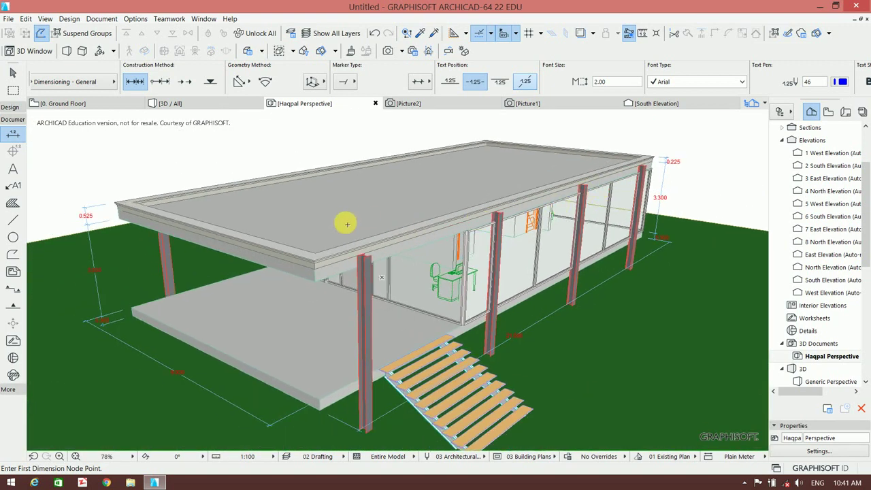
Switch to the 3D / All view and orbit the building to a wider frontal angle
{"action": "left_click", "coordinate": [215, 103]}
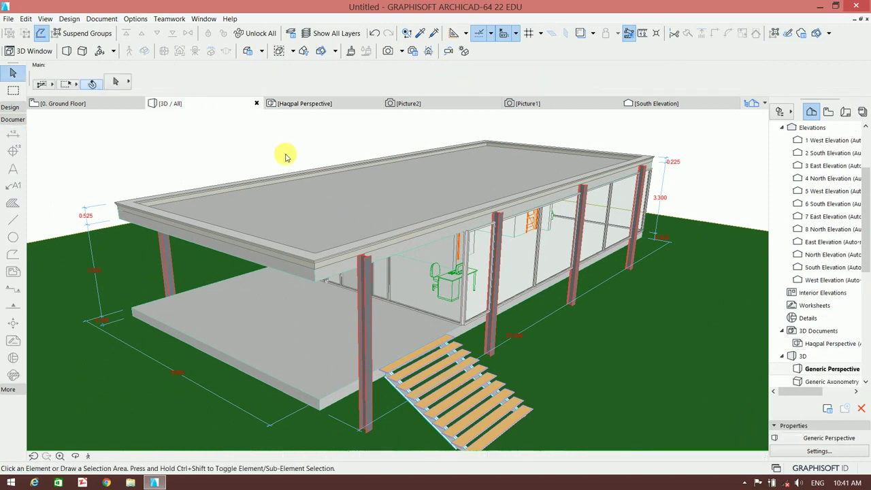
{"action": "mouse_move", "coordinate": [354, 179]}
{"action": "left_mouse_down"}
{"action": "mouse_move", "coordinate": [347, 157]}
{"action": "mouse_move", "coordinate": [336, 170]}
{"action": "left_mouse_up"}
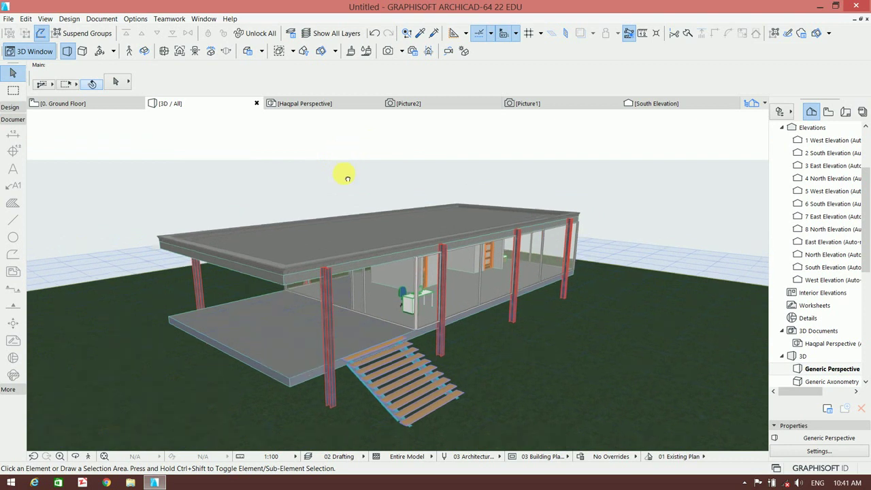
{"action": "middle_click_drag", "start_coordinate": [327, 185], "coordinate": [277, 165], "text": "shift"}
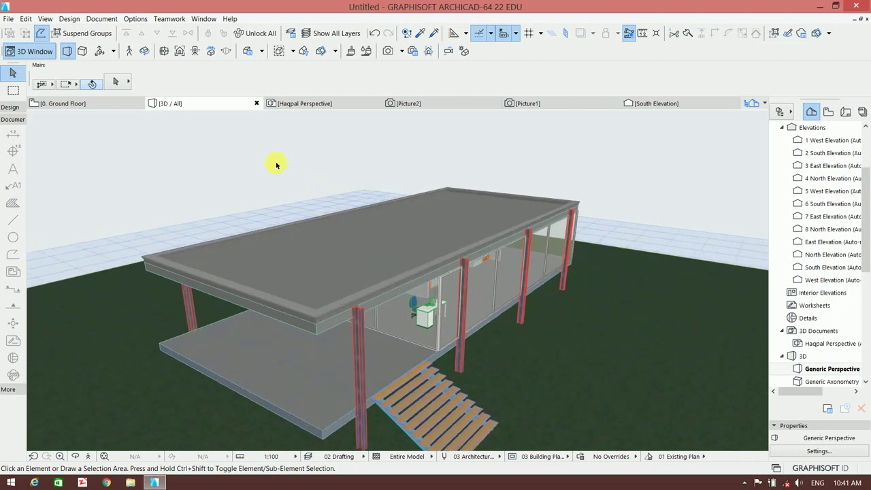
{"action": "mouse_move", "coordinate": [329, 187]}
{"action": "middle_mouse_down", "text": "shift"}
{"action": "mouse_move", "coordinate": [338, 167]}
{"action": "mouse_move", "coordinate": [295, 80]}
{"action": "middle_mouse_up", "text": "shift"}
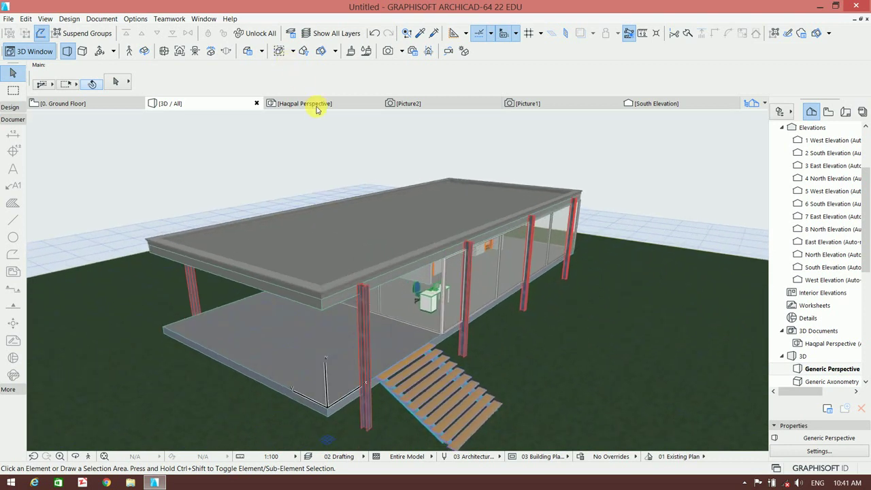
Try Basic (Vectorial) and Simple Shading (Vectorial) 3D styles, ending on Simple Shading
{"action": "right_click", "coordinate": [277, 139]}
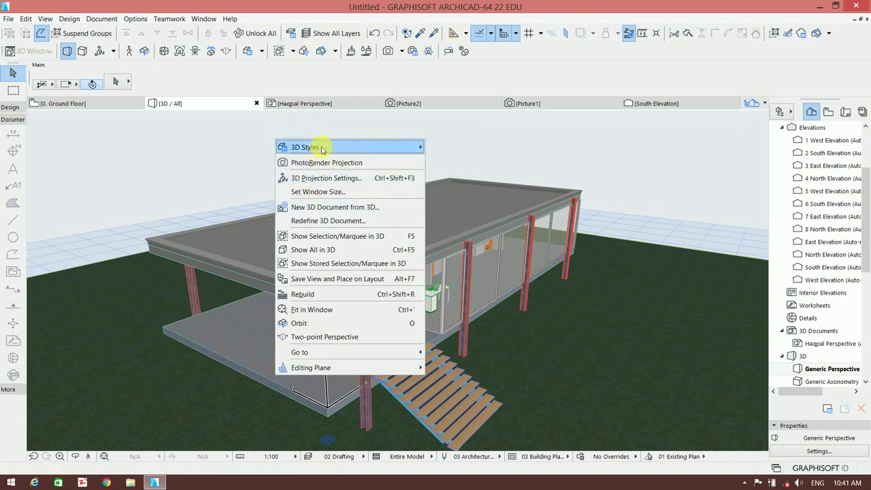
{"action": "mouse_move", "coordinate": [305, 147]}
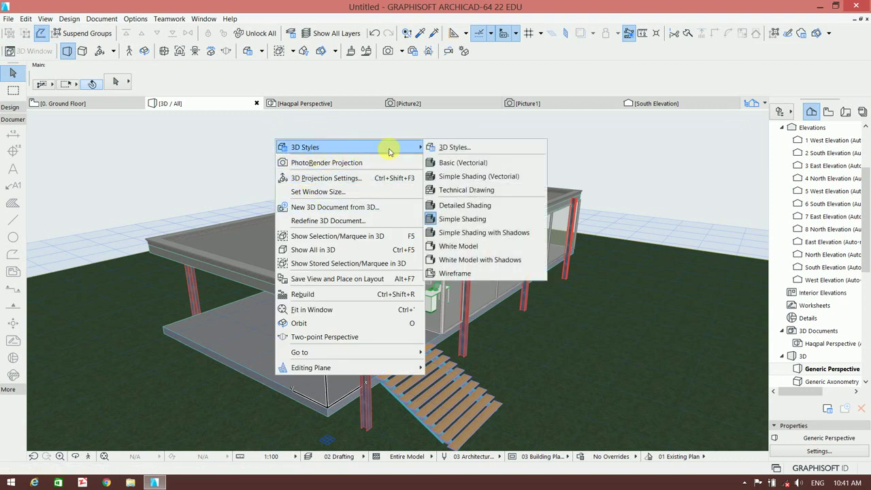
{"action": "left_click", "coordinate": [455, 164]}
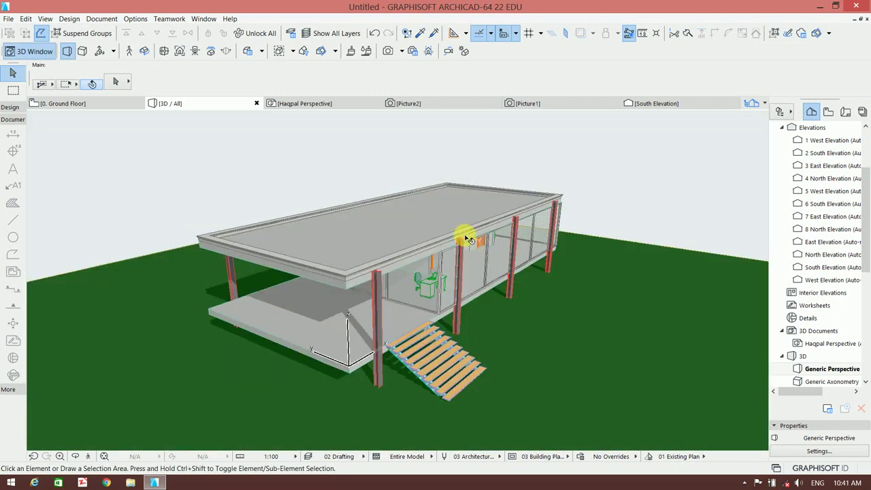
{"action": "right_click", "coordinate": [289, 126]}
{"action": "mouse_move", "coordinate": [354, 132]}
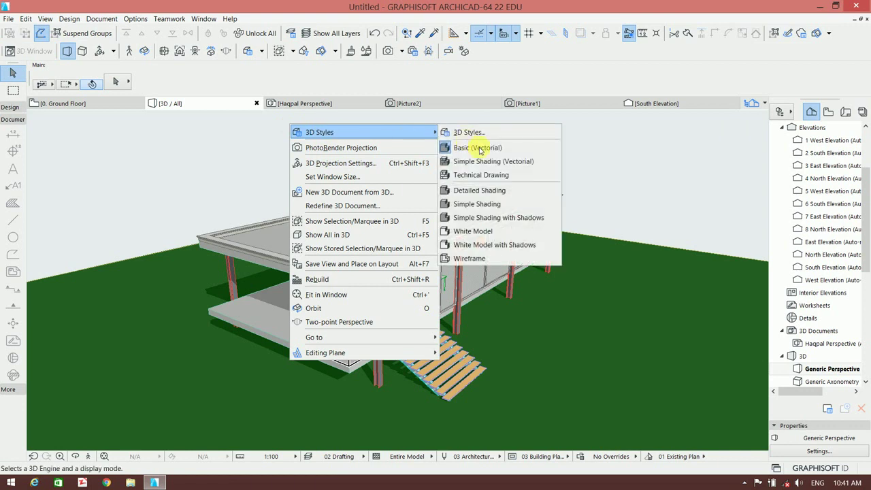
{"action": "left_click", "coordinate": [482, 161]}
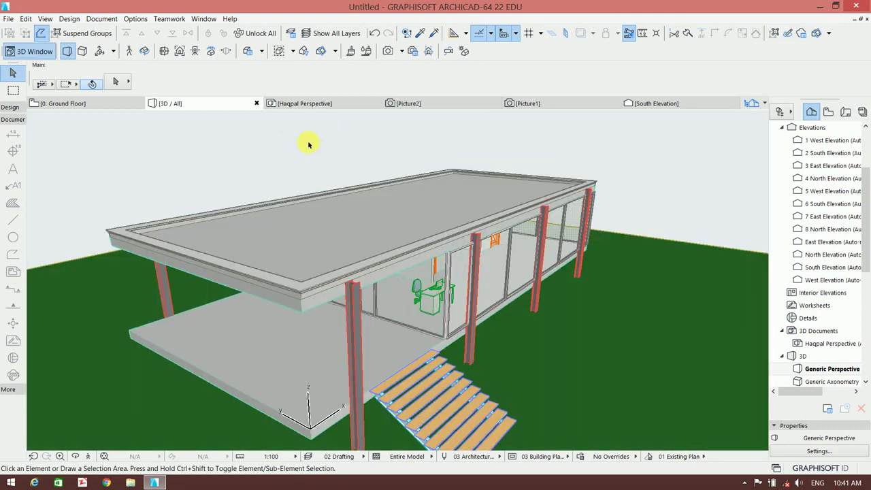
{"action": "right_click", "coordinate": [307, 142]}
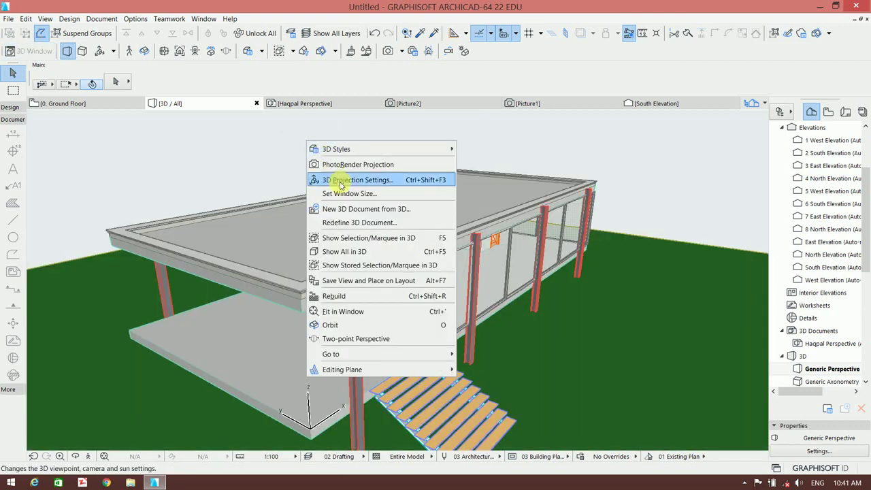
{"action": "mouse_move", "coordinate": [336, 149]}
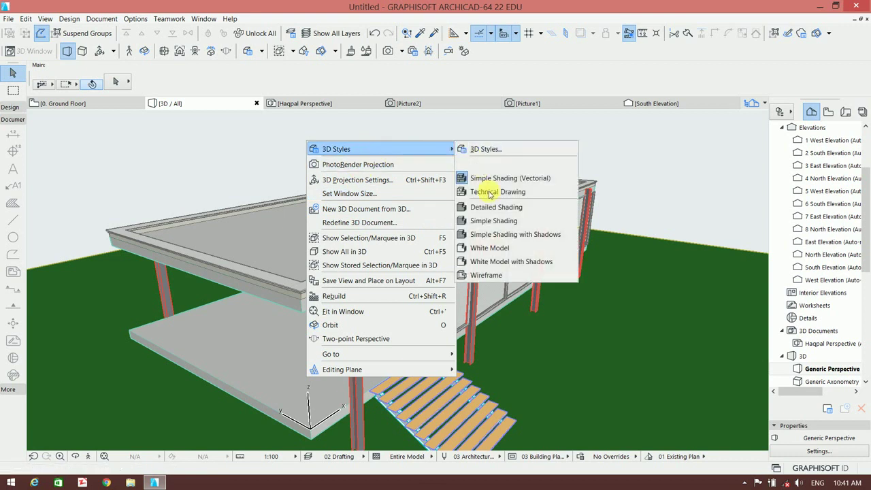
{"action": "left_click", "coordinate": [492, 221]}
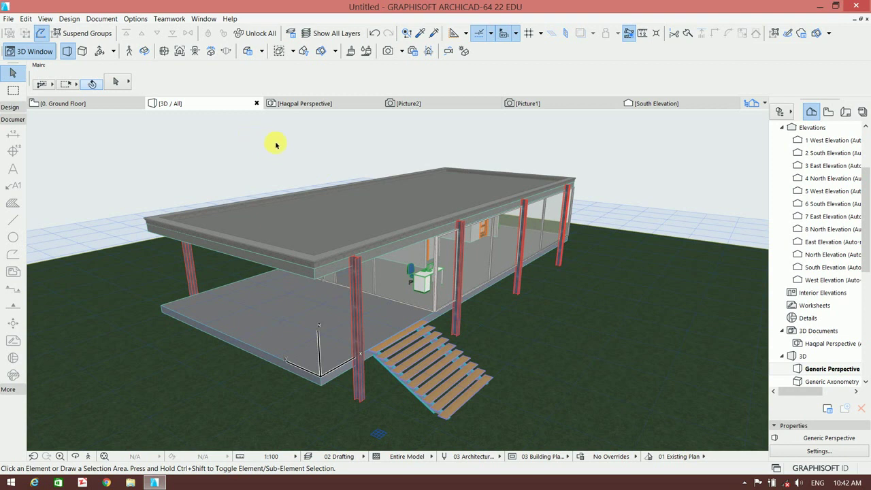
Tilt the shaded pavilion slightly and bring up the 3D window's style, projection and navigation options
{"action": "middle_click_drag", "start_coordinate": [275, 145], "coordinate": [282, 150], "text": "shift"}
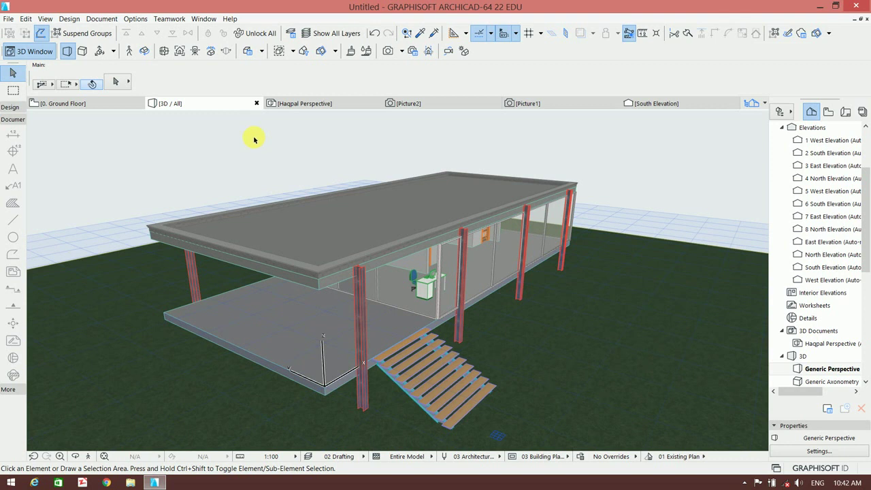
{"action": "right_click", "coordinate": [254, 139]}
{"action": "left_click", "coordinate": [228, 157]}
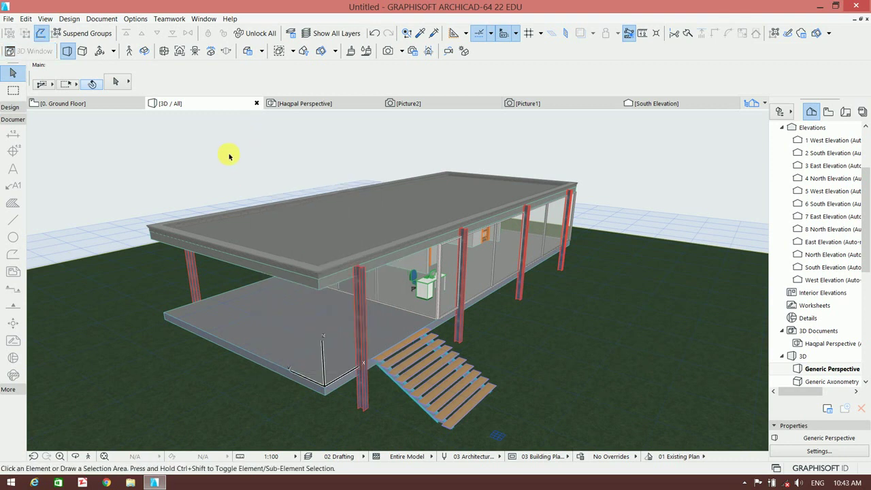
{"action": "right_click", "coordinate": [249, 121]}
{"action": "left_click", "coordinate": [226, 137]}
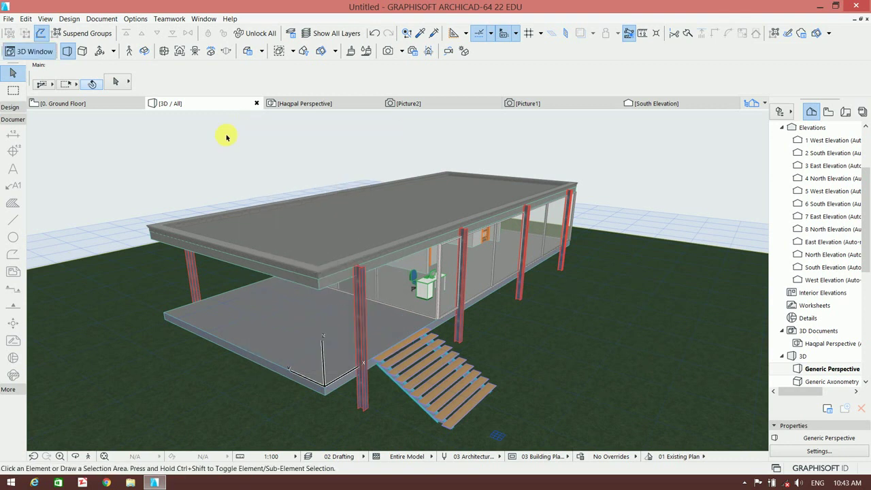
{"action": "right_click", "coordinate": [225, 136]}
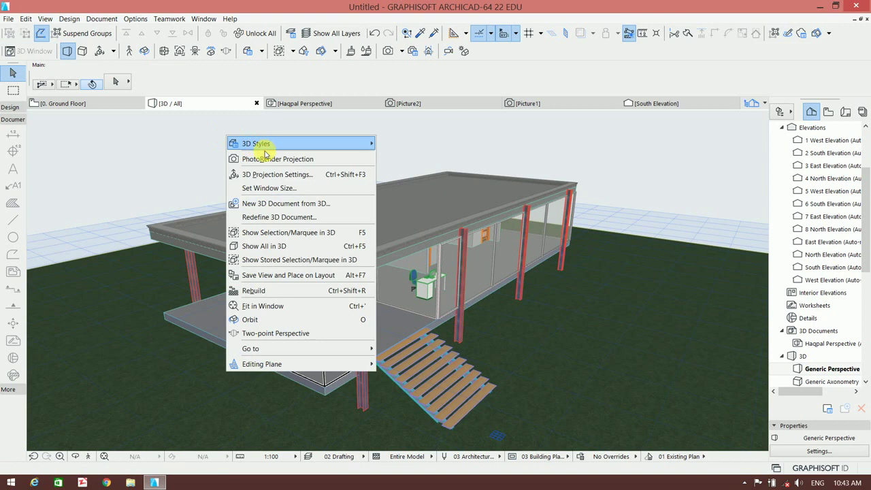
{"action": "left_click", "coordinate": [213, 138]}
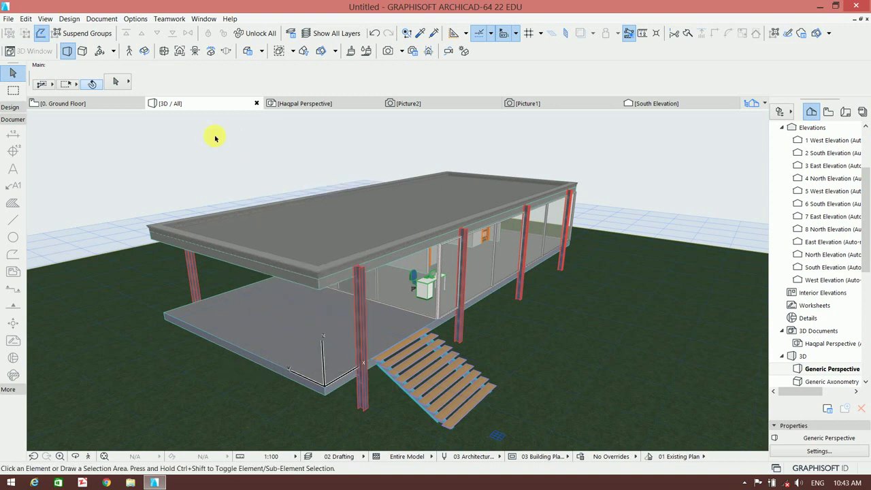
{"action": "right_click", "coordinate": [214, 137]}
{"action": "left_click", "coordinate": [171, 133]}
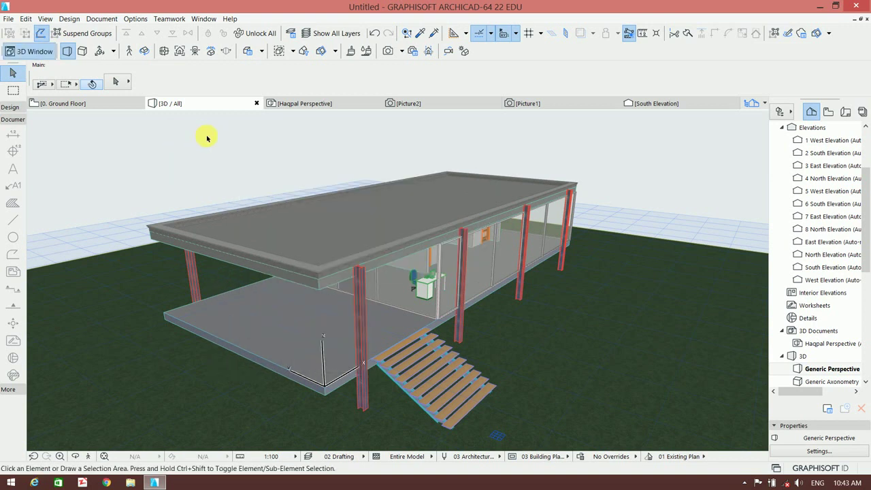
{"action": "right_click", "coordinate": [208, 137]}
{"action": "left_click", "coordinate": [164, 138]}
{"action": "right_click", "coordinate": [172, 141]}
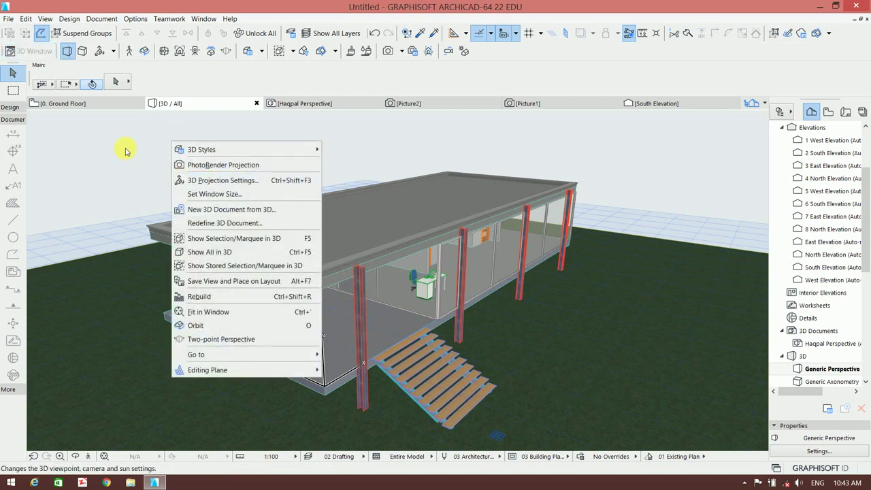